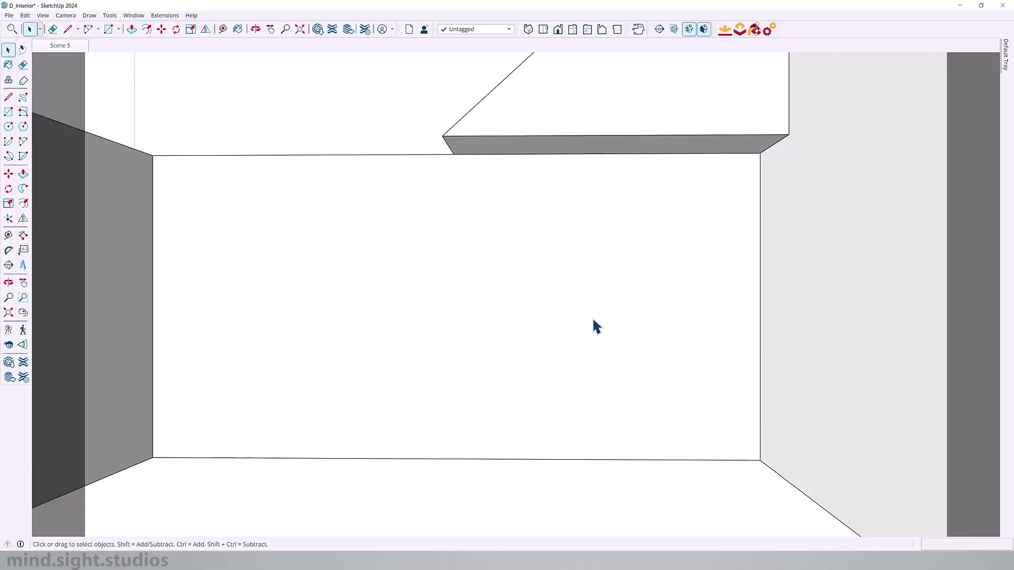
Step: Draw an 11' by 7' rectangle on the back wall and select it
key("ctrl+a")
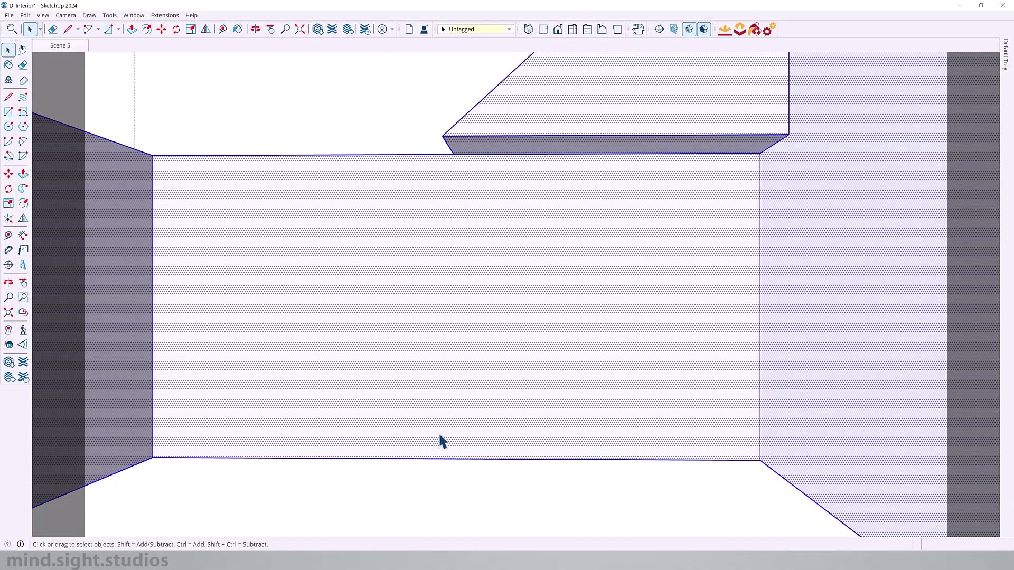
key("r")
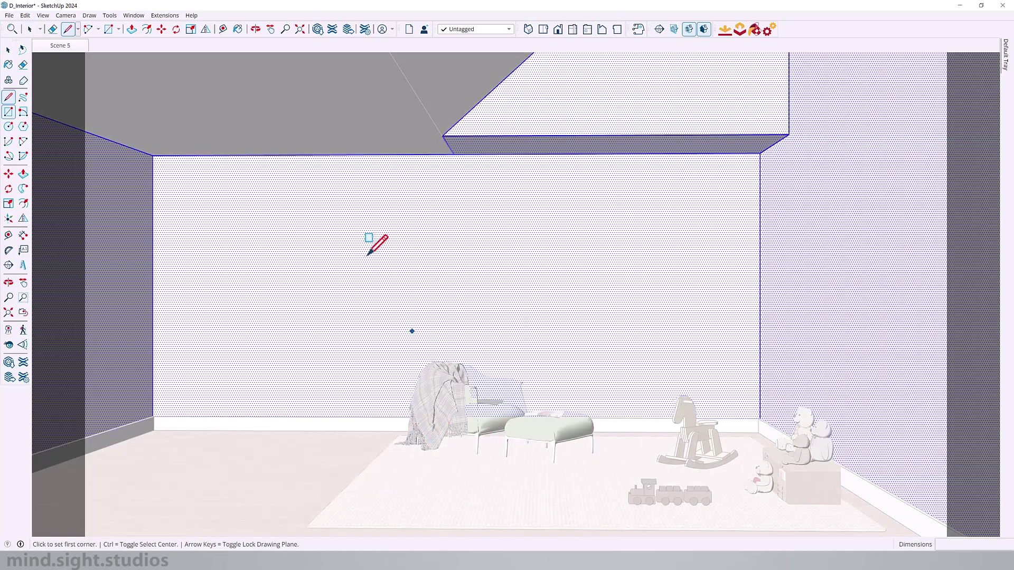
left_click(378, 236)
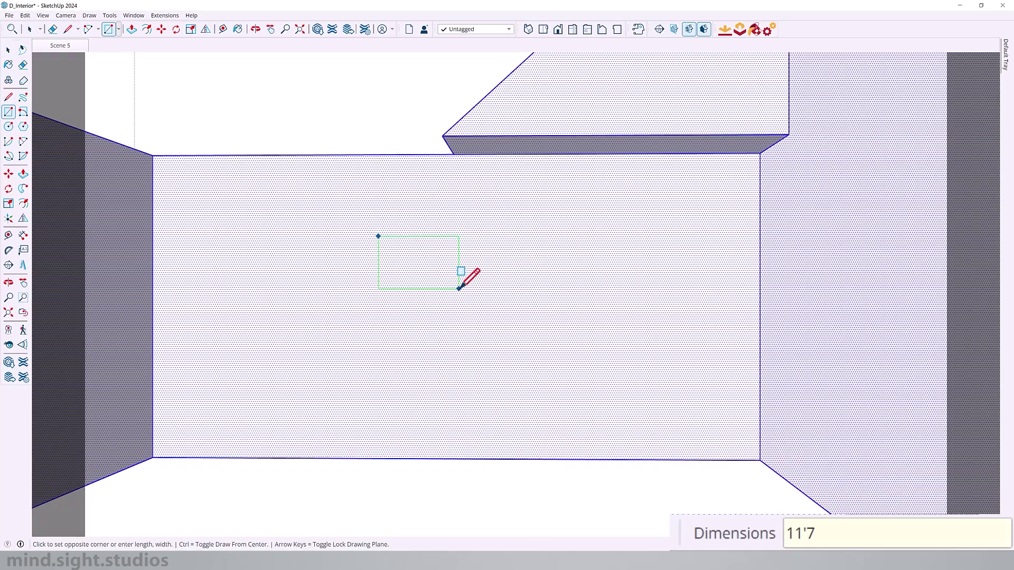
key("Return")
key("space")
double_click(467, 297)
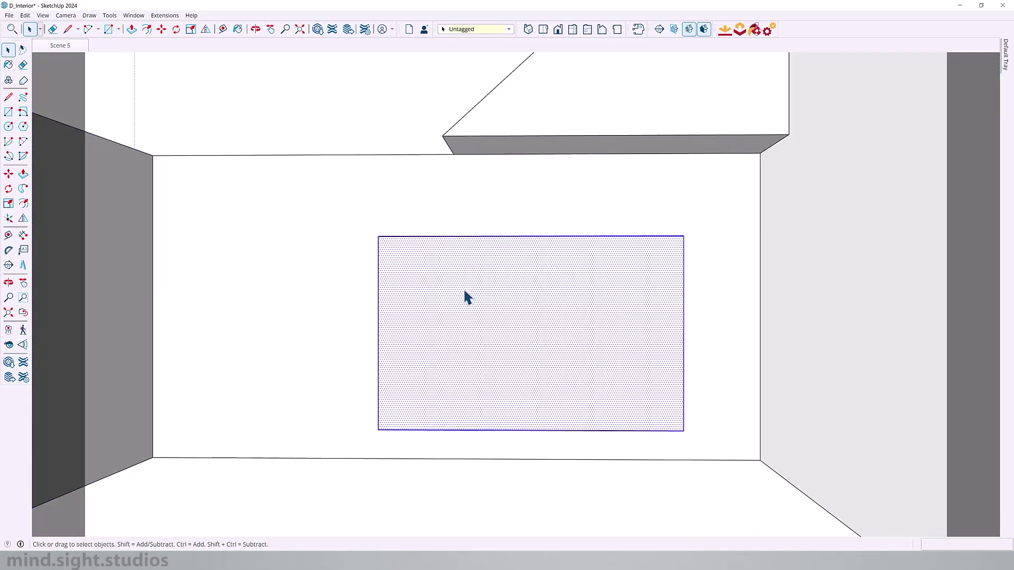
Step: Move the rectangle so its corner sits against the wall's right edge
key("m")
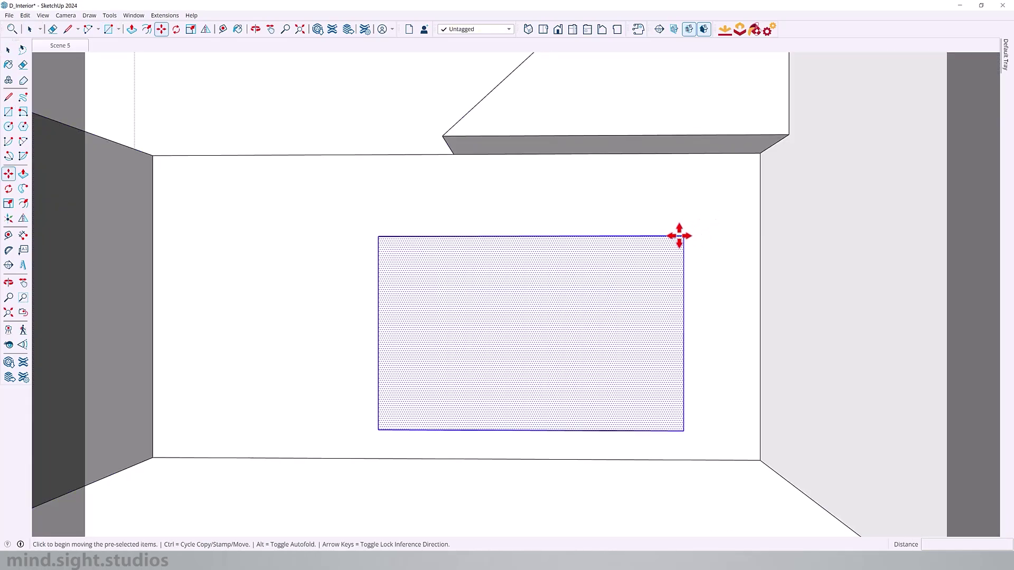
left_click(682, 236)
left_click(760, 233)
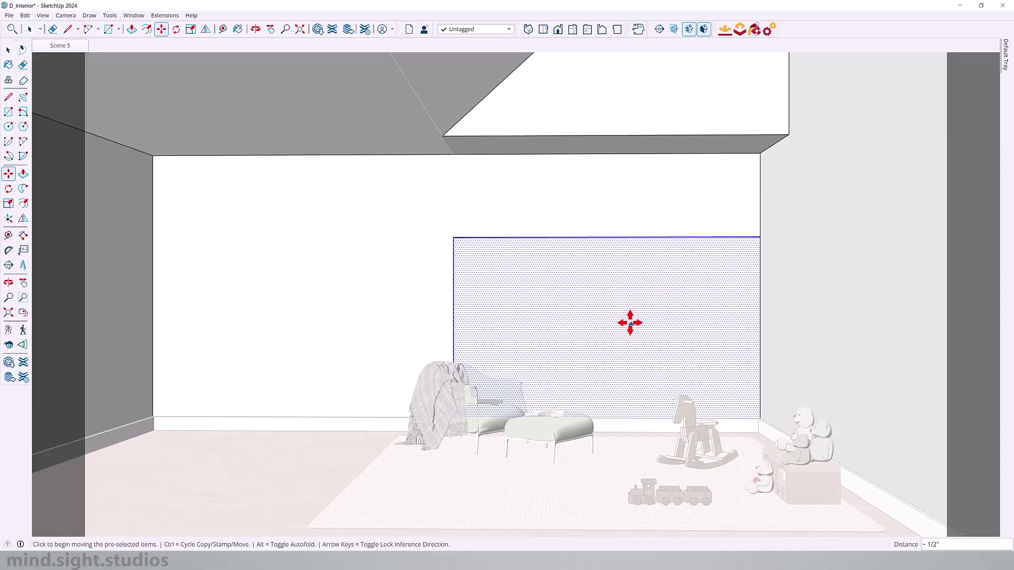
middle_click_drag(630, 323, 694, 332)
scroll(616, 360, "up", 3)
middle_click_drag(616, 360, 704, 375)
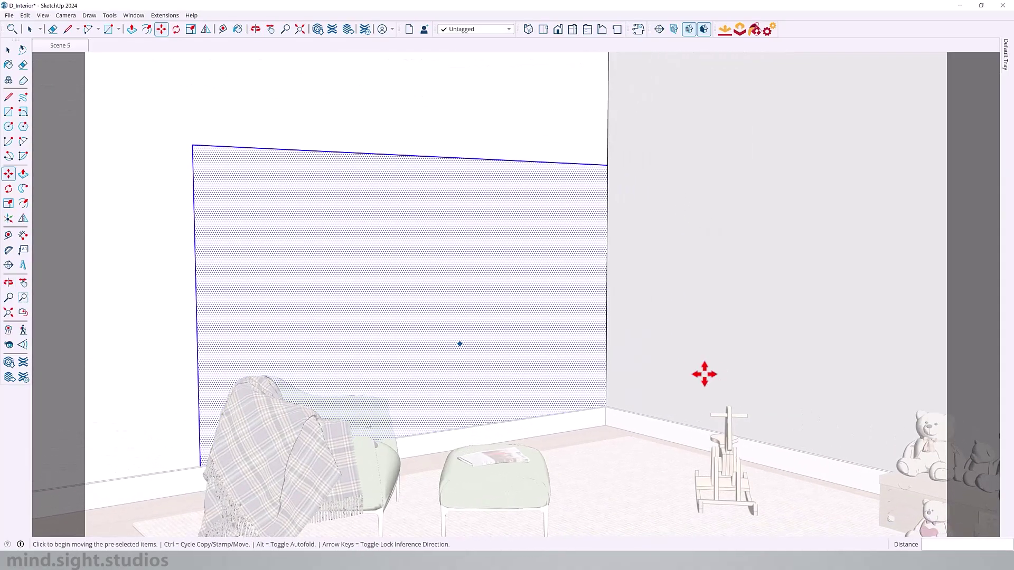
Step: Push/Pull the rectangle through the wall to open it
key("p")
left_click(522, 351)
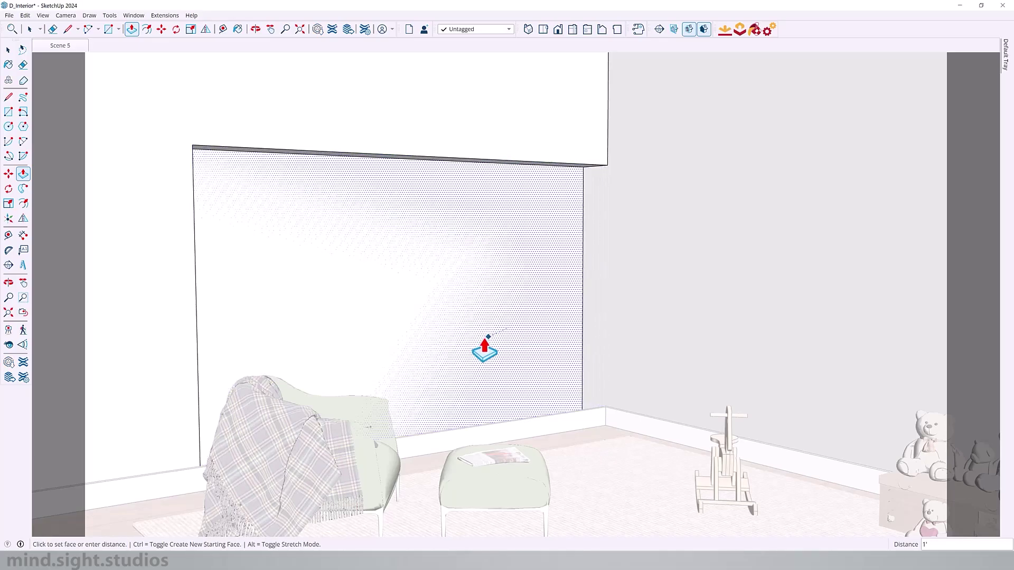
left_click(477, 341)
middle_click_drag(590, 378, 430, 373)
Step: Copy the baseboard edge, push the segment flush with the wall, and erase its leftover edges
key("space")
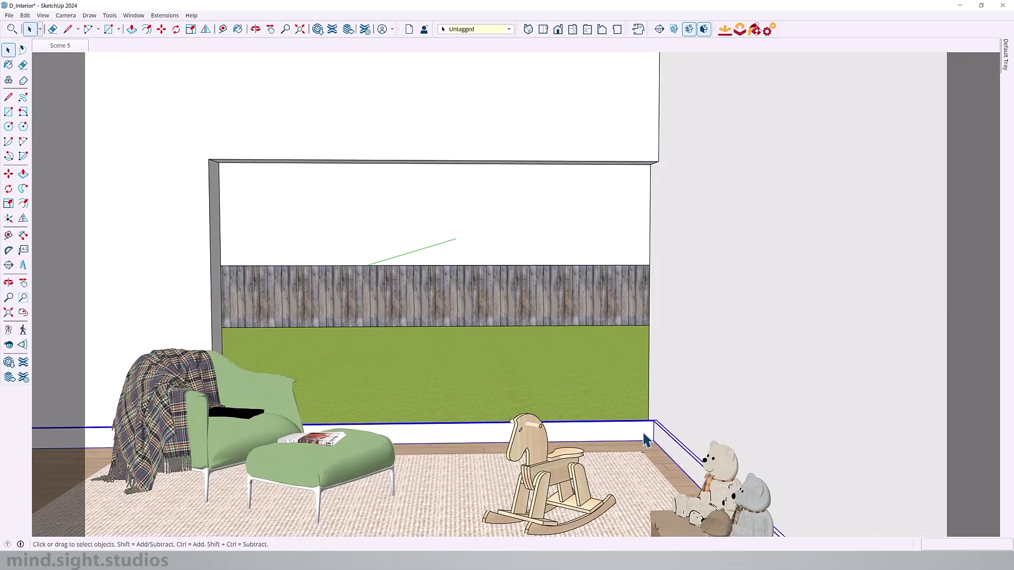
key("m")
key("ctrl")
left_click(653, 421)
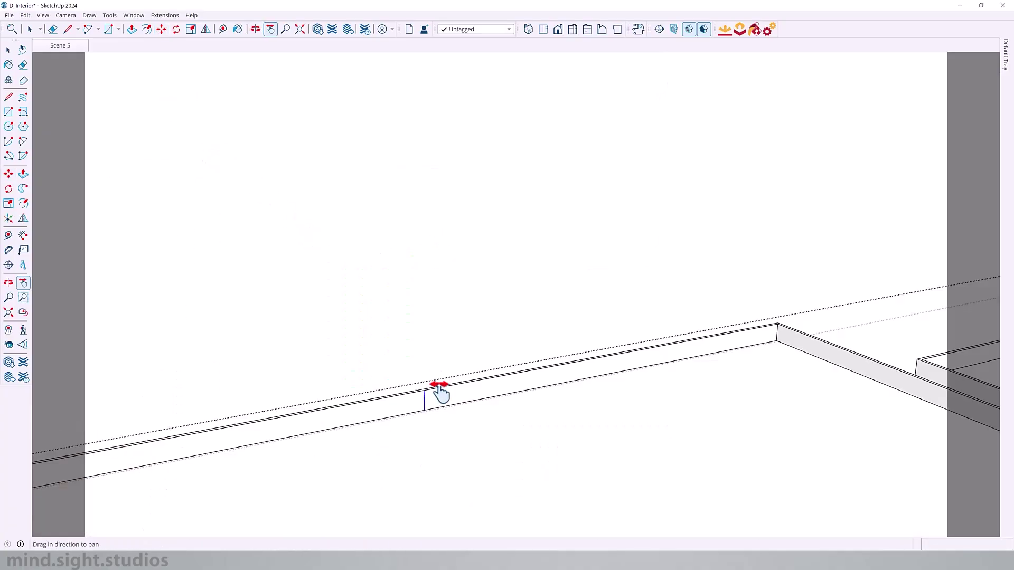
scroll(445, 391, "up", 2)
key("p")
left_click(511, 391)
left_click(484, 393)
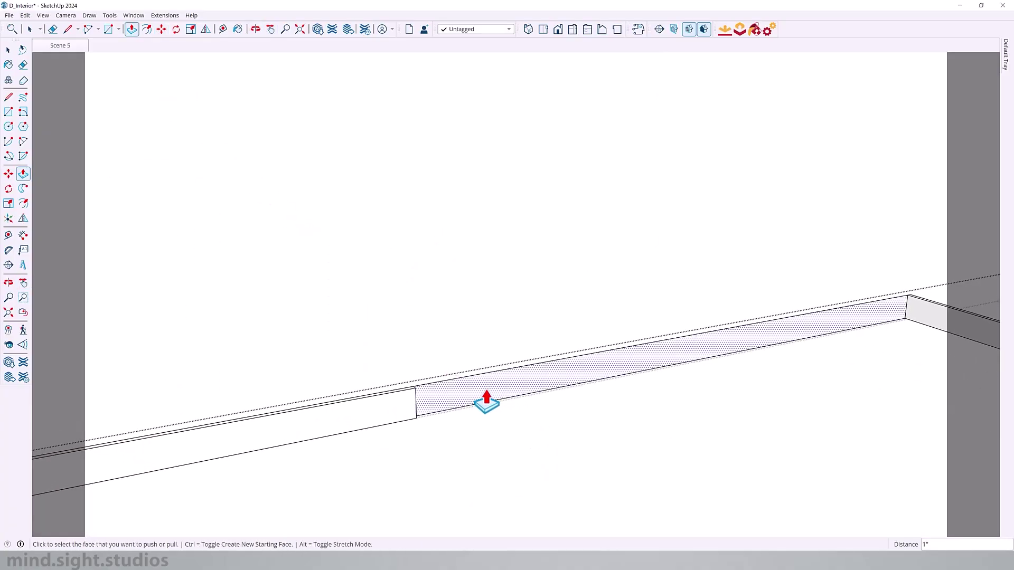
key("e")
mouse_move(518, 359)
left_mouse_down()
mouse_move(515, 392)
mouse_move(496, 410)
left_mouse_up()
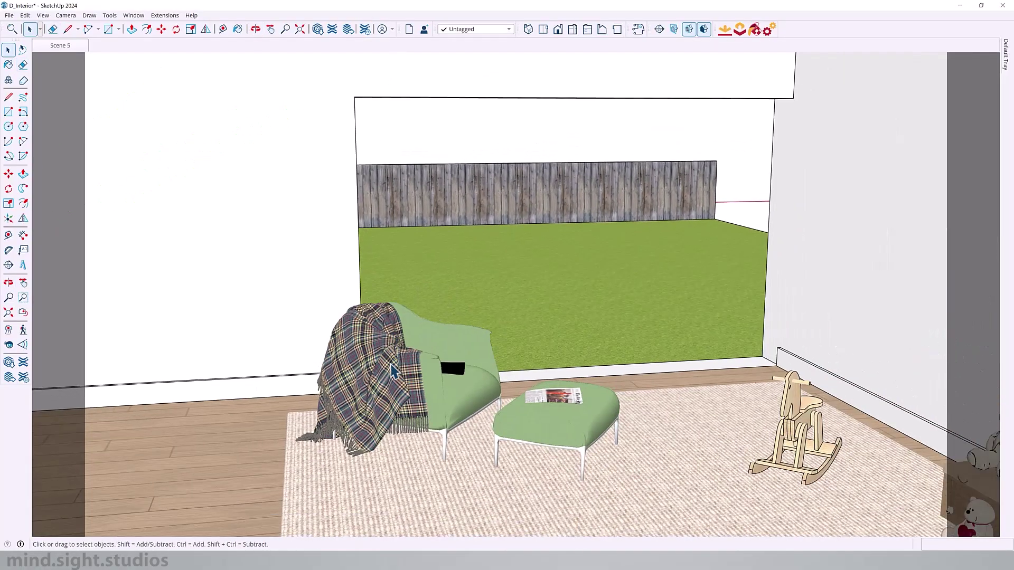
middle_click_drag(285, 323, 537, 369)
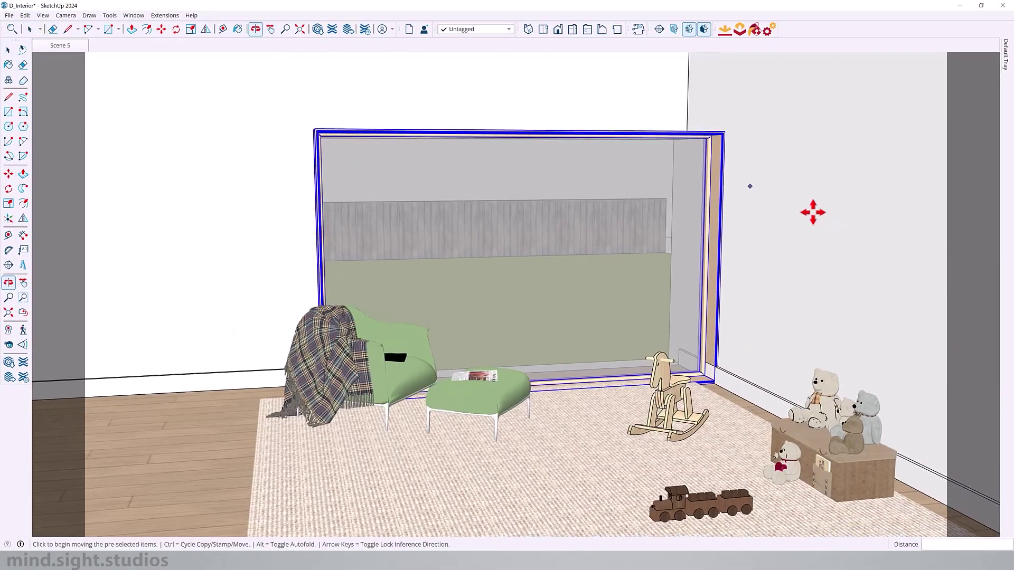
Step: Scale the sliding door frame to fit the opening's height and left edge
left_click(725, 131)
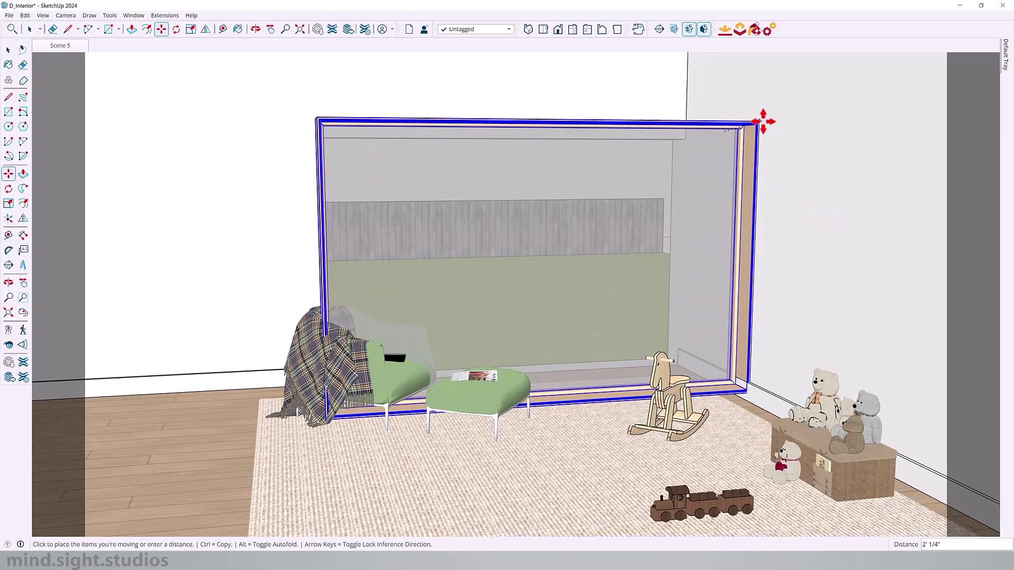
scroll(627, 201, "up", 5)
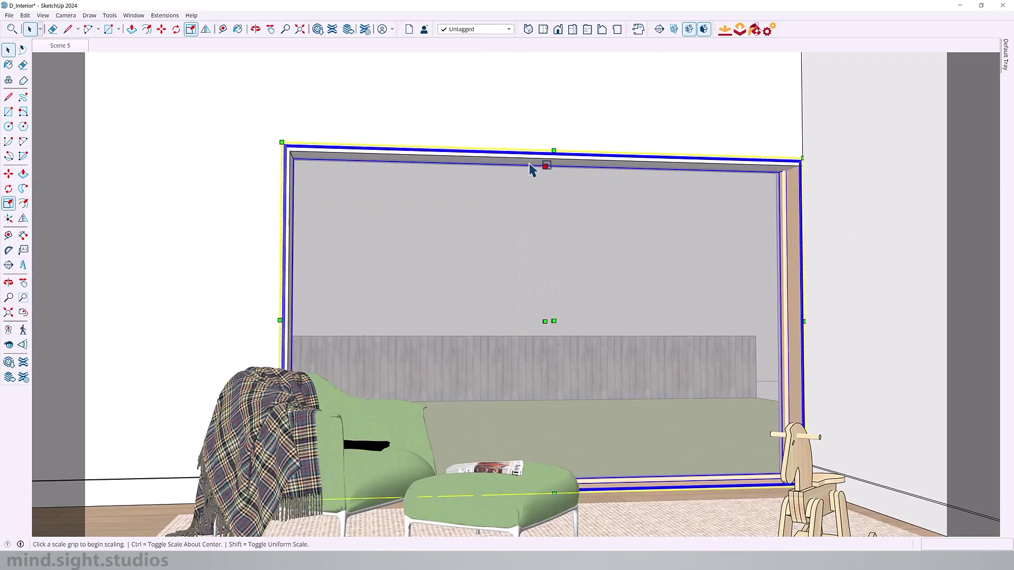
left_click(549, 157)
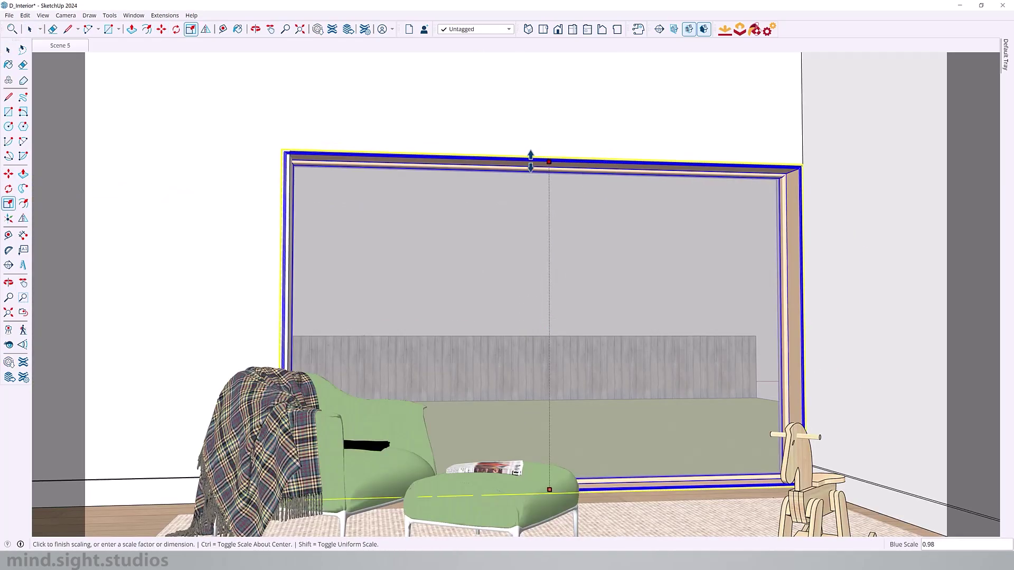
left_click(802, 164)
middle_click_drag(263, 340, 263, 339)
scroll(262, 339, "up", 3)
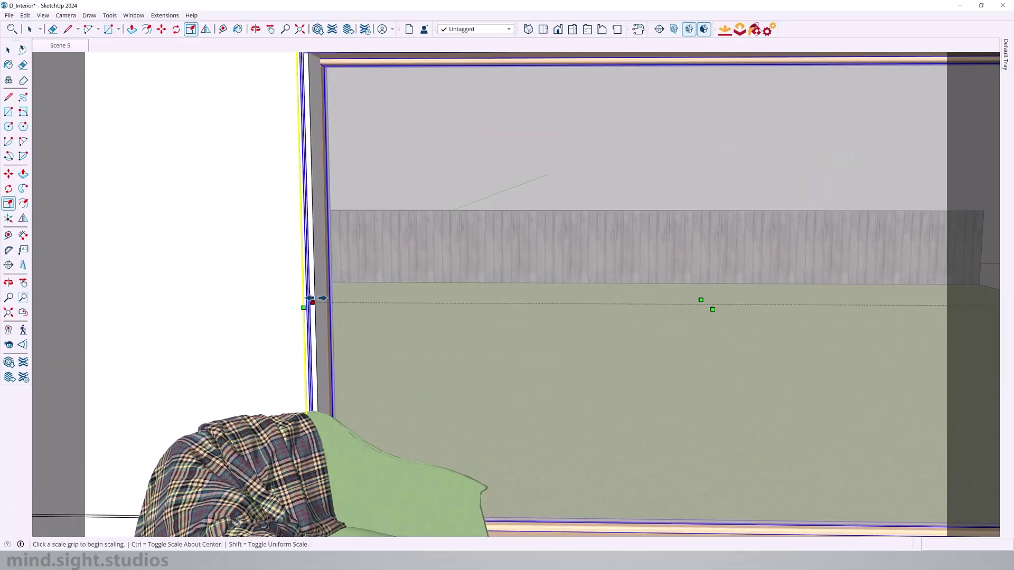
left_click(320, 301)
left_click(318, 286)
Step: Return to the saved Scene 5 room view
key("space")
scroll(393, 235, "down", 3)
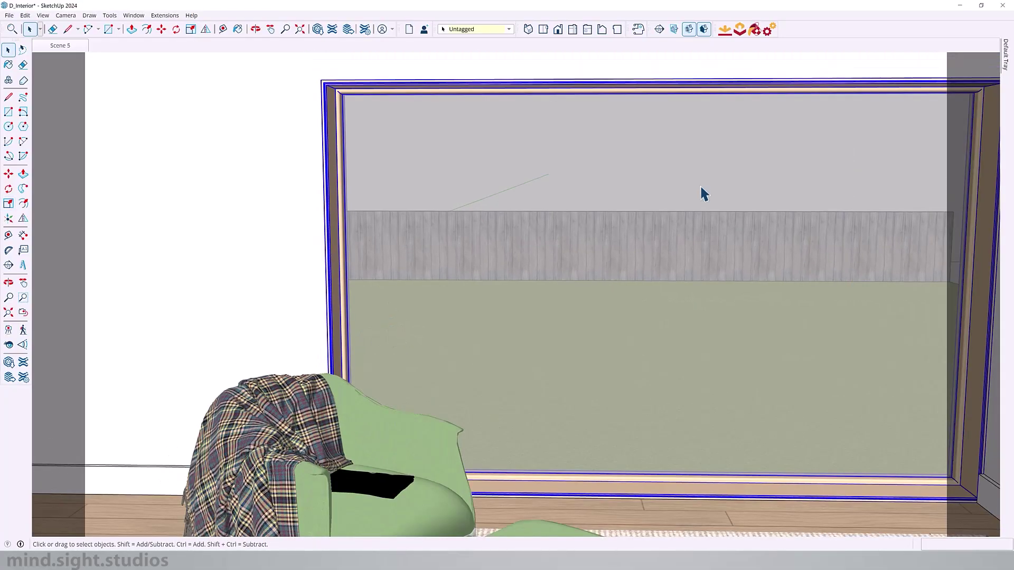
left_click(63, 46)
left_click(69, 48)
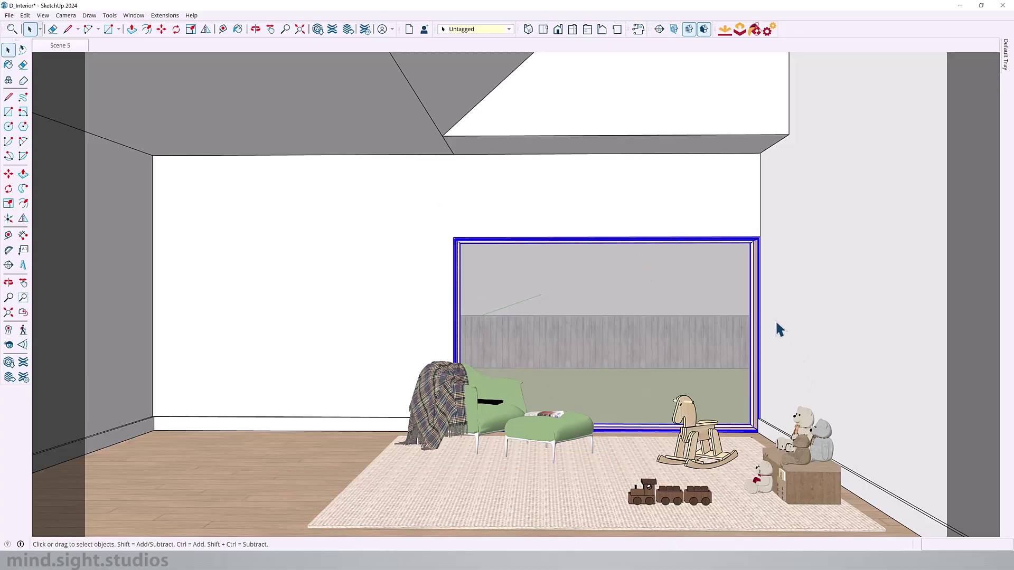
Step: Delete the armchair group and move the sliding door frame 2' left
left_click(469, 406)
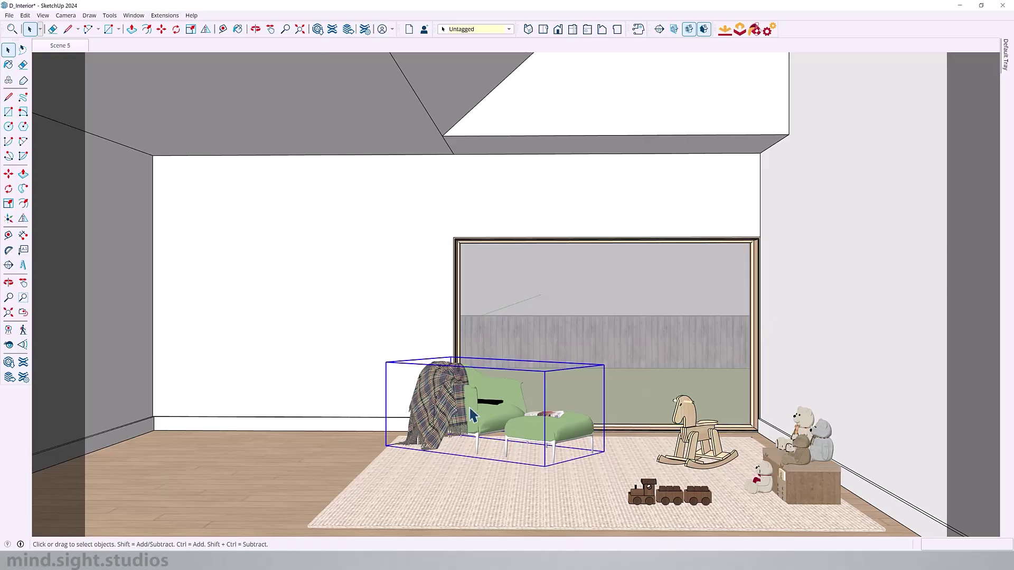
key("Delete")
left_click(501, 309)
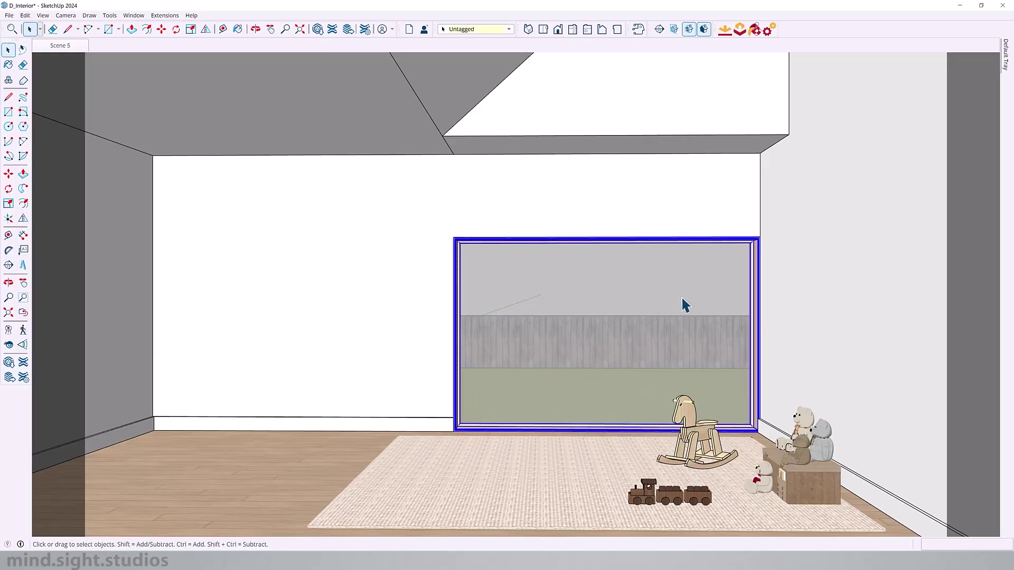
key("m")
left_click(660, 286)
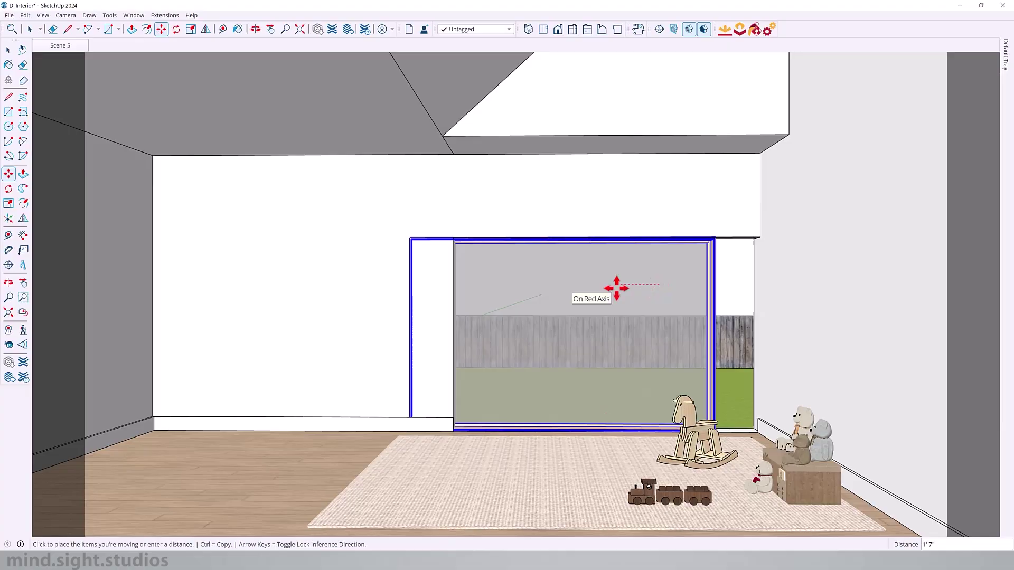
key("Return")
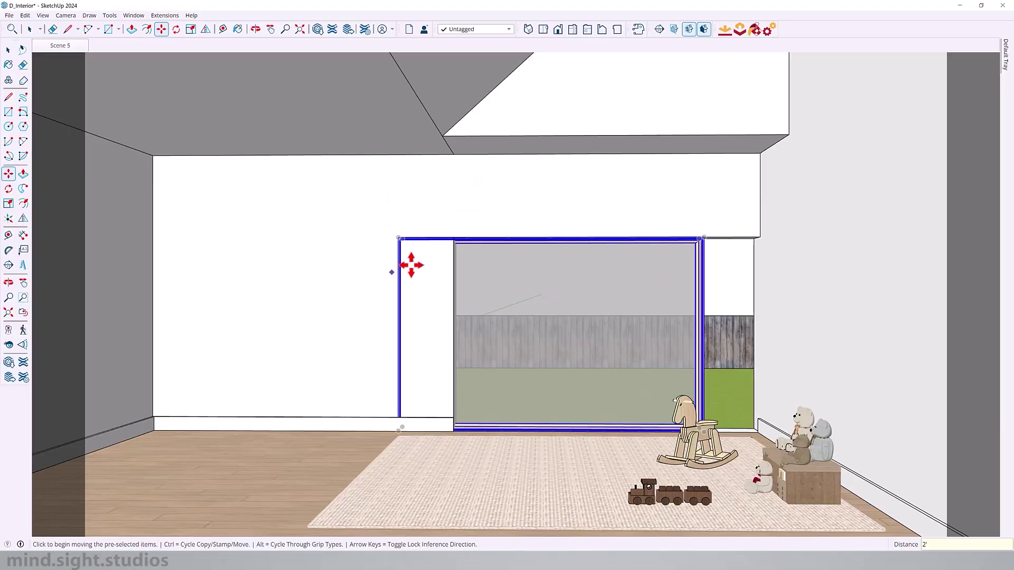
key("space")
Step: Inside the wall group, move the opening's left jamb 2' left
double_click(499, 211)
left_click_drag(397, 196, 522, 447)
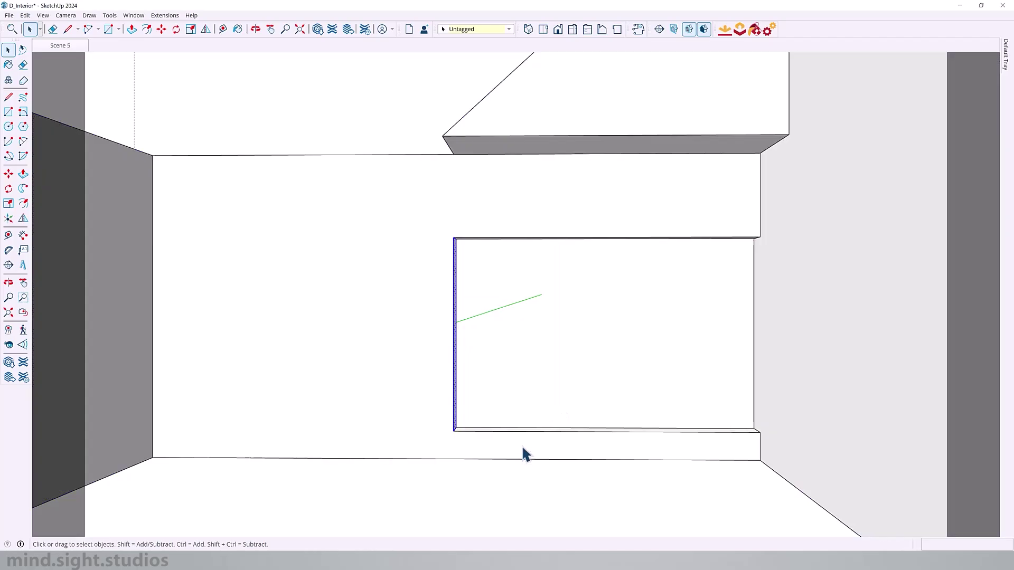
key("m")
left_click(454, 239)
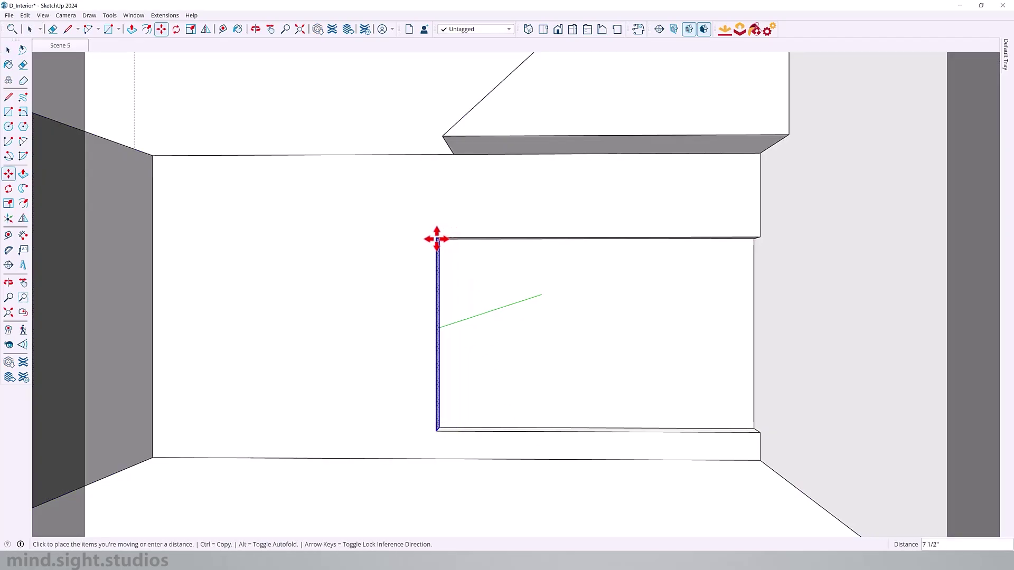
type("2")
key("Return")
key("space")
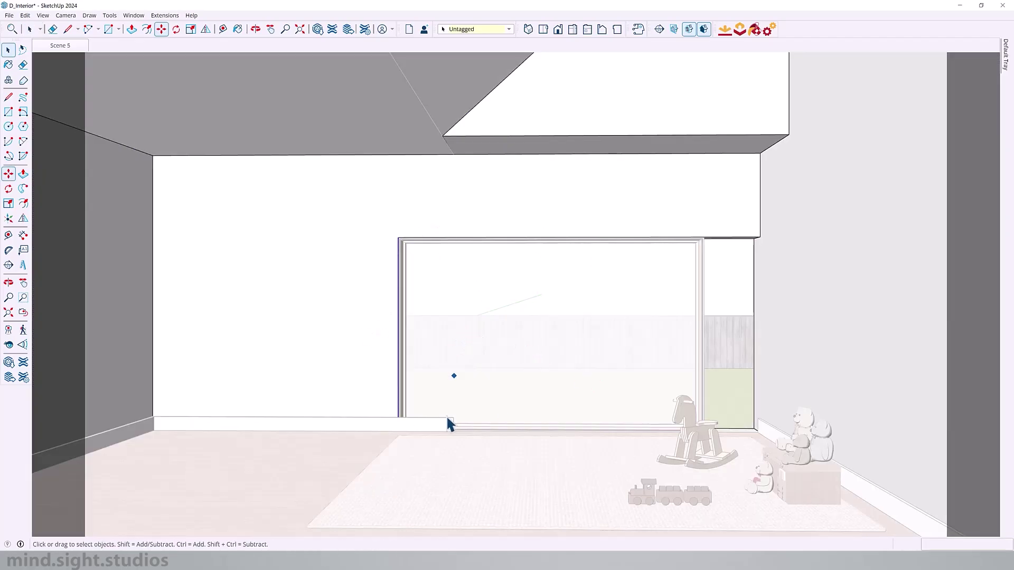
Step: Move the baseboard piece beside the opening 2' left
left_click(443, 426)
key("m")
left_click(547, 328)
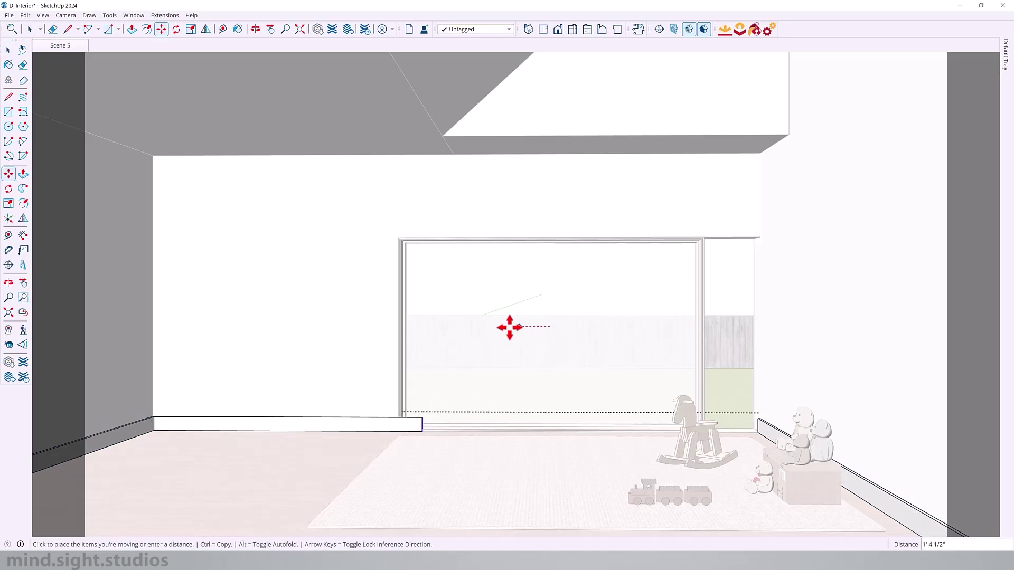
key("Return")
key("space")
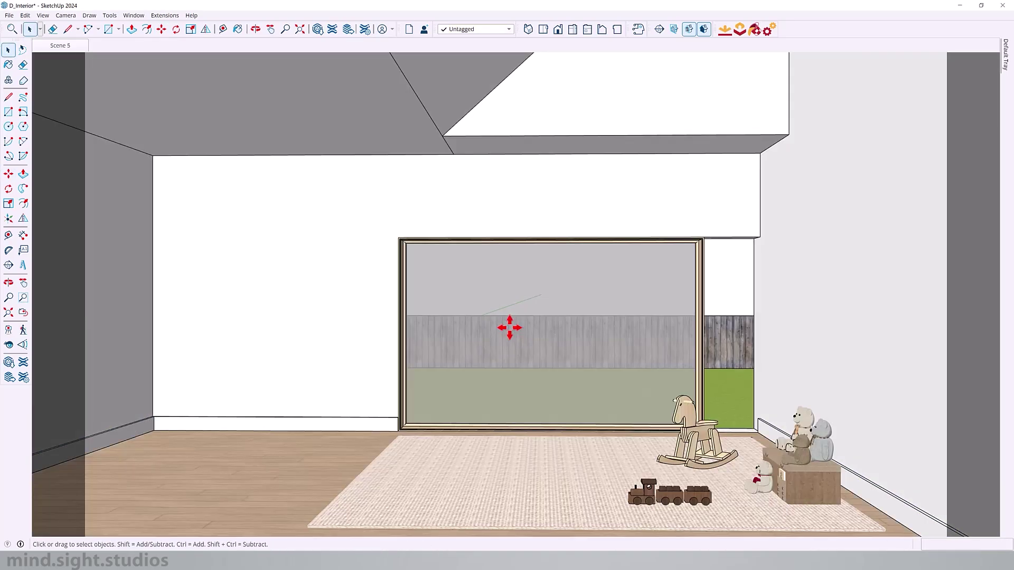
Step: Copy the frame from the wall's corner point to the door-frame corner
triple_click(751, 221)
left_click(771, 259)
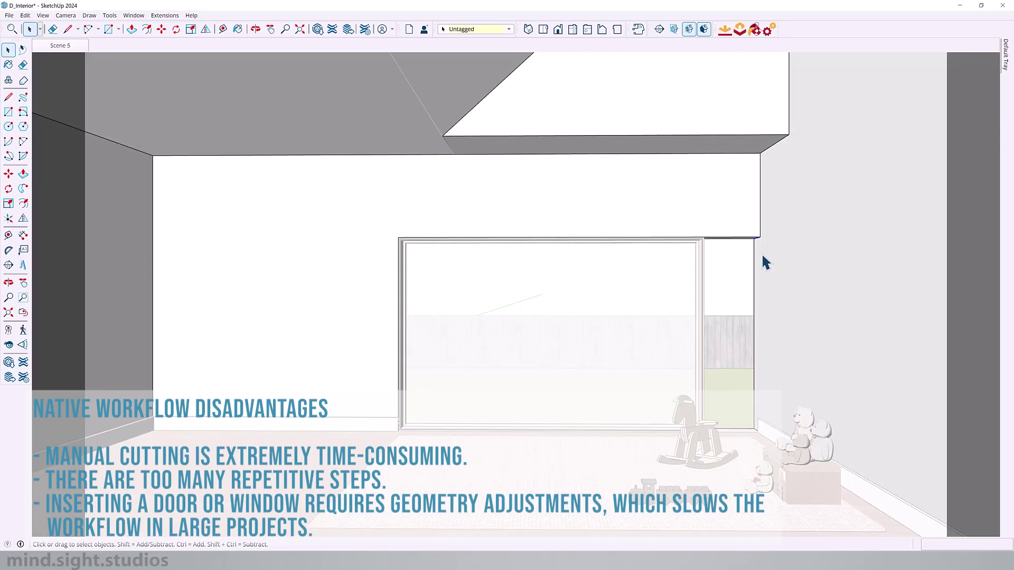
key("m")
left_click(758, 237)
key("ctrl")
scroll(704, 242, "up", 2)
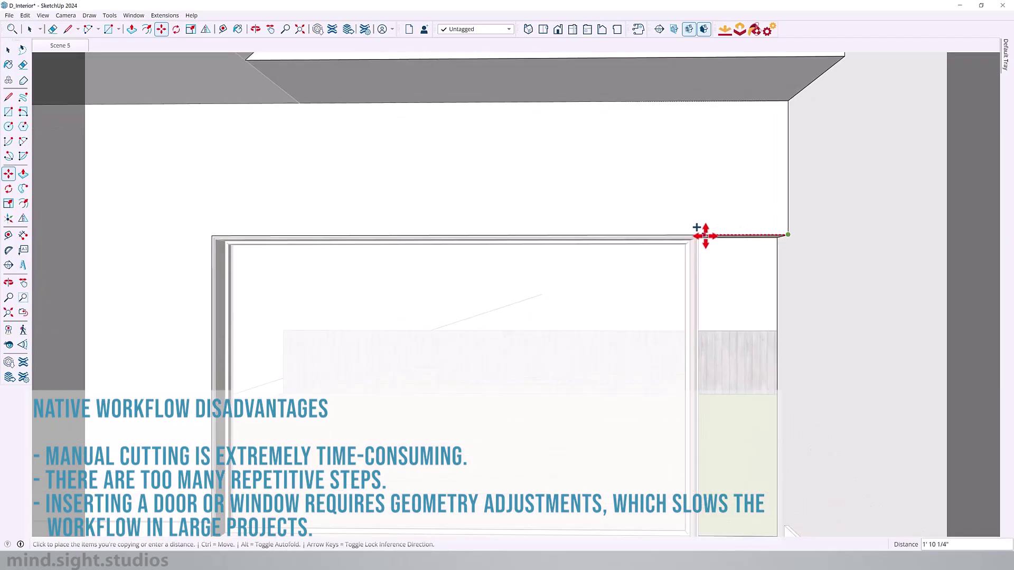
left_click(698, 235)
Step: Push/Pull the wall face beside the door frame, then exit the wall group
key("p")
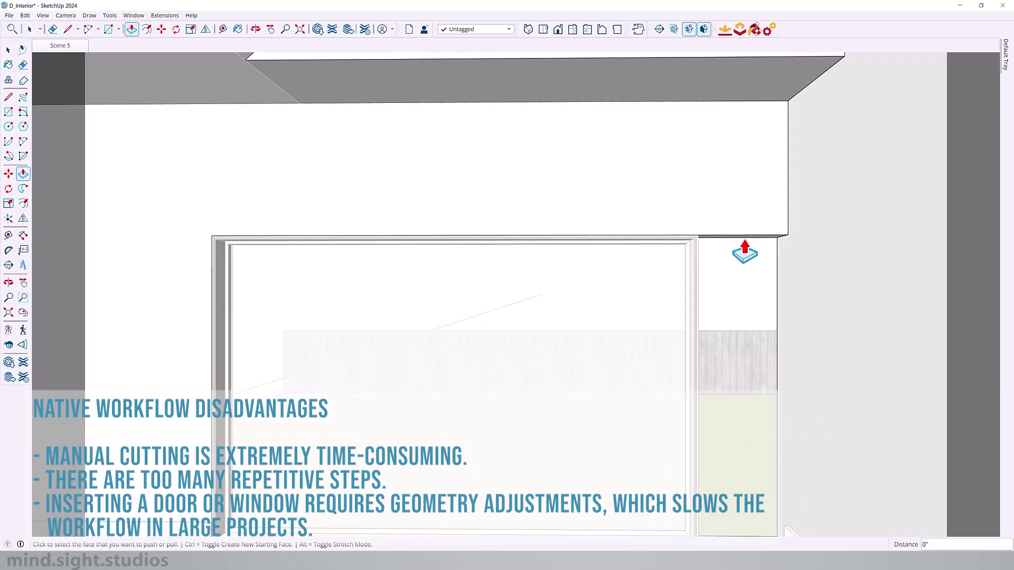
left_click(745, 252)
scroll(731, 369, "down", 4)
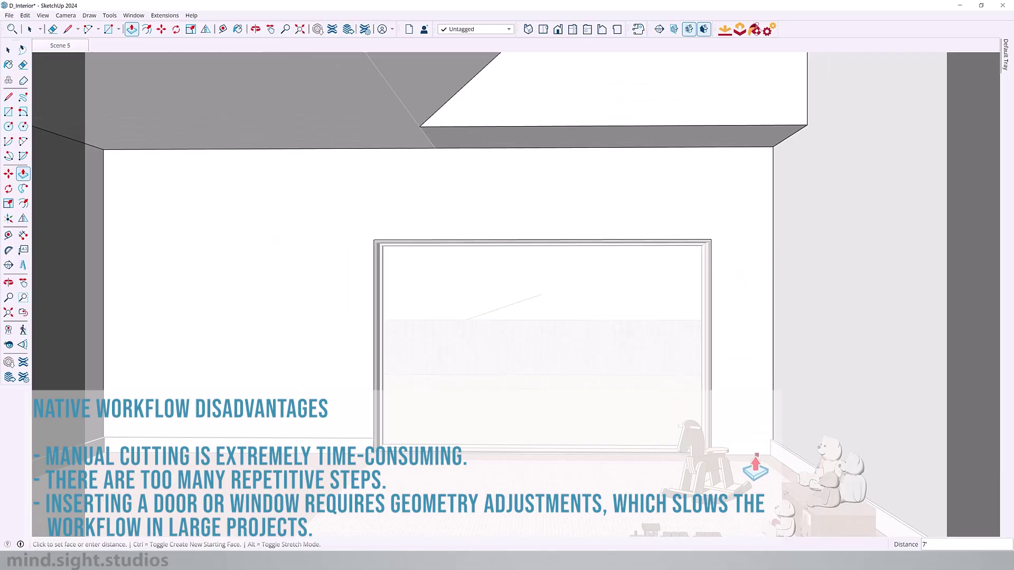
left_click(757, 455)
key("space")
key("Escape")
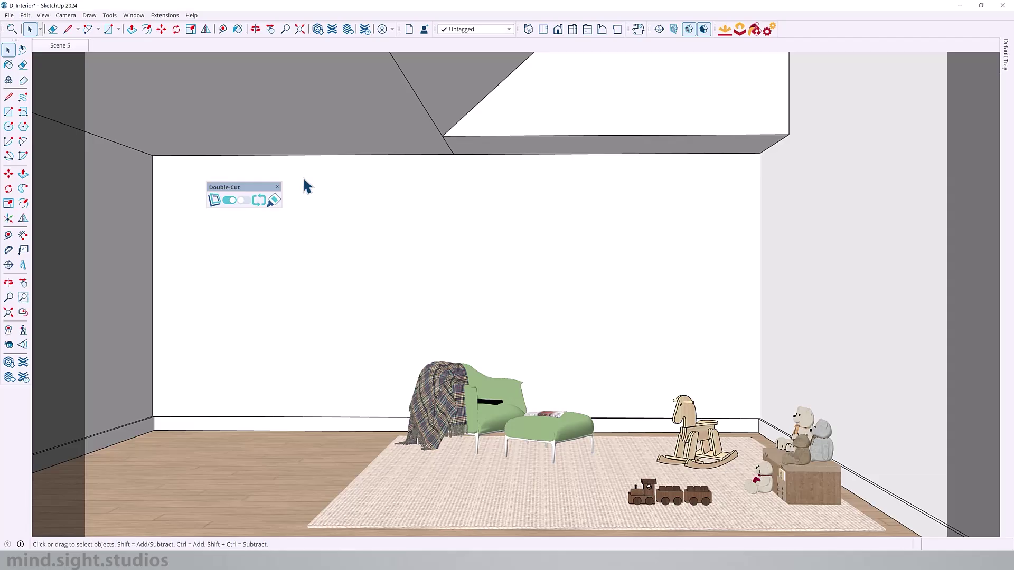
Step: Place a simple 1m Double-Cut cutting component on the back wall and reposition it
left_click(214, 200)
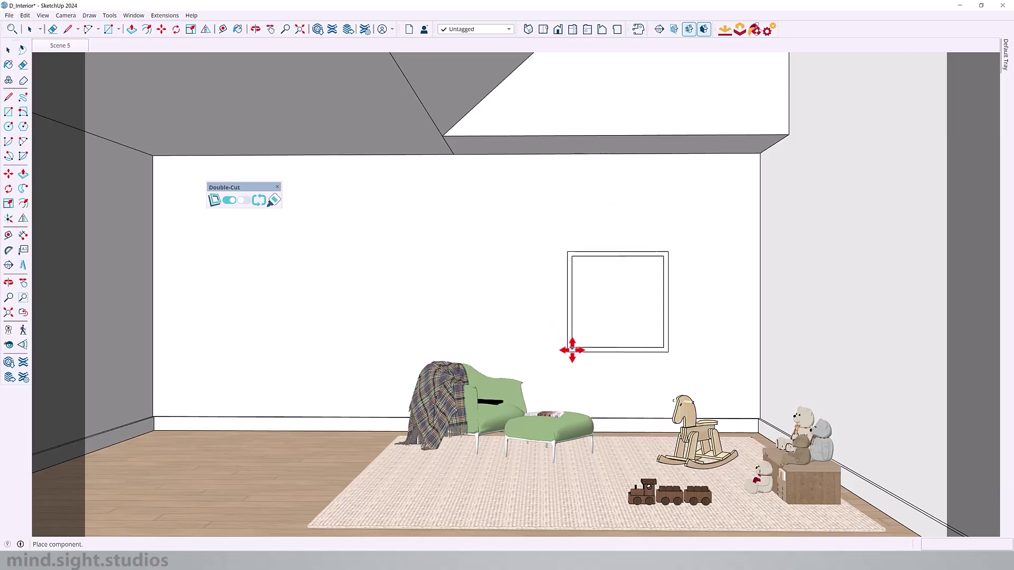
left_click(570, 376)
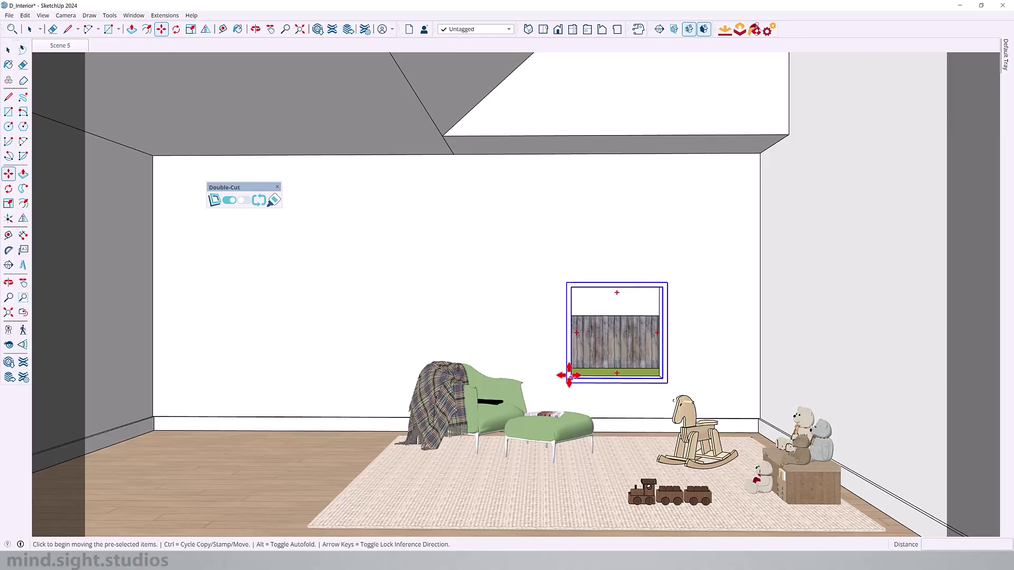
left_click(702, 268)
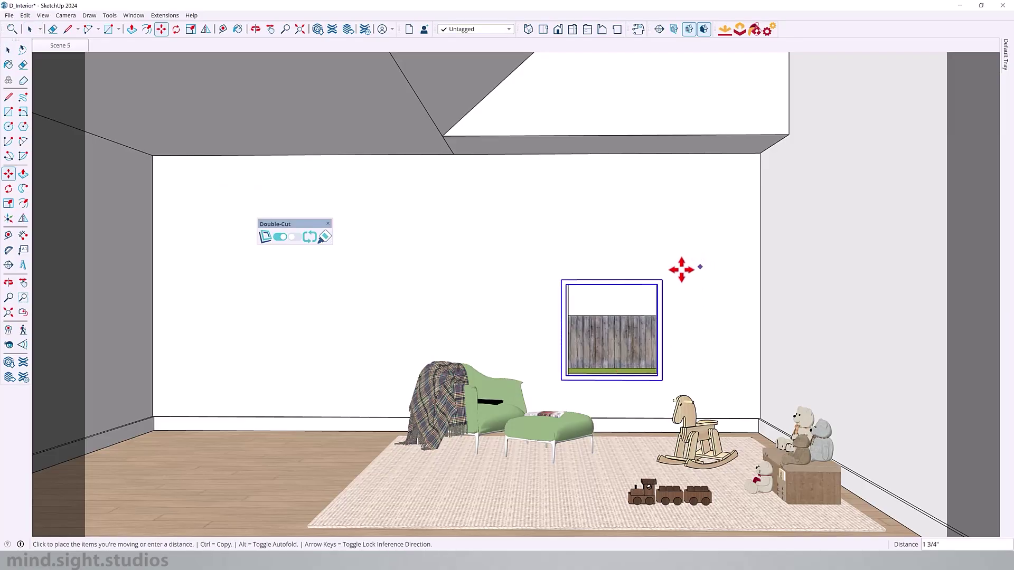
left_click(650, 275)
left_click(636, 353)
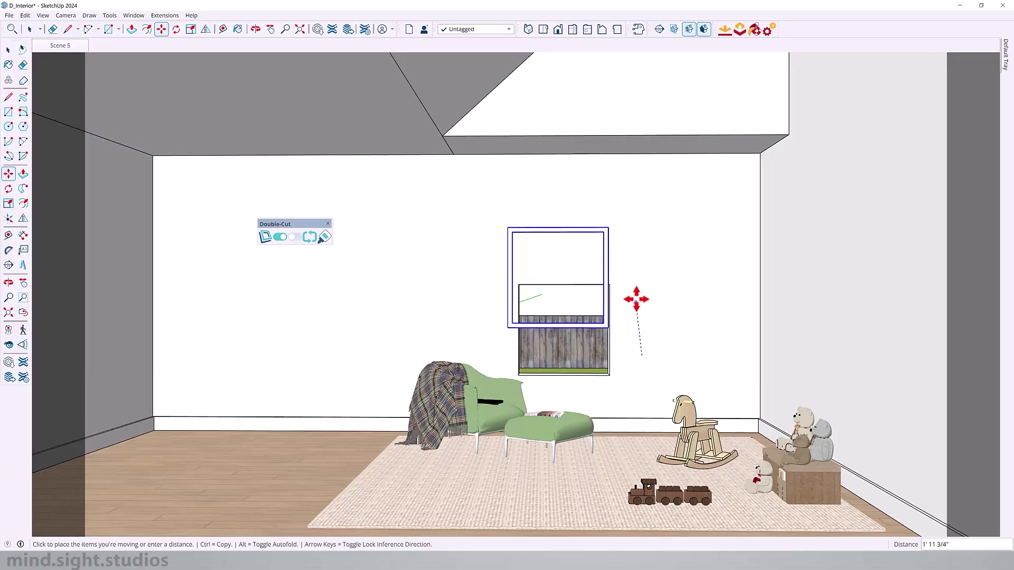
left_click(639, 296)
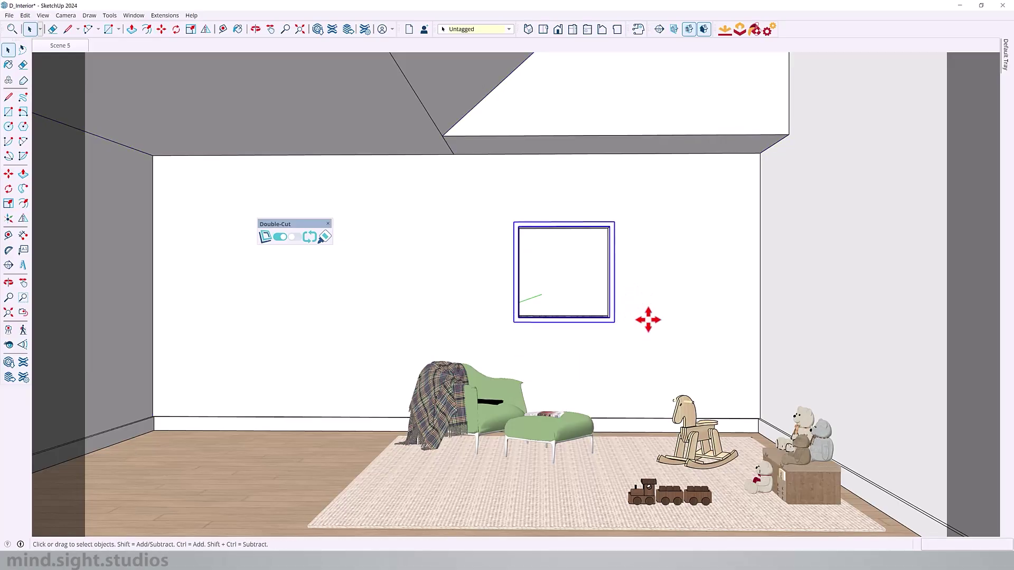
left_click(643, 346)
left_click(716, 403)
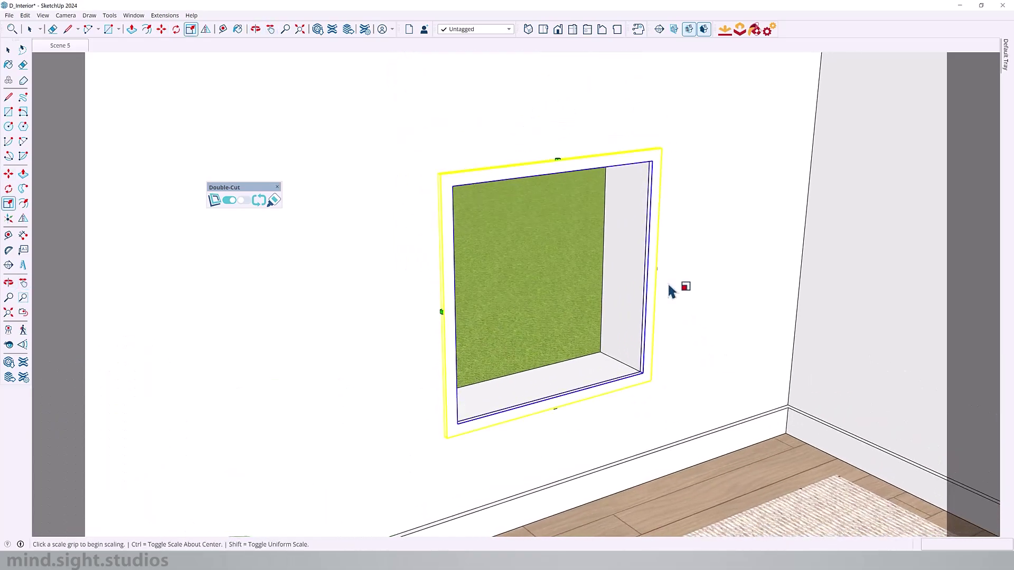
Step: Scale the window cutter wider and taller
left_click(672, 287)
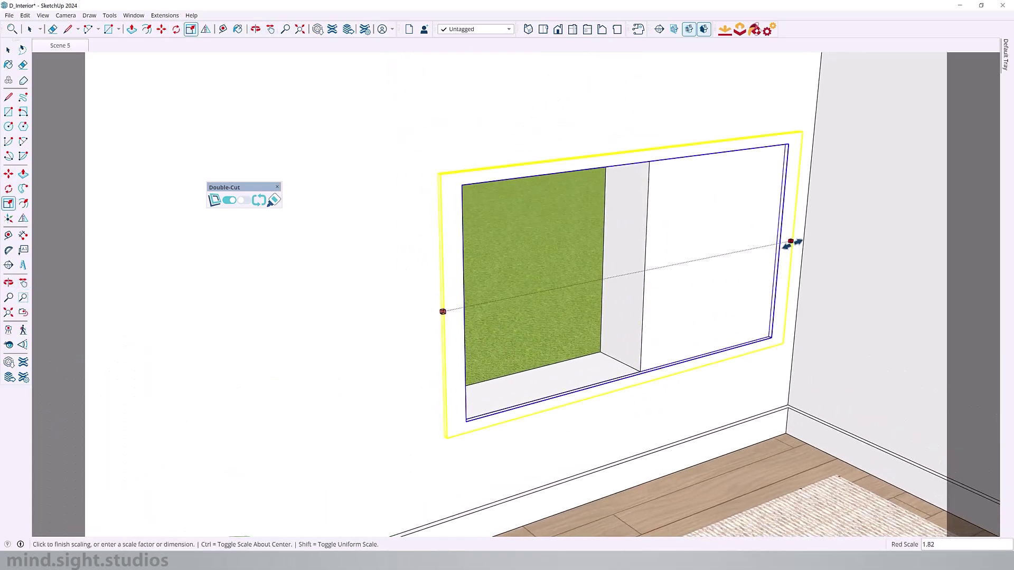
left_click(792, 240)
left_click(640, 378)
left_click(628, 370)
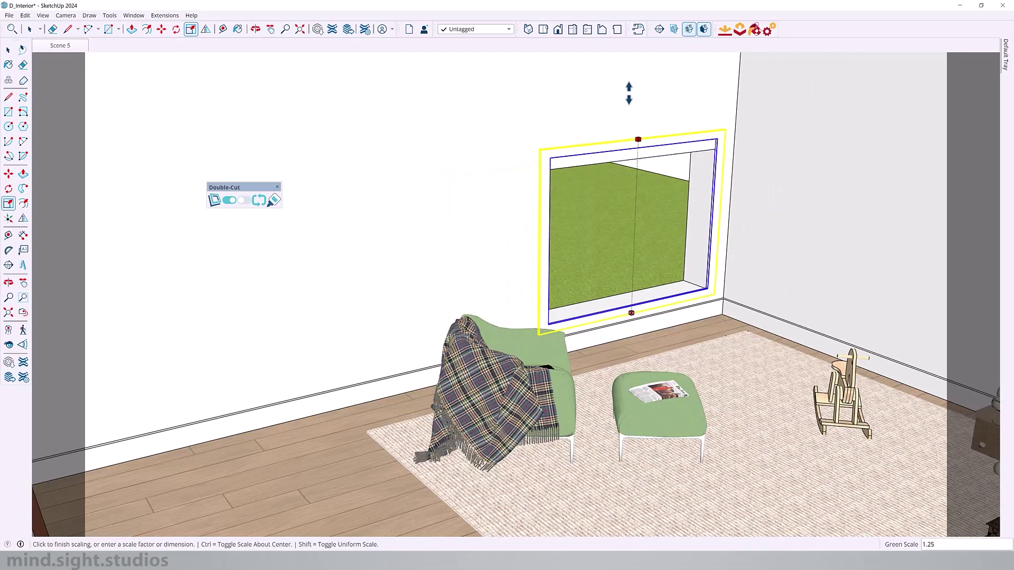
left_click(641, 80)
left_click(540, 211)
Step: Rotate the window cutter to tilt it a few degrees
left_click(242, 251)
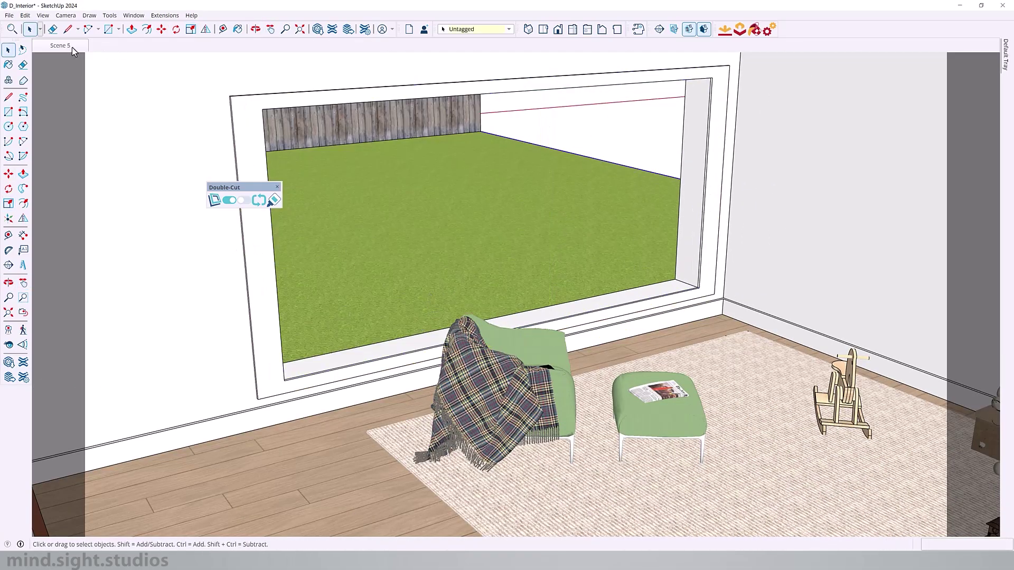
key("q")
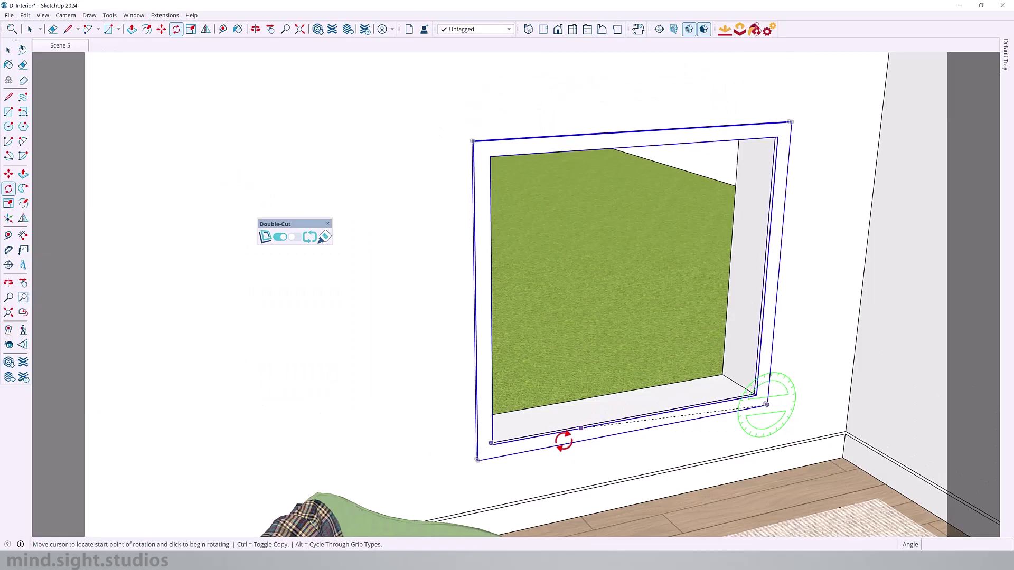
left_click(535, 481)
left_click(492, 481)
Step: Move the tilted window left and higher on the wall, then select it
key("m")
left_click(787, 446)
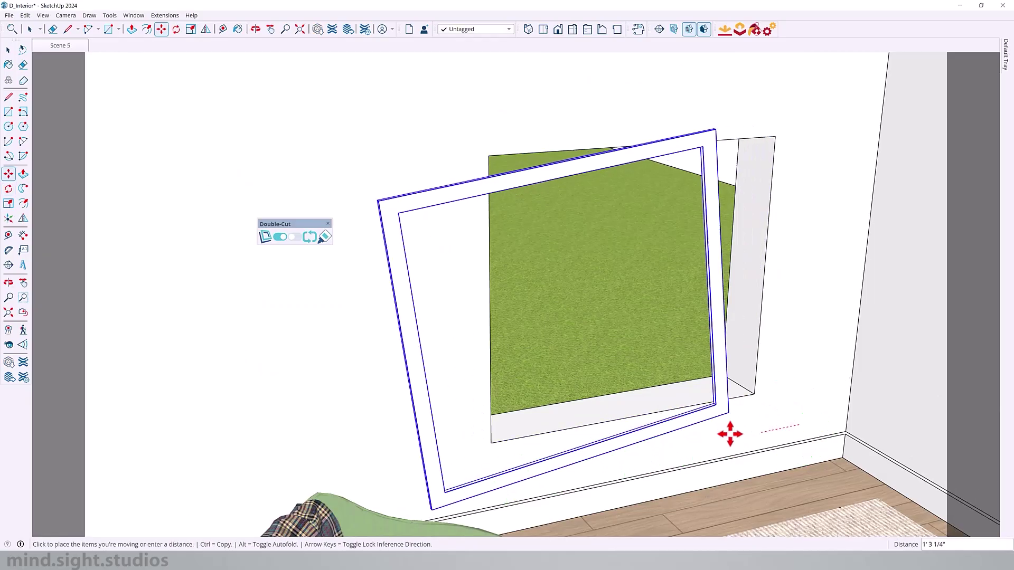
left_click(724, 436)
key("space")
key("m")
left_click(754, 403)
left_click(757, 342)
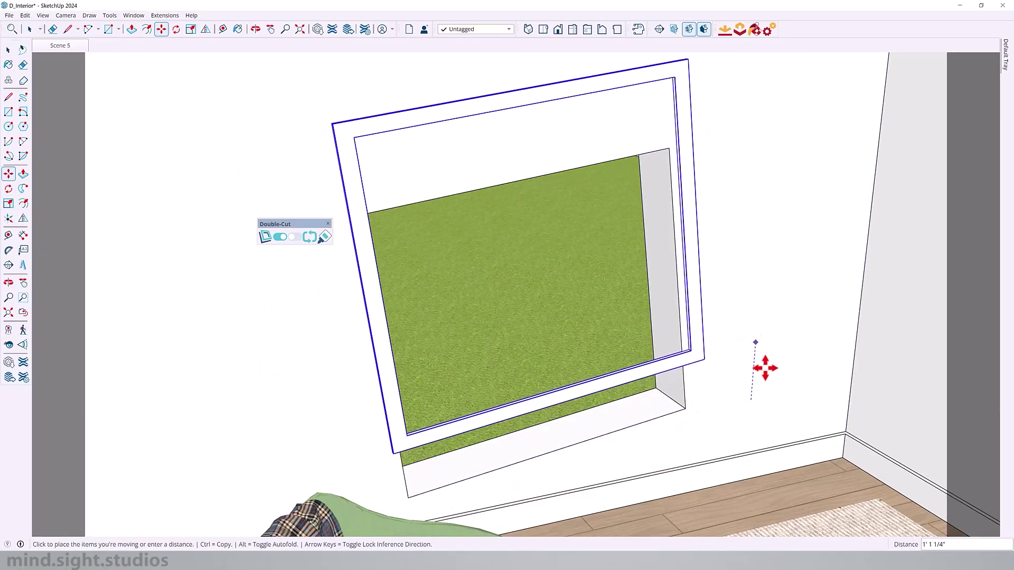
middle_click_drag(765, 367, 655, 349)
scroll(658, 355, "down", 3)
key("space")
left_click(702, 377)
Step: Scale the window cutter narrower, then delete it
key("s")
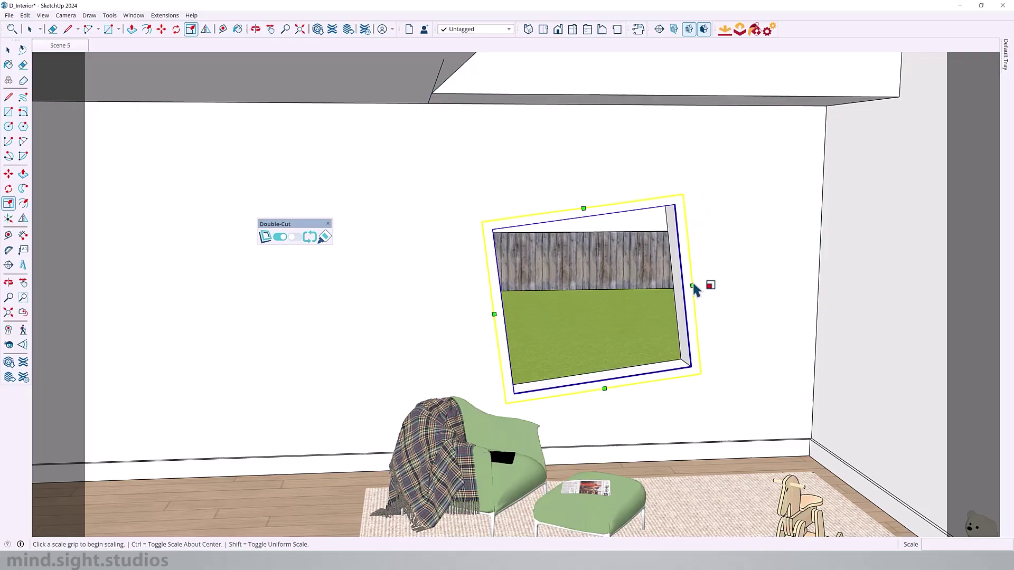
left_click(692, 285)
left_click(549, 305)
middle_click_drag(623, 386, 546, 249)
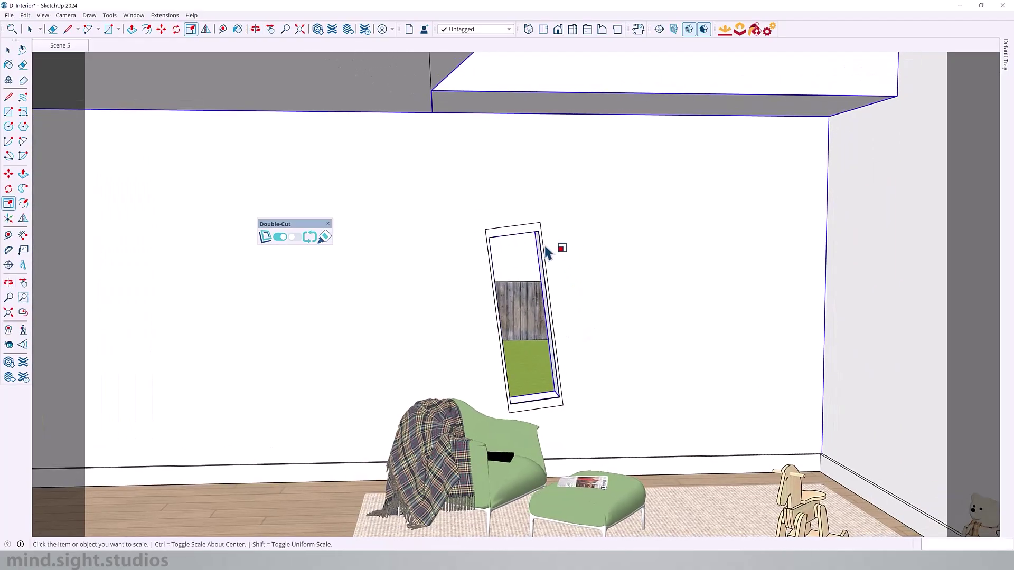
key("Delete")
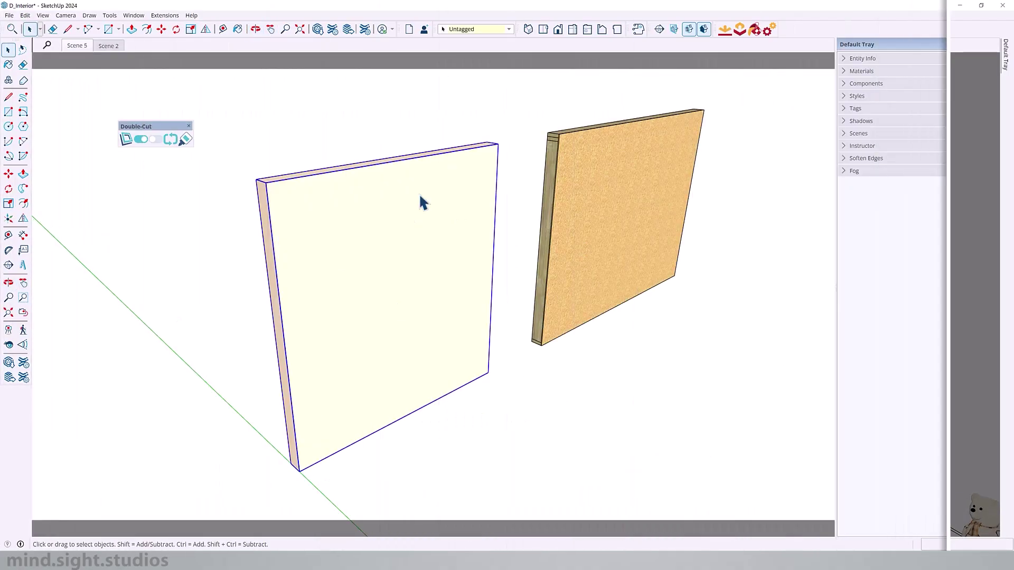
Step: Place simple cutting components on the cream panel and the cork-faced panel, then inspect the layers
left_click(125, 139)
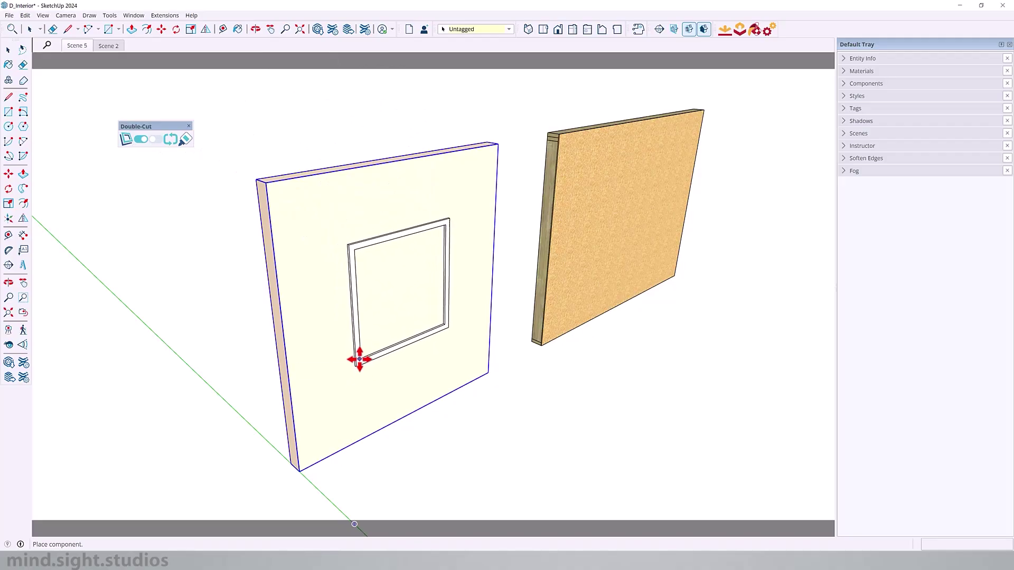
left_click(359, 360)
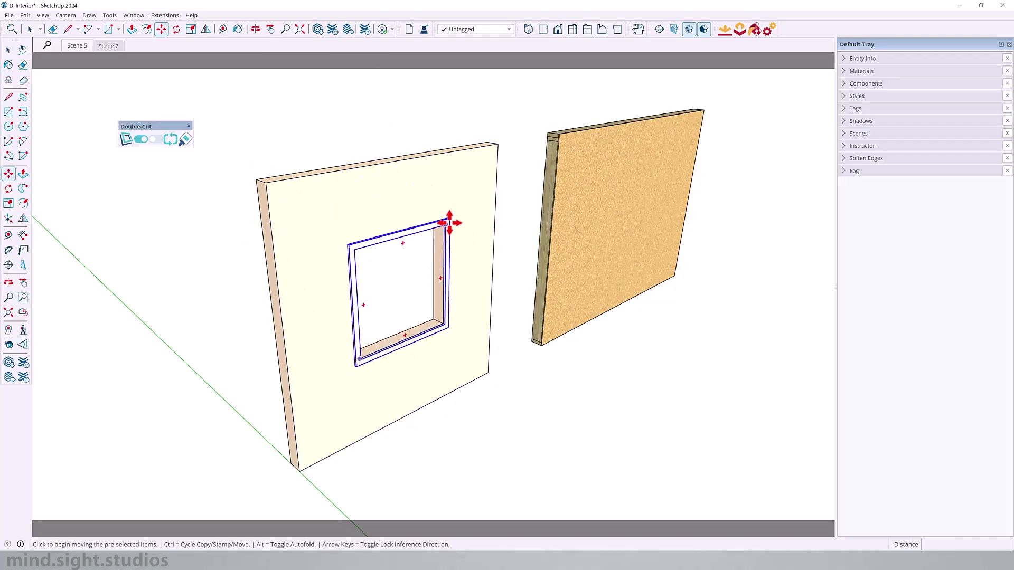
middle_click_drag(600, 193, 441, 222, "shift")
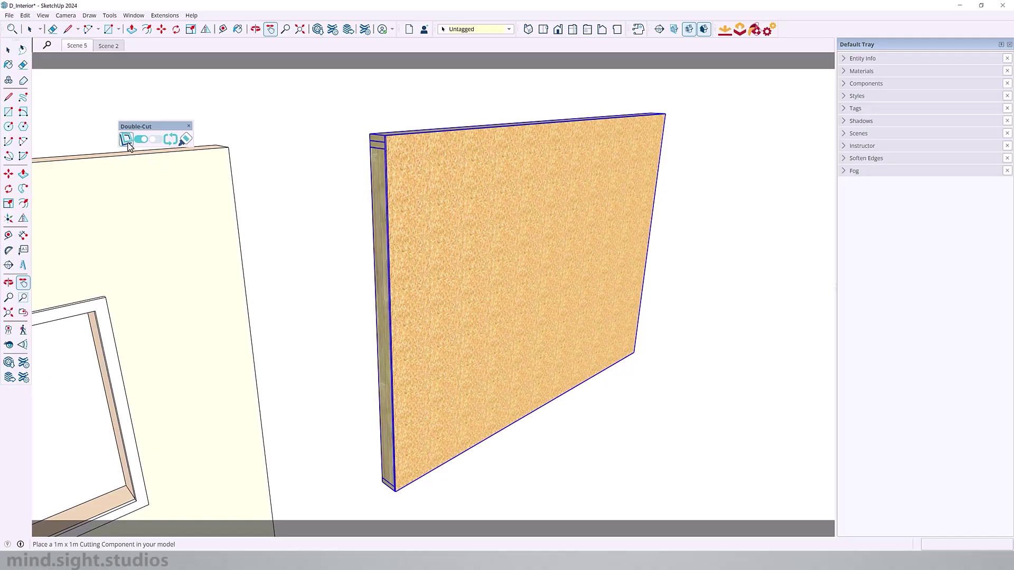
left_click(127, 140)
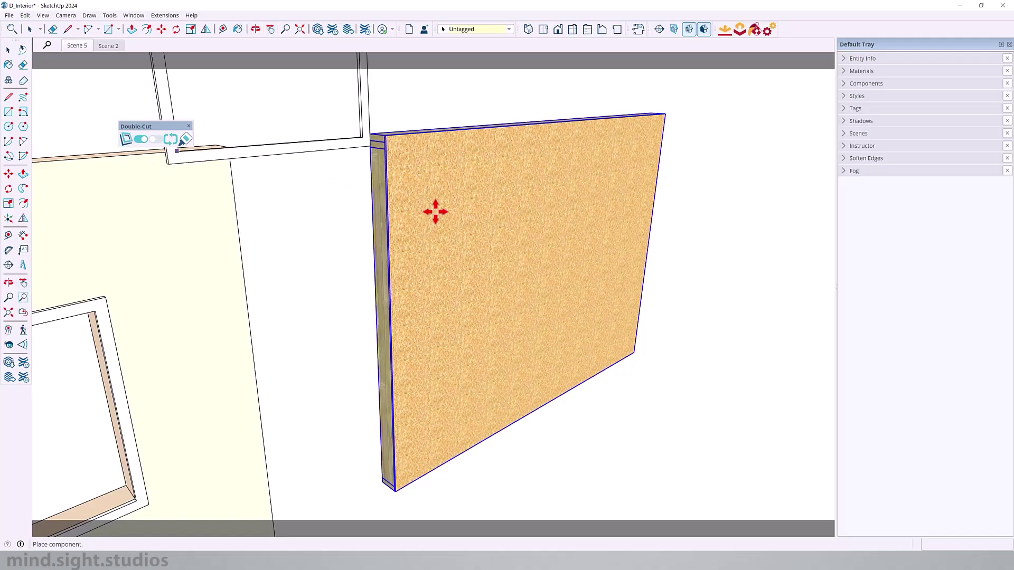
left_click(508, 328)
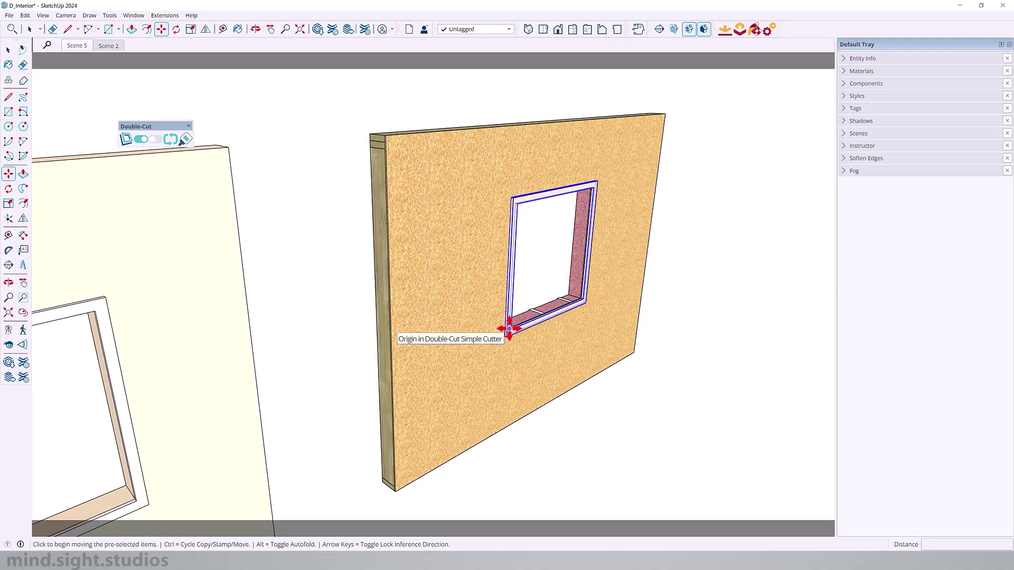
middle_click_drag(509, 328, 633, 351)
middle_click_drag(540, 303, 792, 322)
left_click(588, 282)
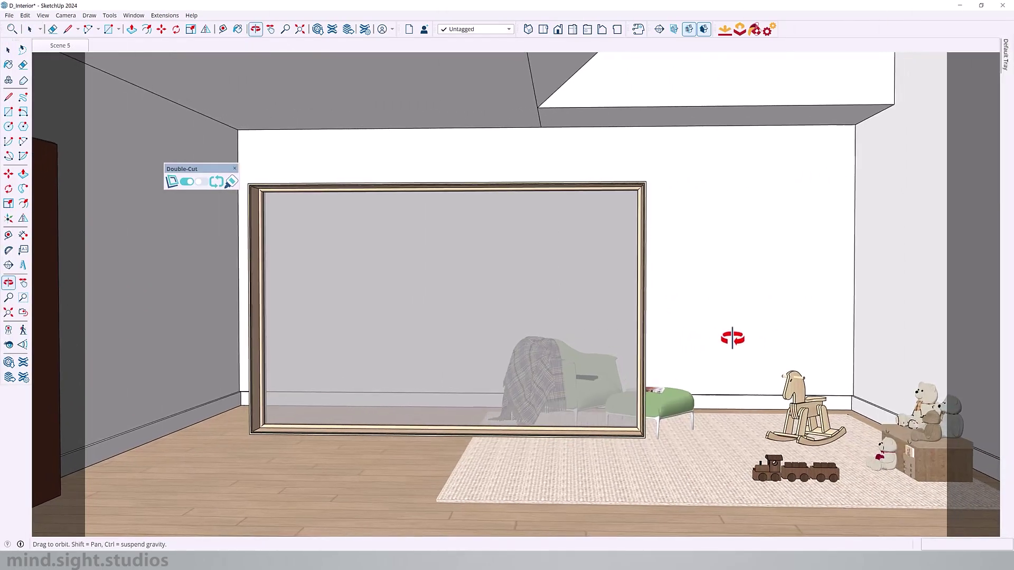
Step: Select the walls and set Double-Cut's Max Cut Depth to 2'
middle_click_drag(733, 338, 750, 336)
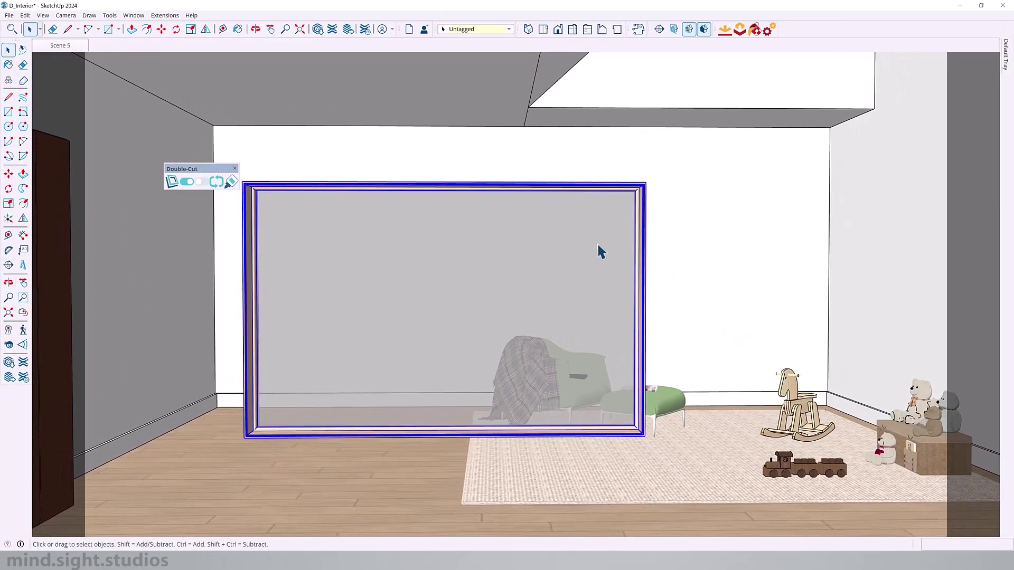
left_click(736, 270)
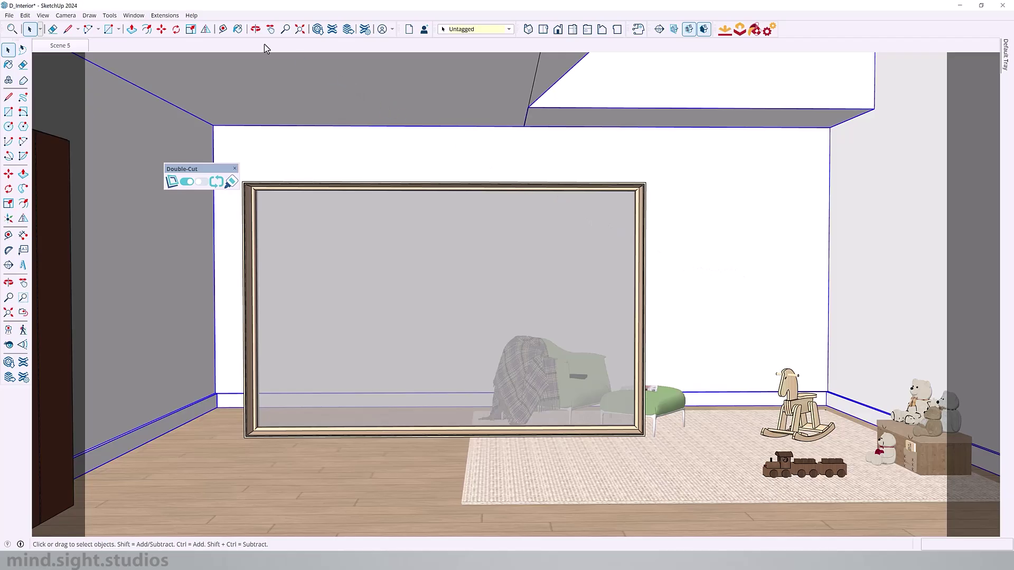
left_click(170, 16)
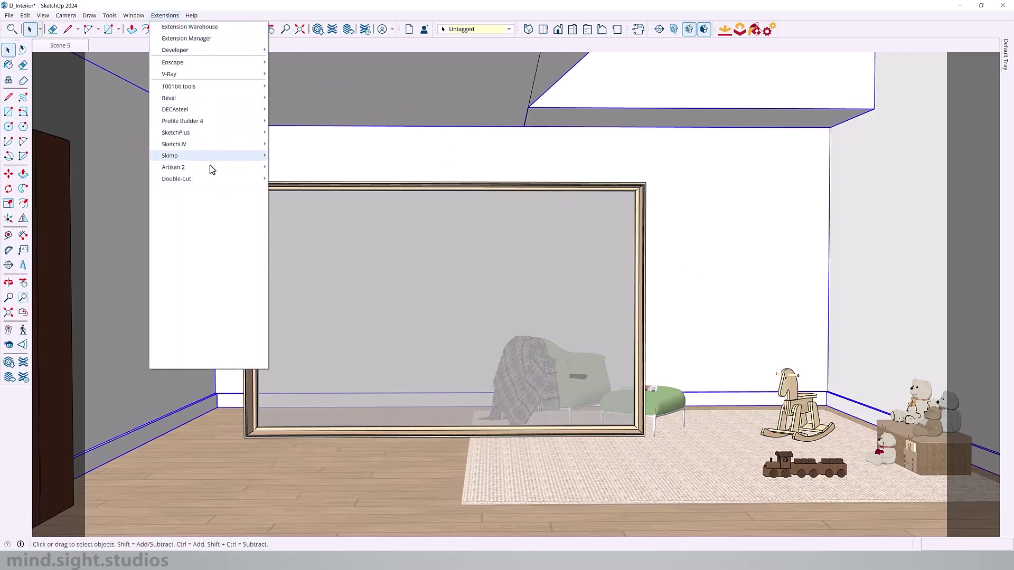
mouse_move(210, 182)
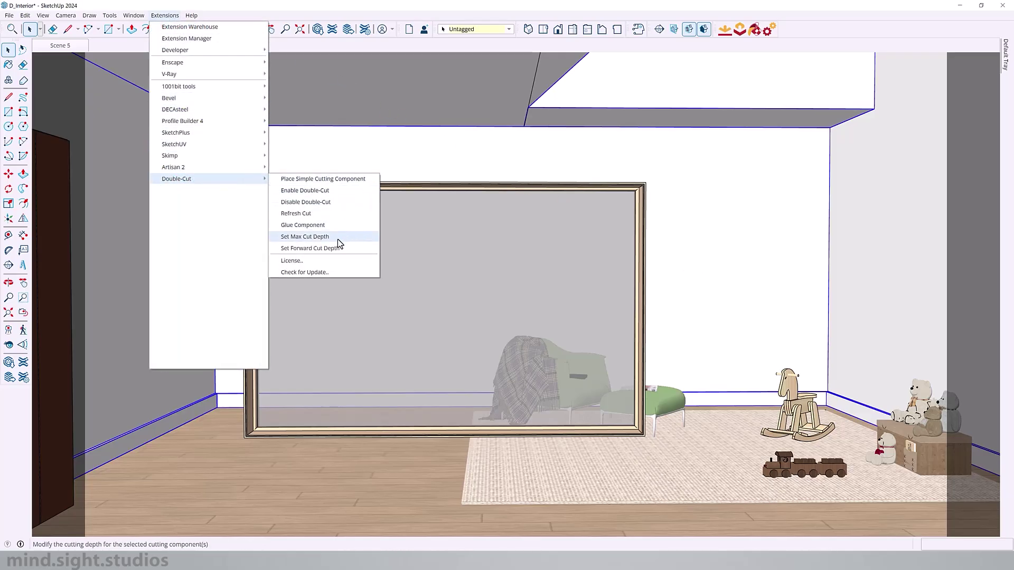
left_click(305, 236)
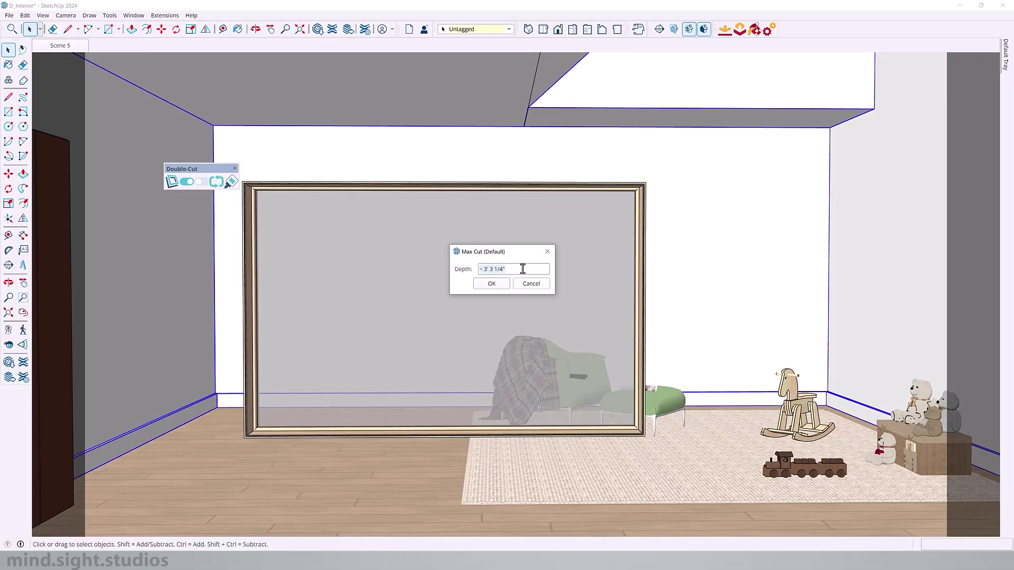
left_click_drag(473, 269, 436, 266)
left_click(491, 284)
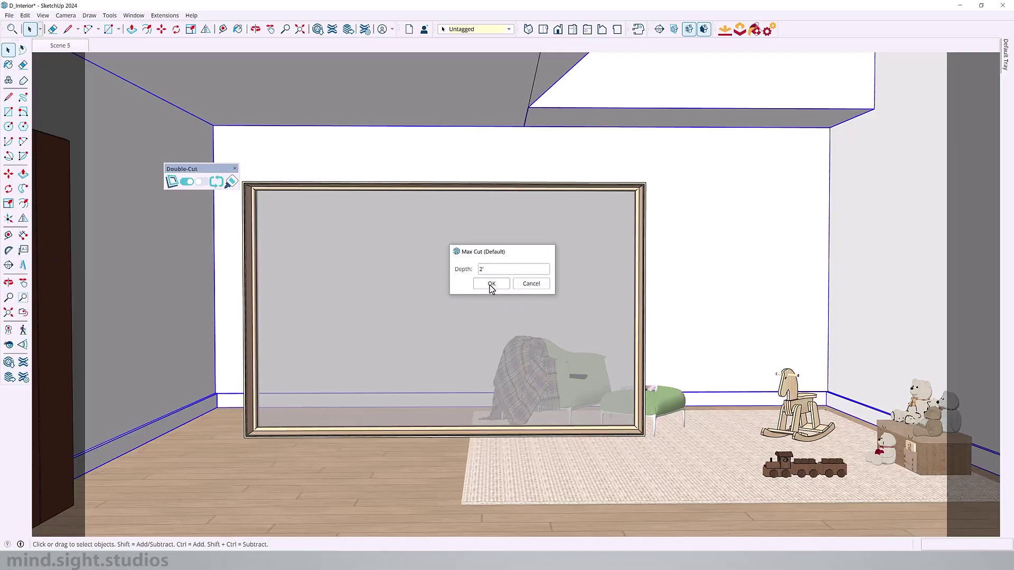
Step: Open Set Forward Cut Depth and confirm the 2" value
left_click(159, 15)
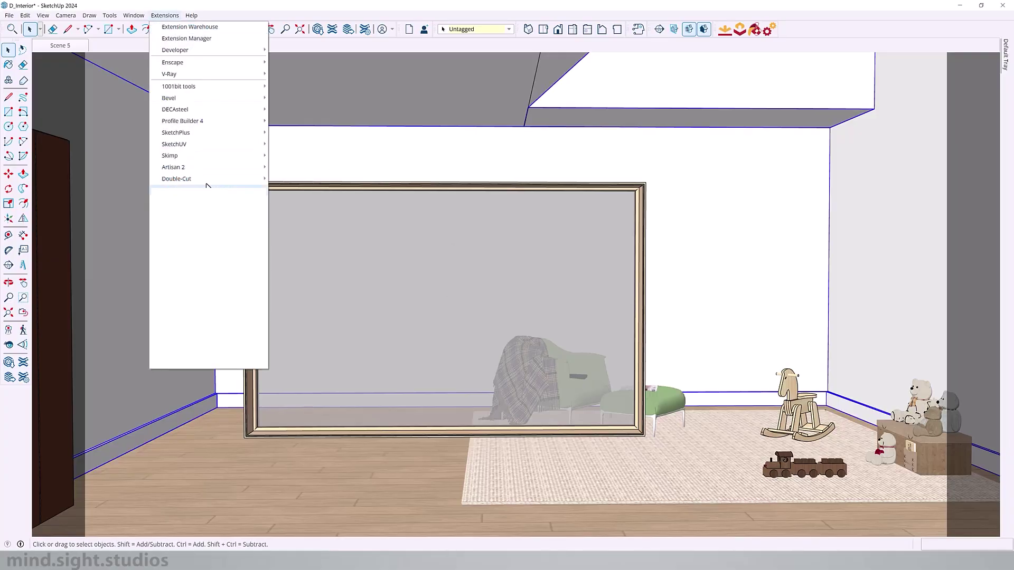
mouse_move(243, 178)
left_click(336, 248)
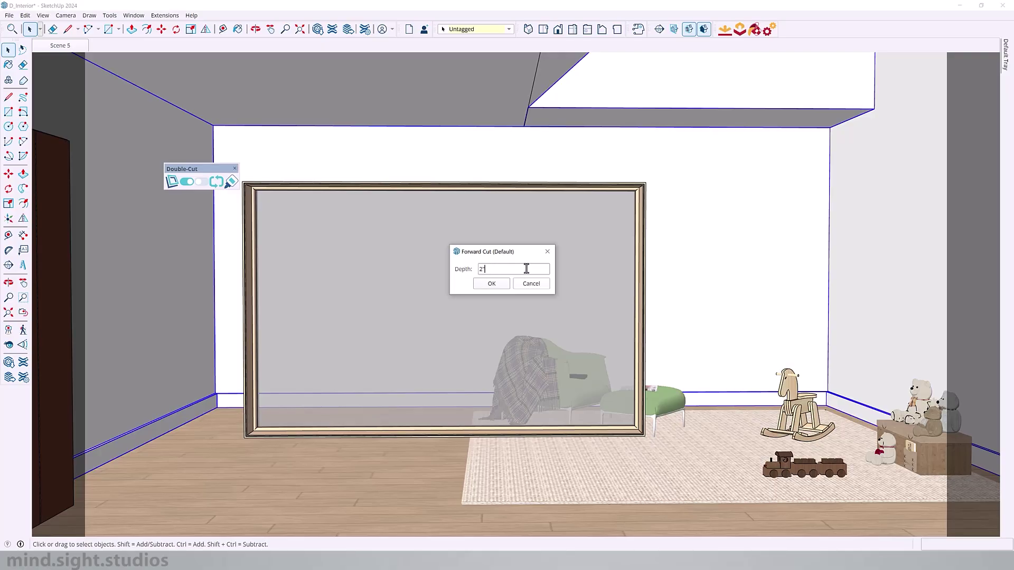
left_click(492, 285)
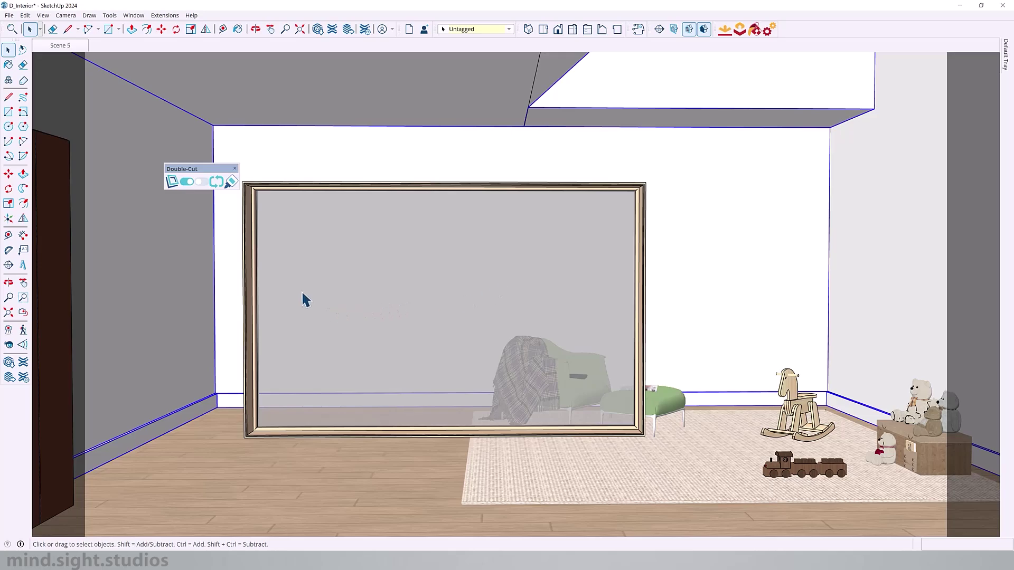
Step: Draw a rectangle across the window frame's corners and delete its face
scroll(305, 299, "up", 3)
middle_click_drag(281, 292, 393, 262)
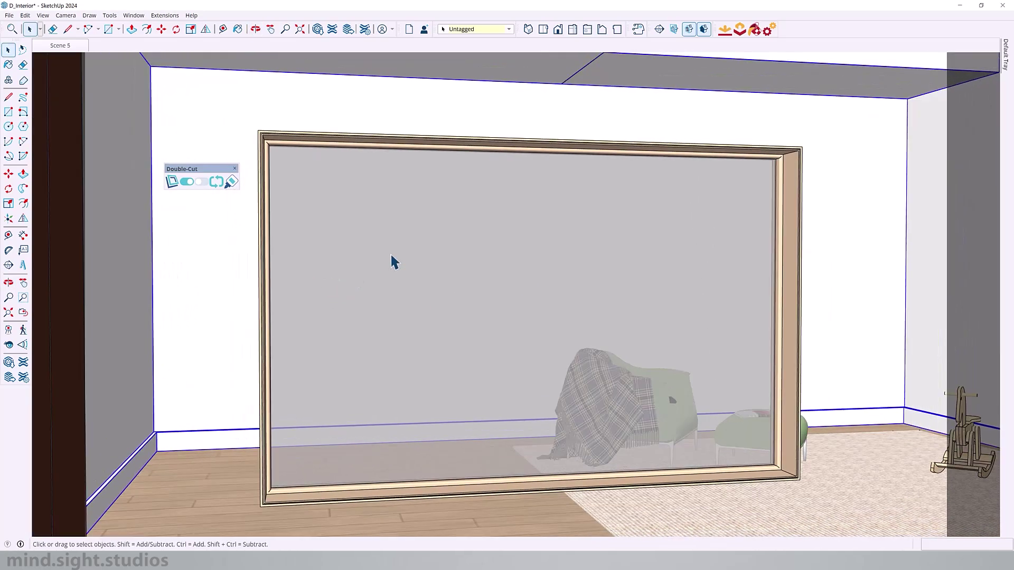
key("r")
left_click(802, 147)
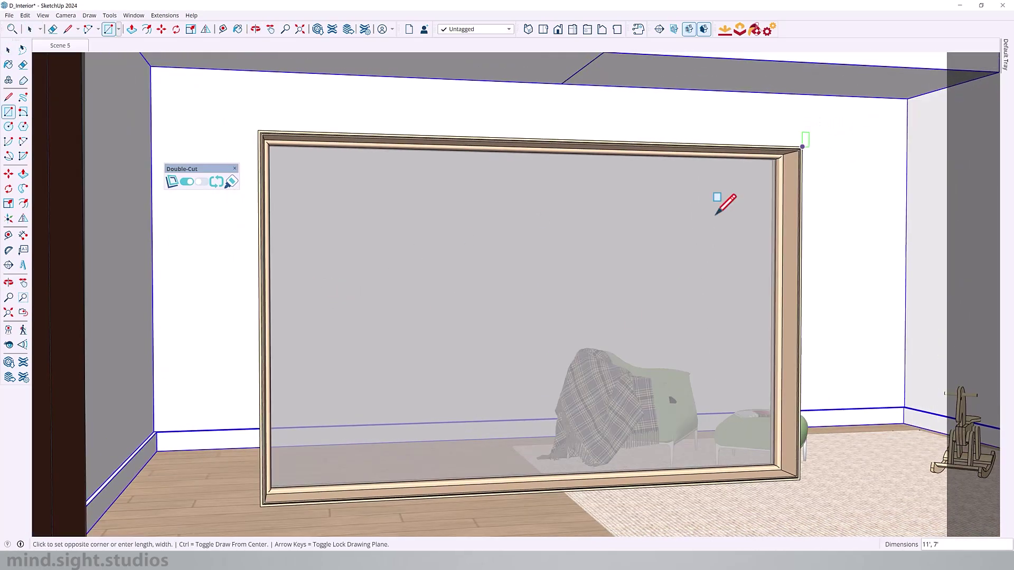
scroll(262, 504, "up", 4)
left_click(263, 501)
scroll(274, 491, "down", 4)
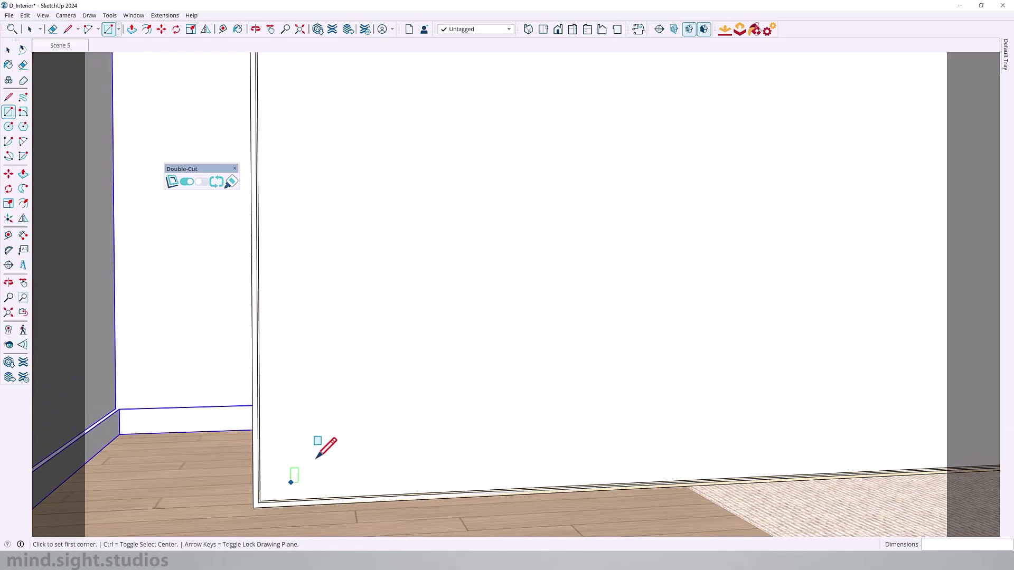
key("space")
left_click(388, 323)
key("Delete")
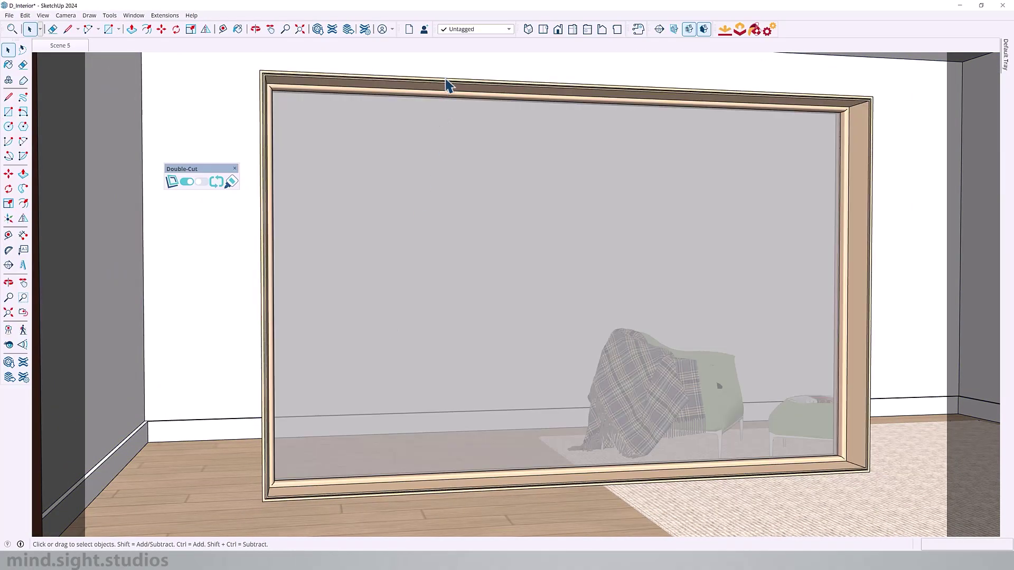
Step: Select the outline edges with the frame and make them a component
triple_click(445, 79)
scroll(342, 199, "down", 1)
left_click(400, 183, "shift")
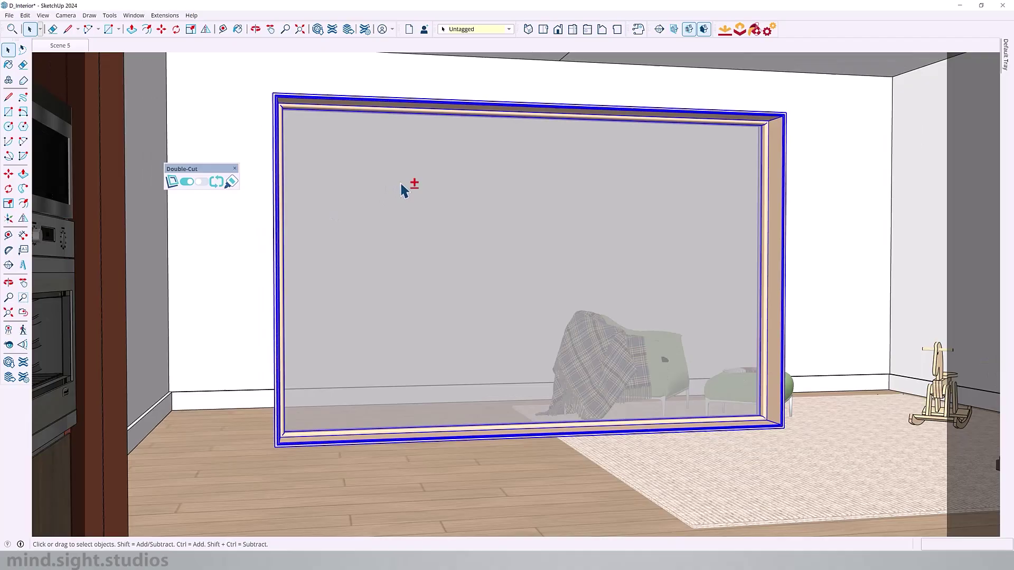
right_click(400, 181)
left_click(453, 271)
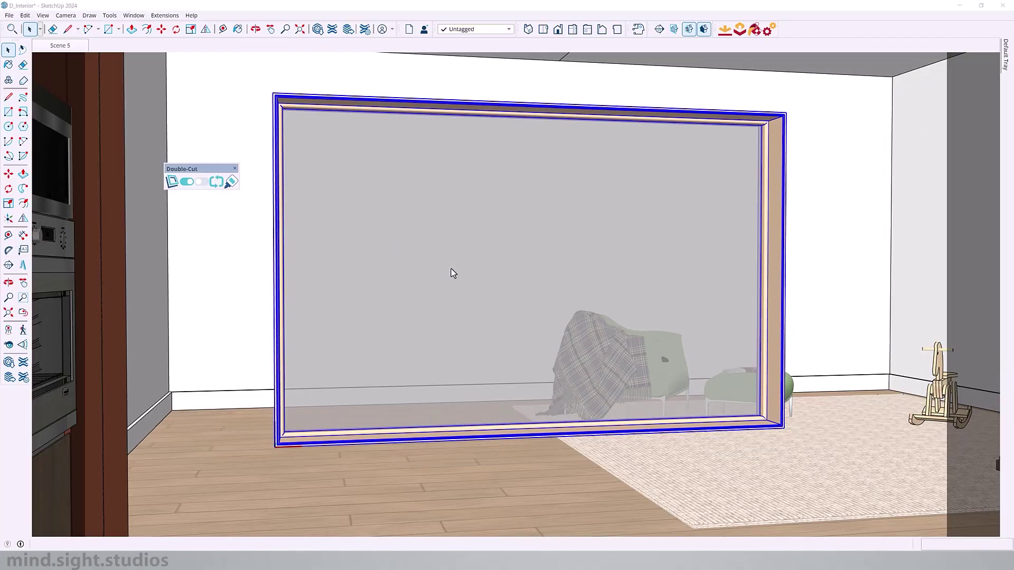
Step: Create component 'Window Cut Open': glue to Any, axes at the frame's bottom corner, Cut opening on
type("Window Cut Open")
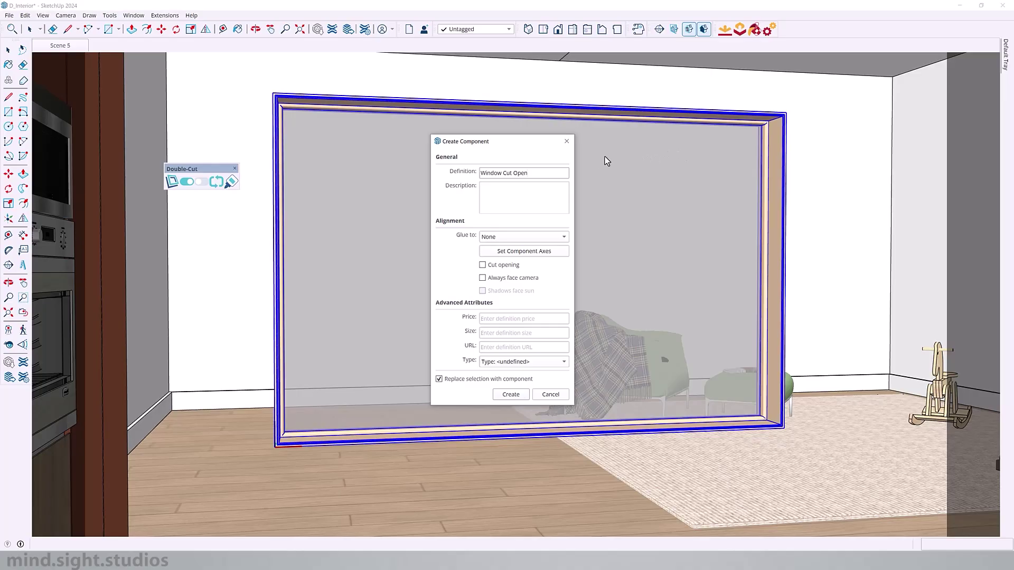
left_click(527, 239)
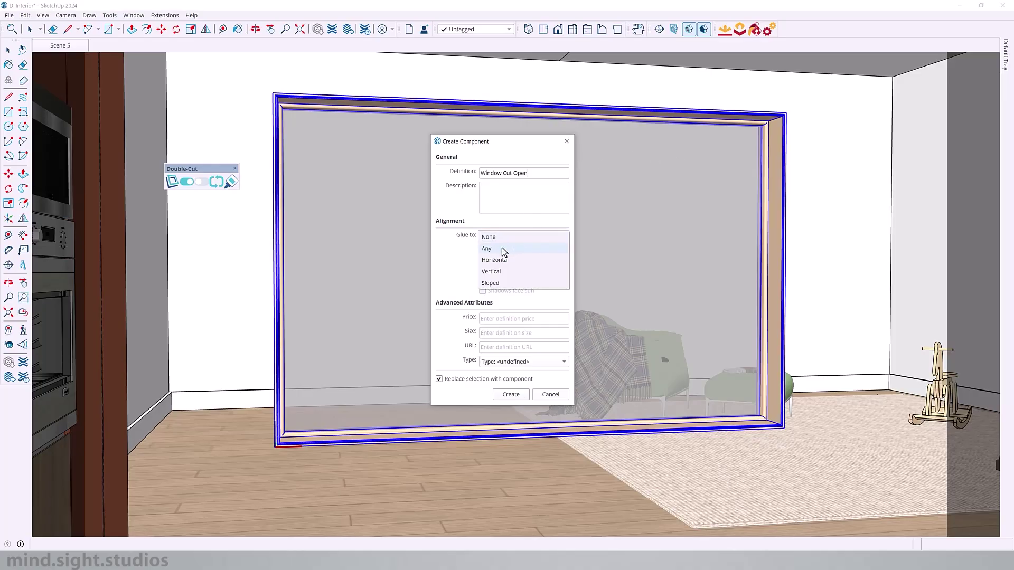
left_click(505, 249)
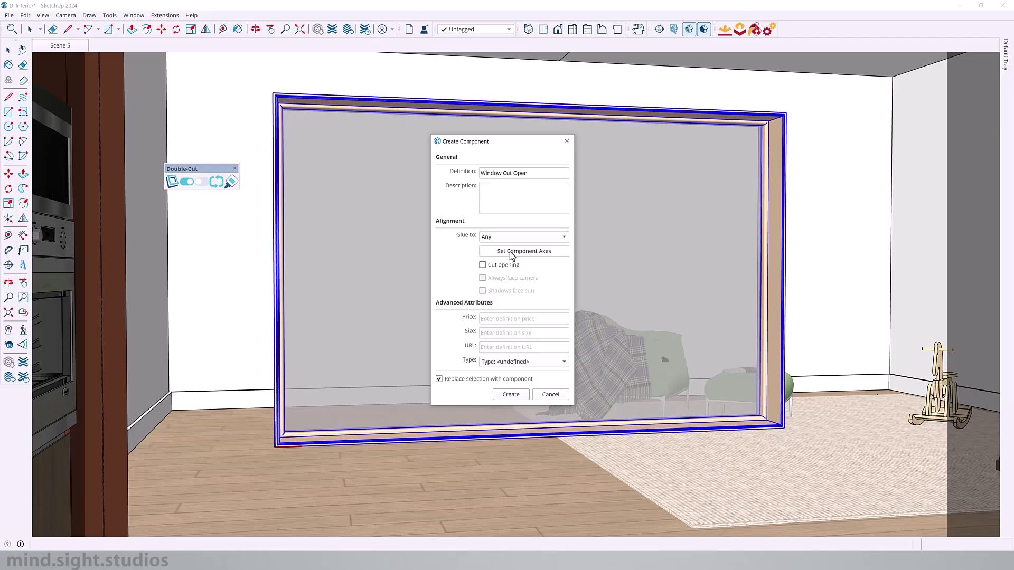
left_click(509, 251)
scroll(262, 458, "up", 5)
scroll(258, 454, "up", 3)
middle_click_drag(259, 456, 597, 474)
scroll(463, 525, "up", 4)
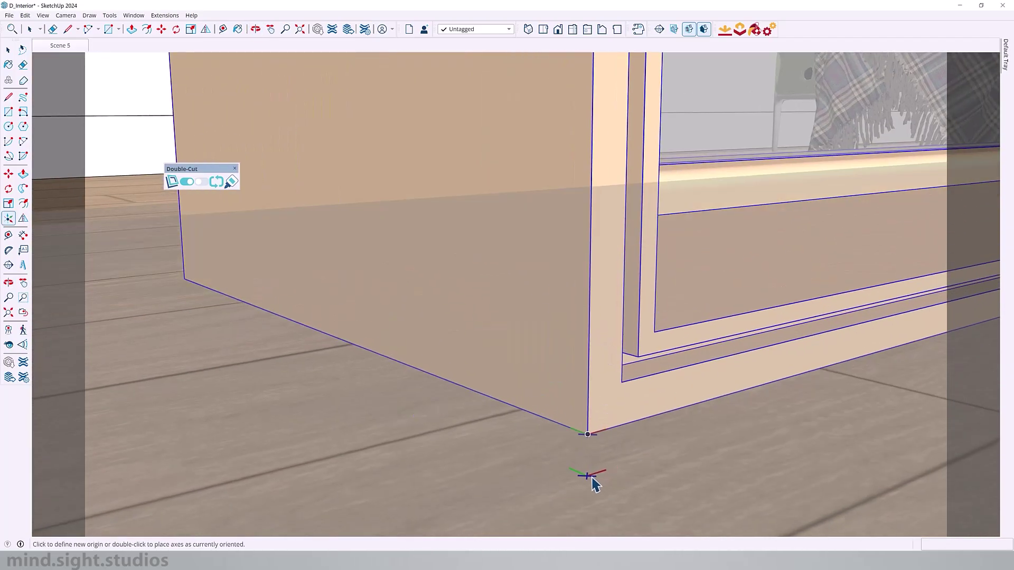
left_click(588, 435)
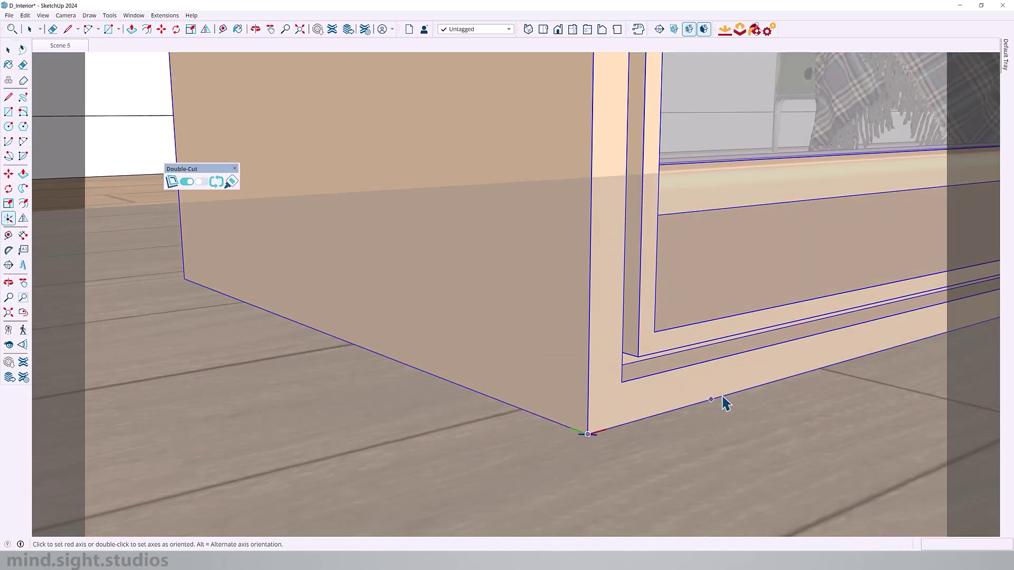
left_click(724, 396)
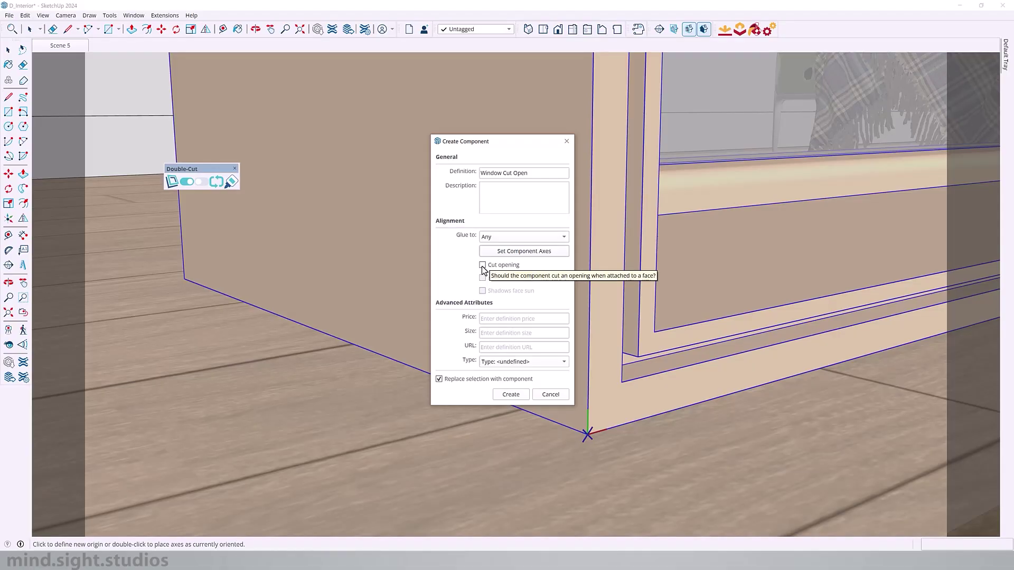
left_click(483, 265)
left_click(510, 395)
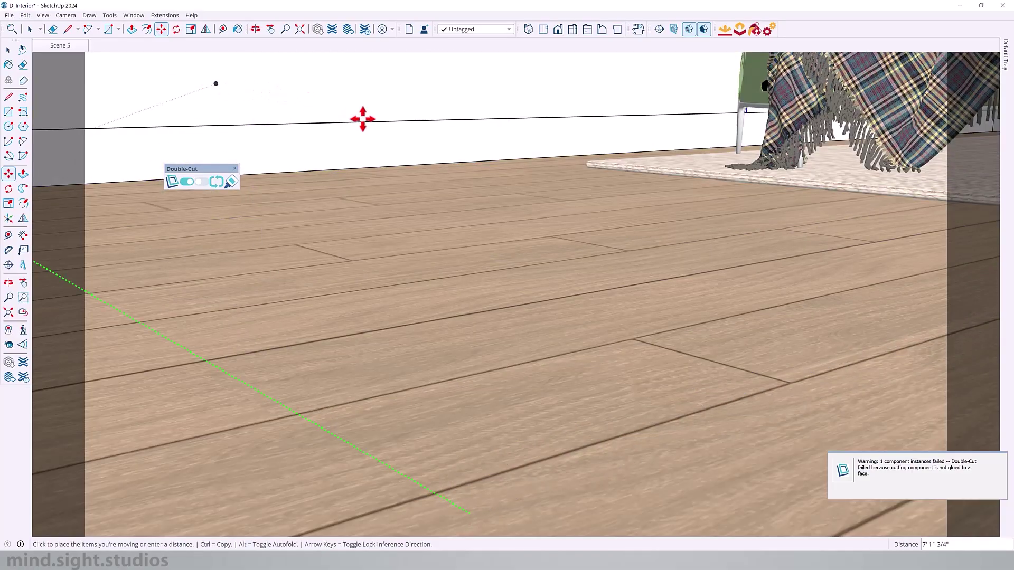
Step: Move the large window frame into the back wall's right corner
key("Escape")
middle_click_drag(535, 153, 324, 136)
scroll(324, 365, "down", 2)
middle_click_drag(406, 256, 460, 130, "shift")
scroll(598, 199, "down", 2)
middle_click_drag(459, 130, 665, 165, "shift")
middle_click_drag(344, 245, 184, 104, "shift")
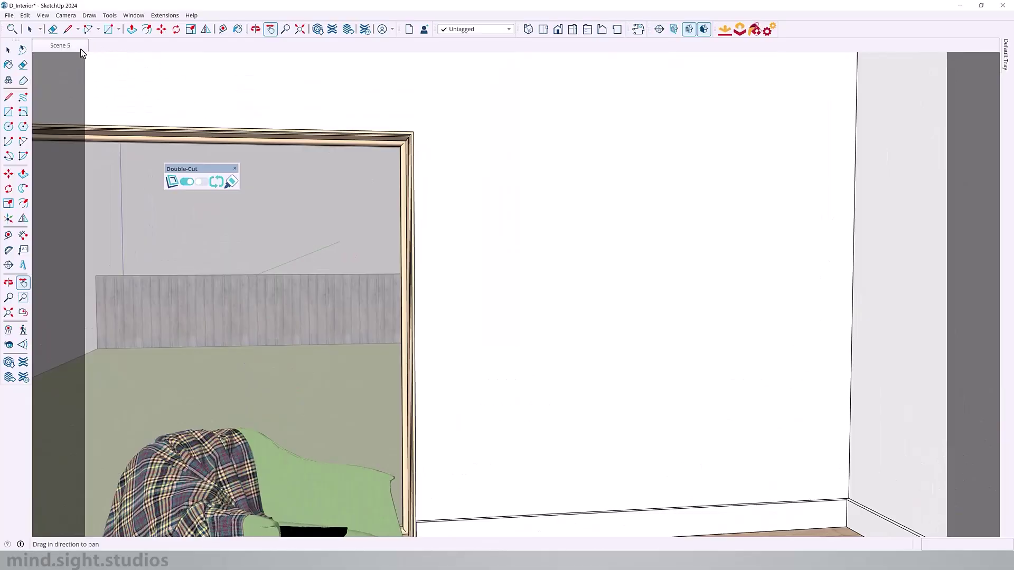
scroll(556, 247, "down", 5)
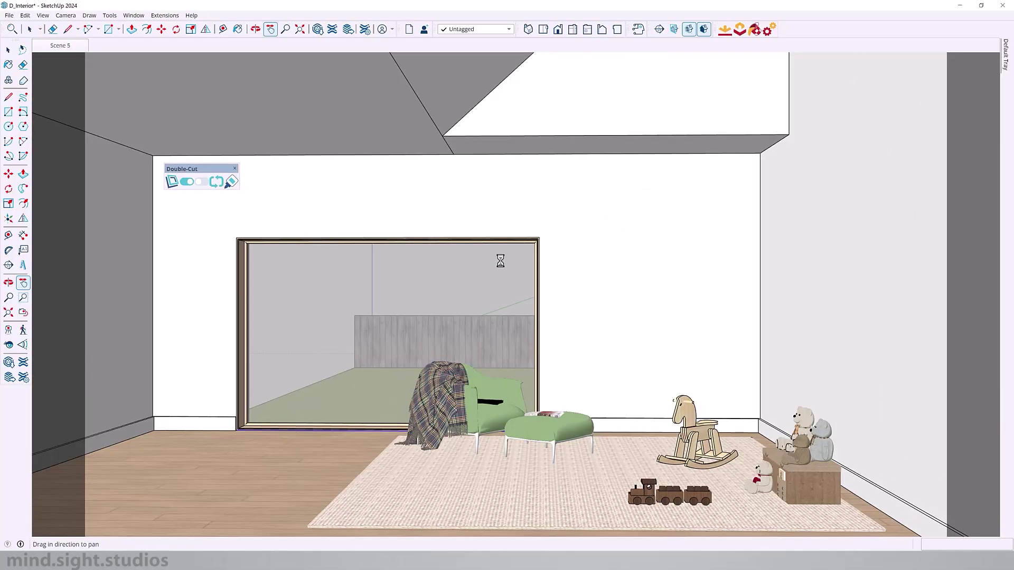
key("space")
left_click(516, 264)
key("m")
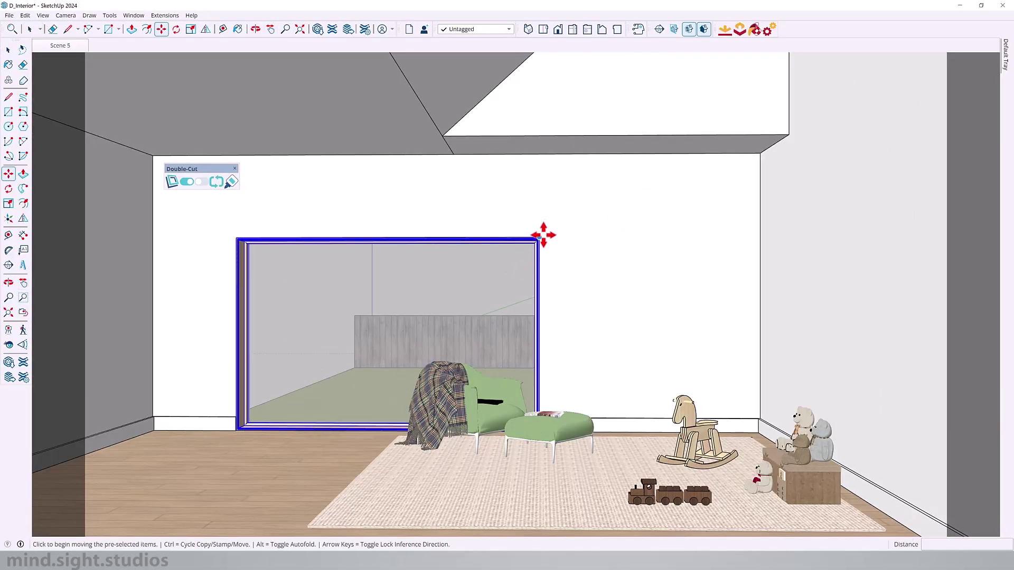
left_click(539, 238)
left_click(781, 215)
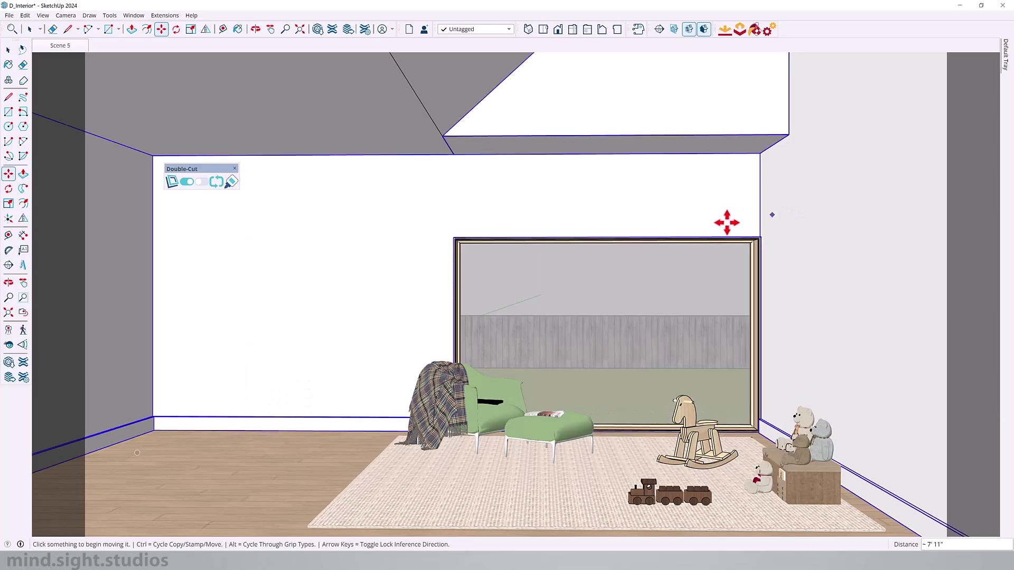
key("space")
Step: Move the smaller window by its corner so it cuts into the back wall
key("ctrl+t")
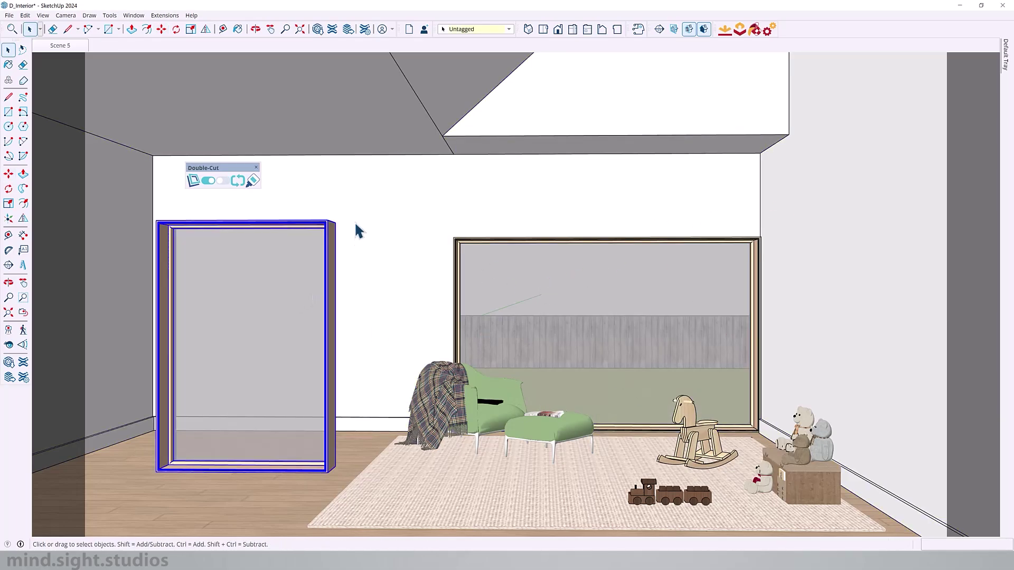
key("m")
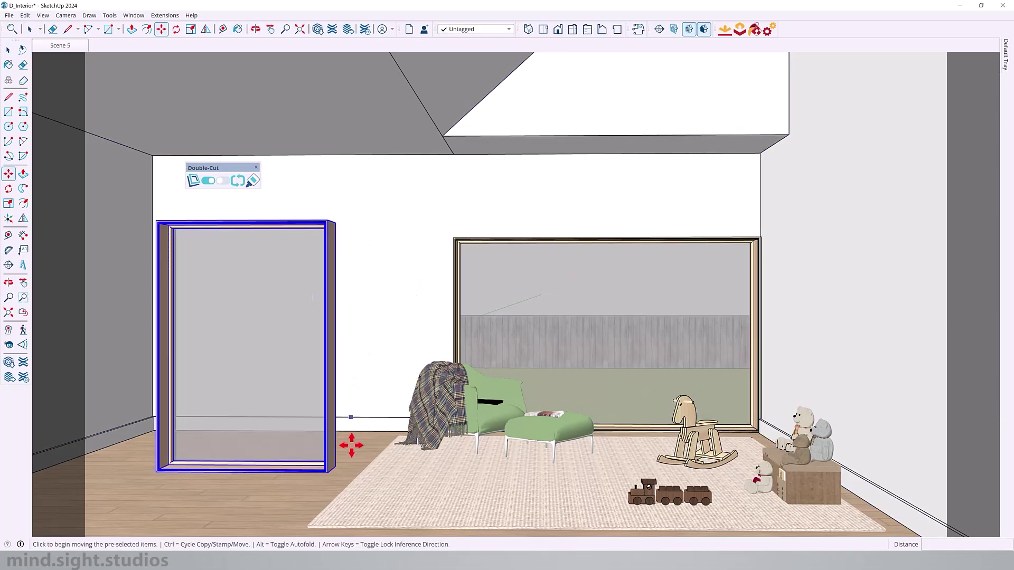
left_click(330, 476)
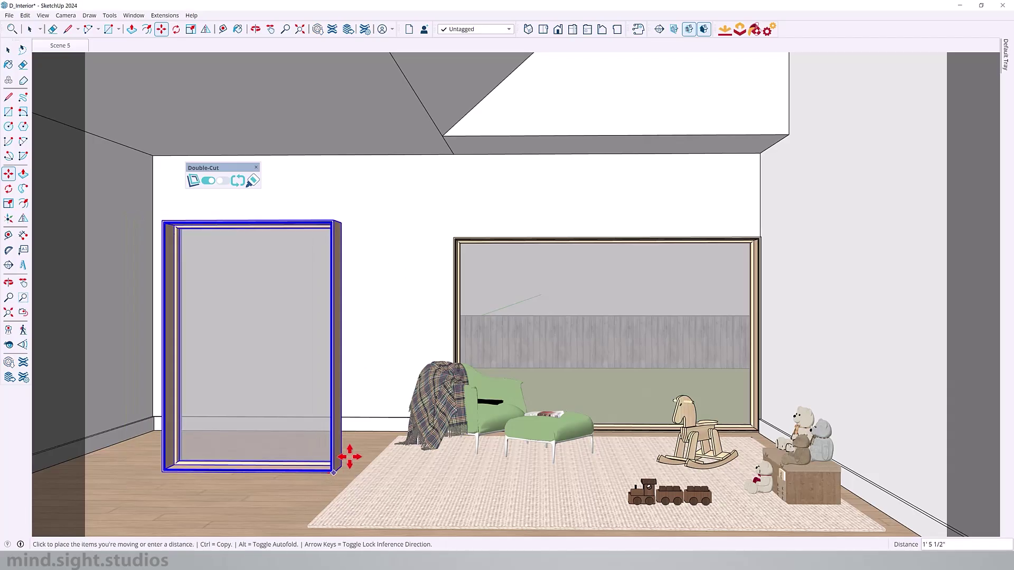
scroll(350, 453, "up", 5)
middle_click_drag(346, 462, 332, 445)
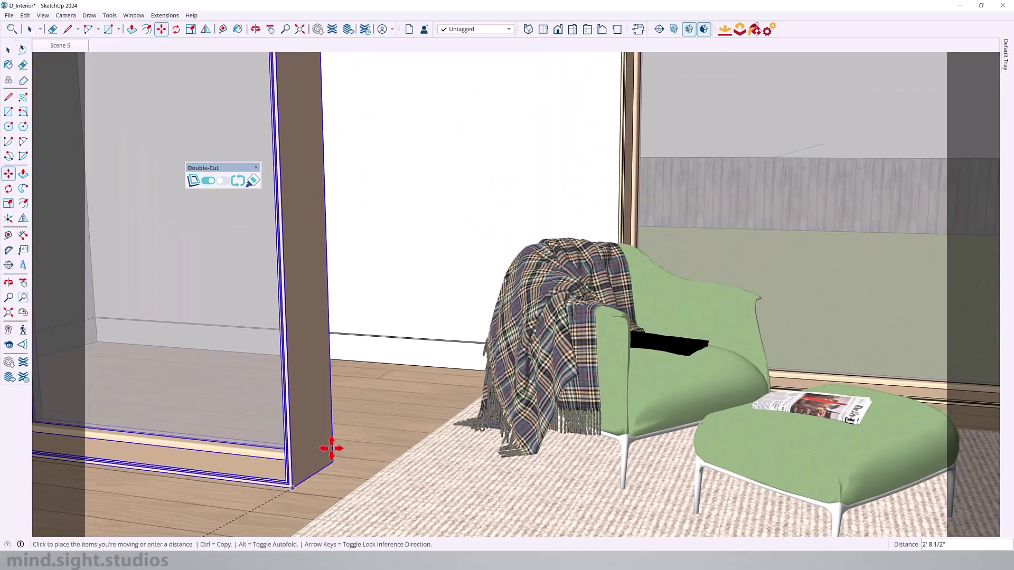
left_click(523, 233)
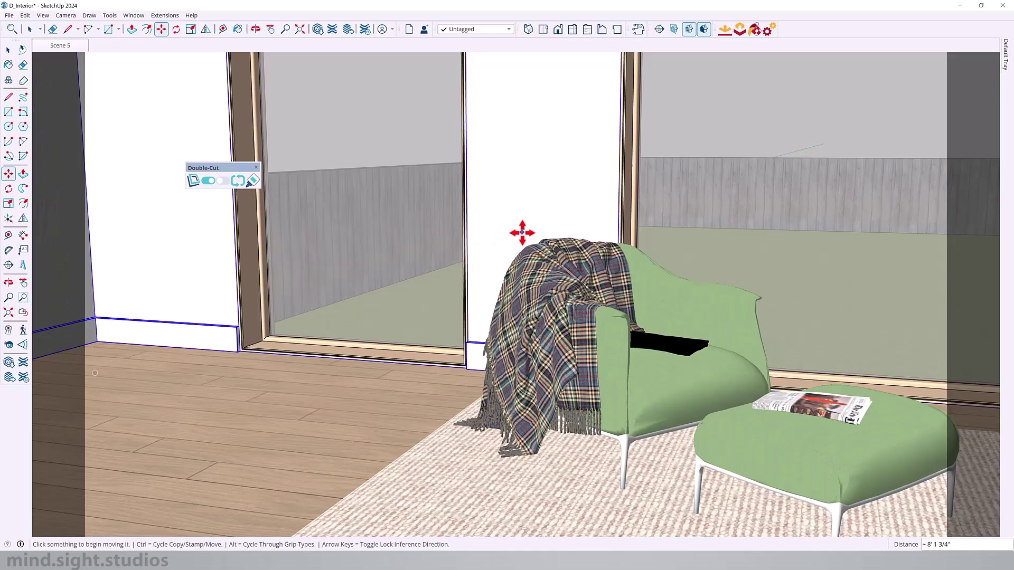
left_click(76, 47)
Step: Shift the smaller window left until it sits against the left side wall
key("space")
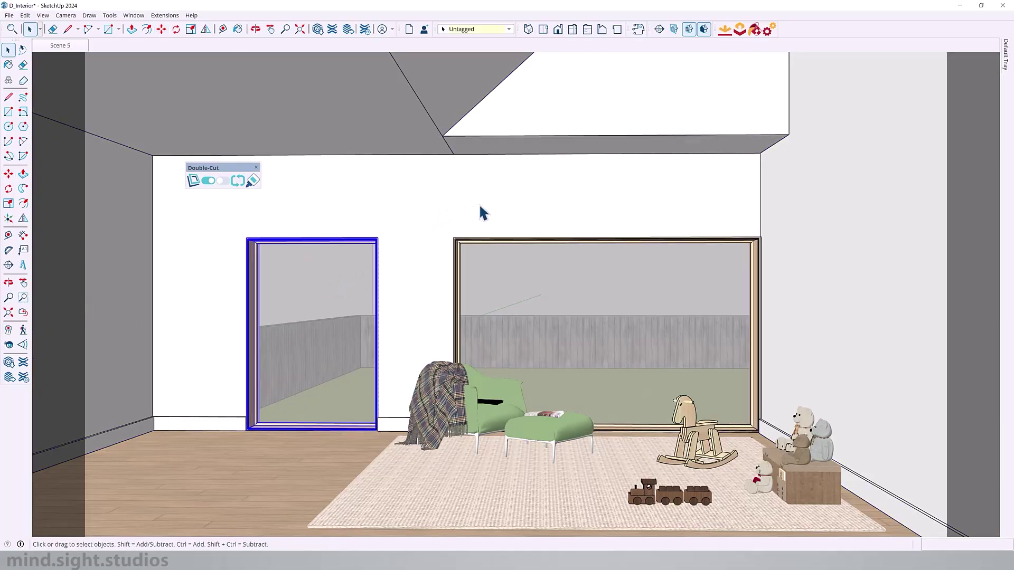
key("m")
left_click(380, 219)
left_click(341, 219)
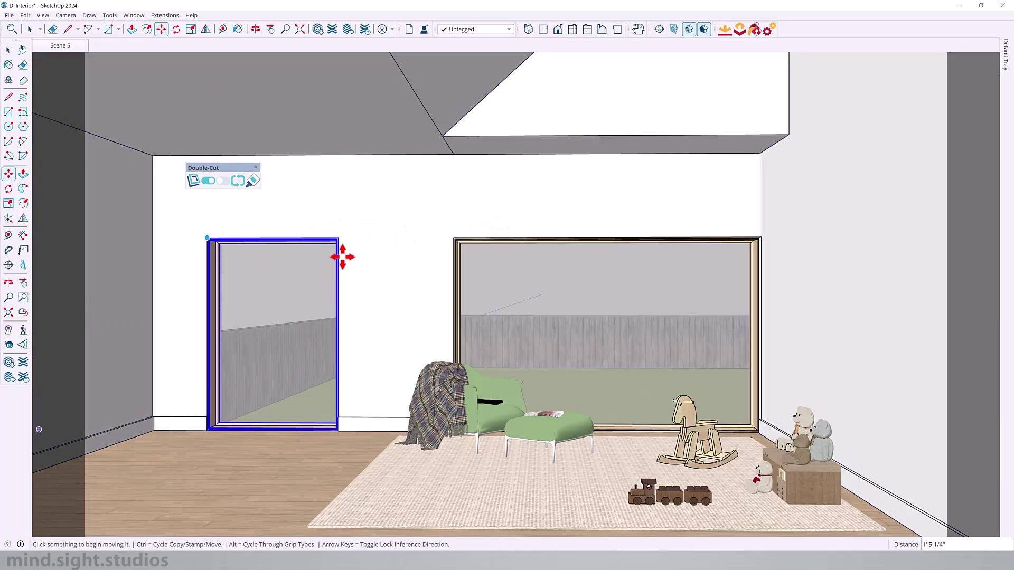
left_click(207, 238)
left_click(344, 386)
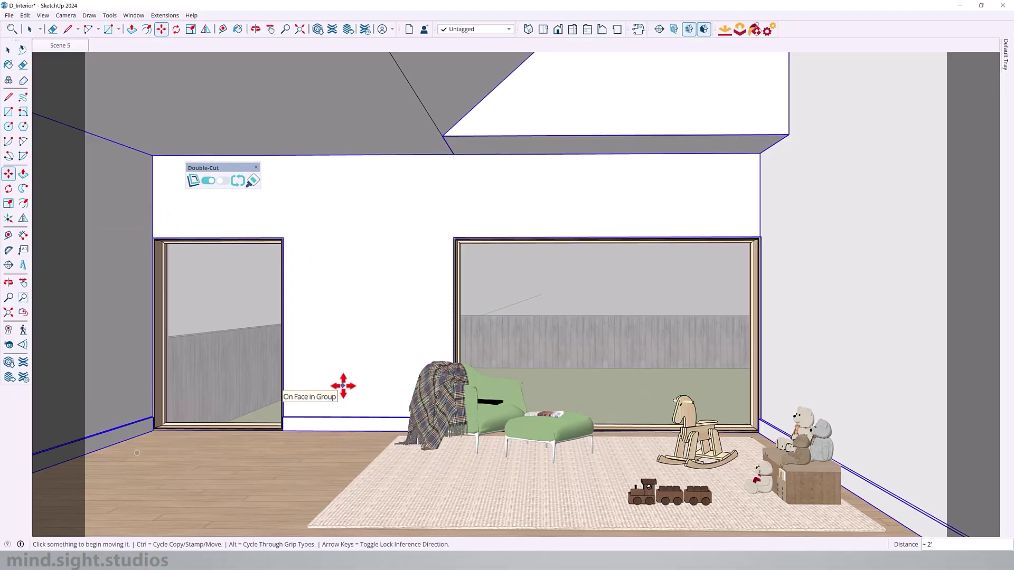
key("space")
key("ctrl+t")
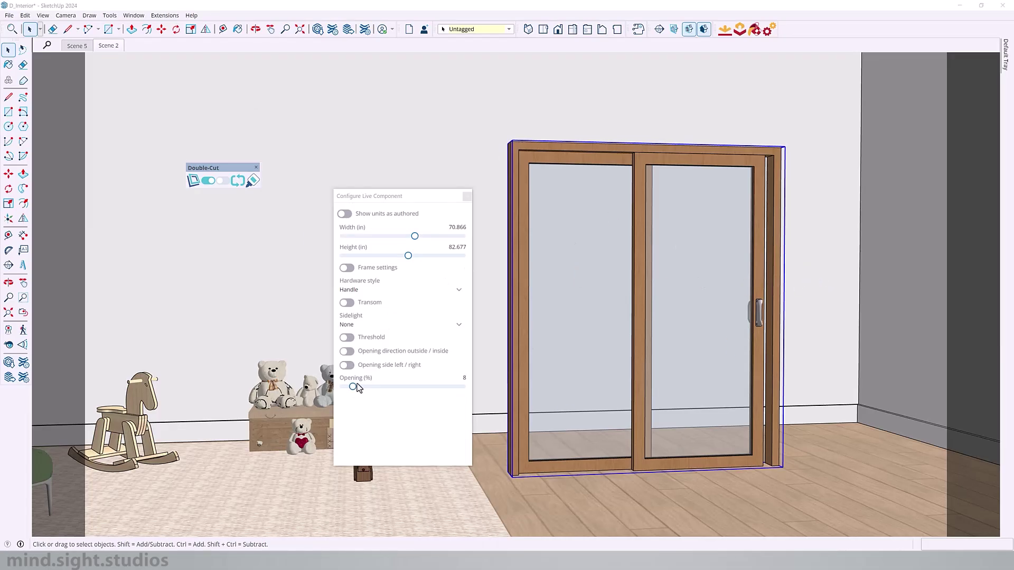
Step: Set the sliding door's Opening to 32%, enable Threshold and Transom, and make the transom about 16 in tall
left_click_drag(357, 388, 412, 392)
left_click(347, 351)
left_click(347, 352)
left_click(347, 338)
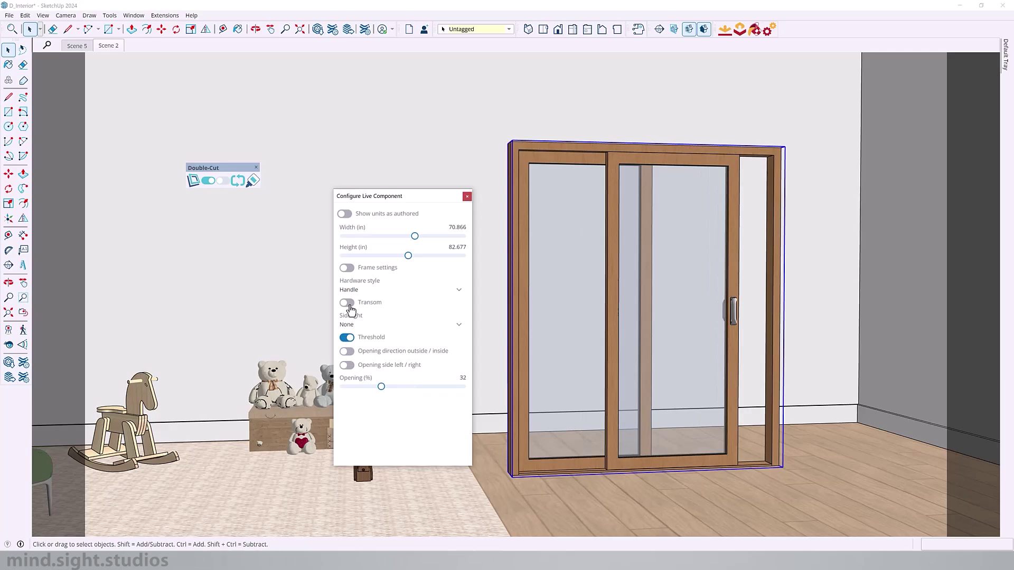
left_click(347, 303)
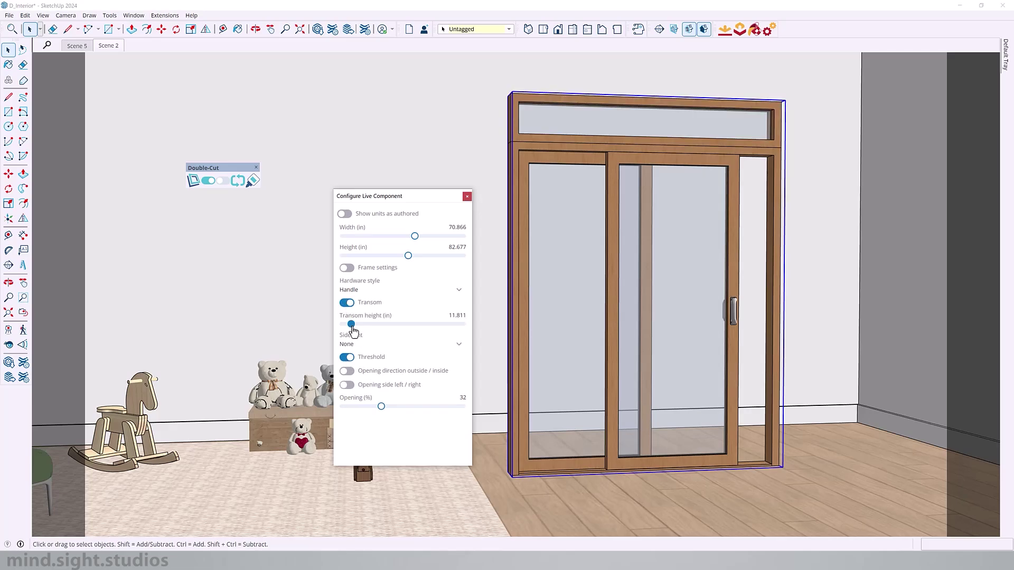
mouse_move(353, 330)
left_mouse_down()
mouse_move(406, 330)
mouse_move(369, 333)
left_mouse_up()
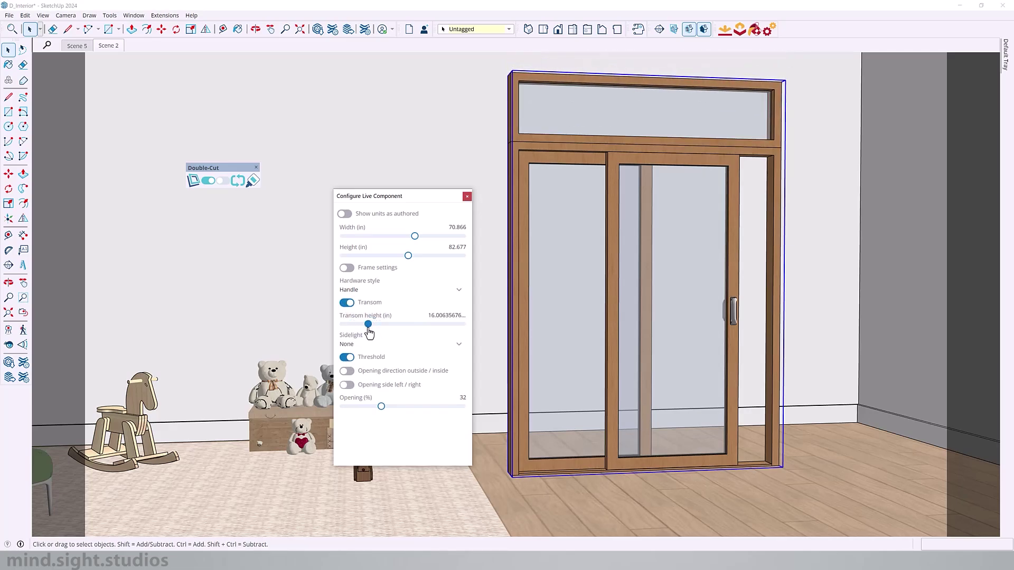
Step: Draw a rectangle across the door, then remove the stray rectangle face
key("r")
left_click(782, 148)
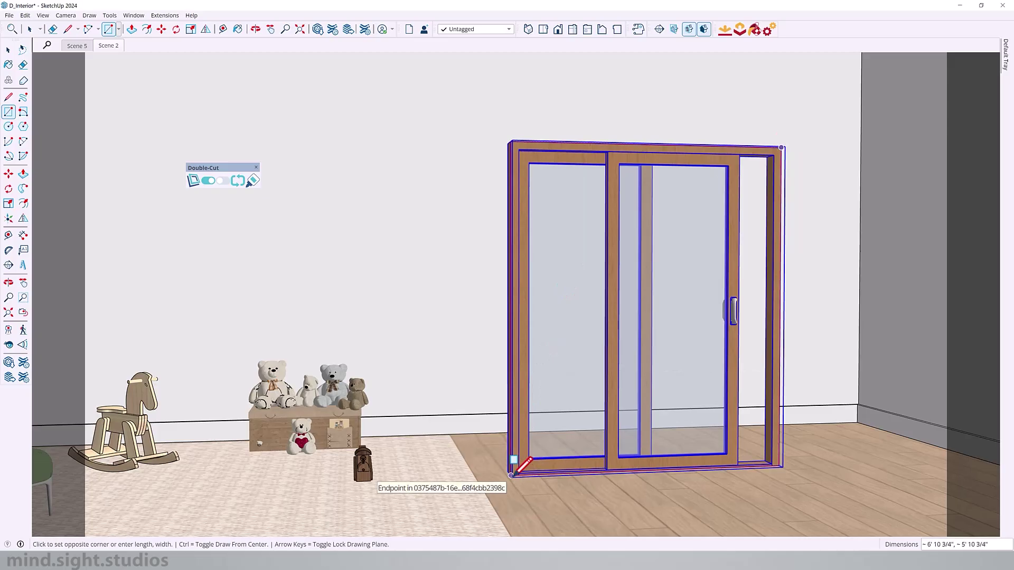
left_click(511, 476)
key("space")
double_click(728, 423)
key("ctrl+x")
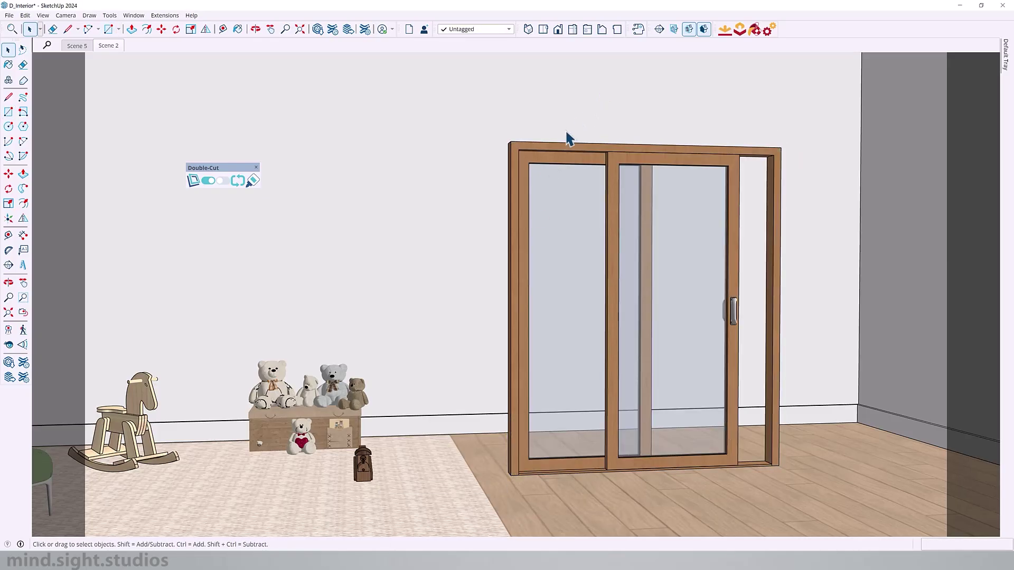
Step: Make the sliding door a component named 'Sliding Door Cut', gluing to Any and cutting an opening
left_click(555, 149)
right_click(553, 148)
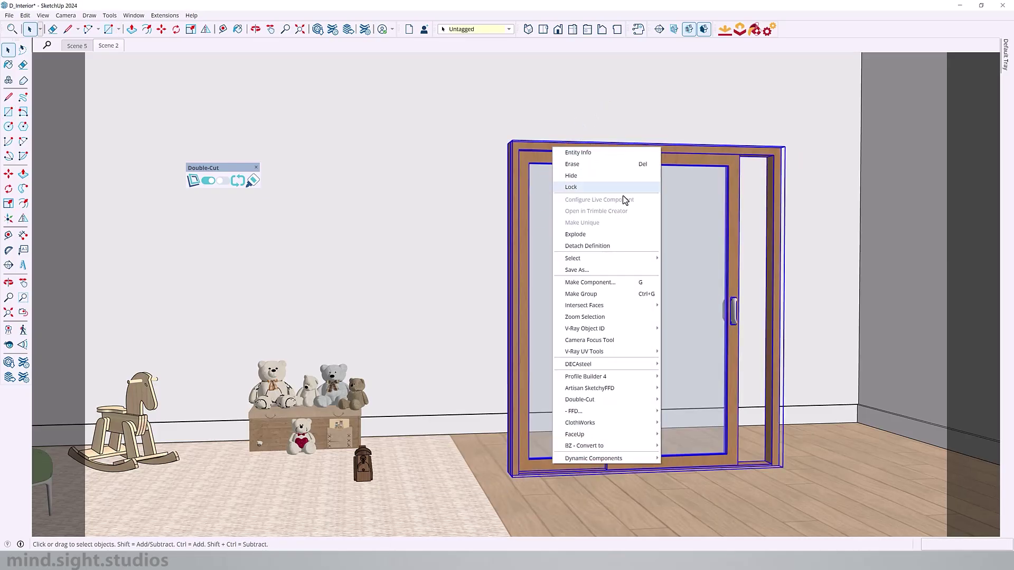
left_click(612, 283)
type("Sliding Door Cut")
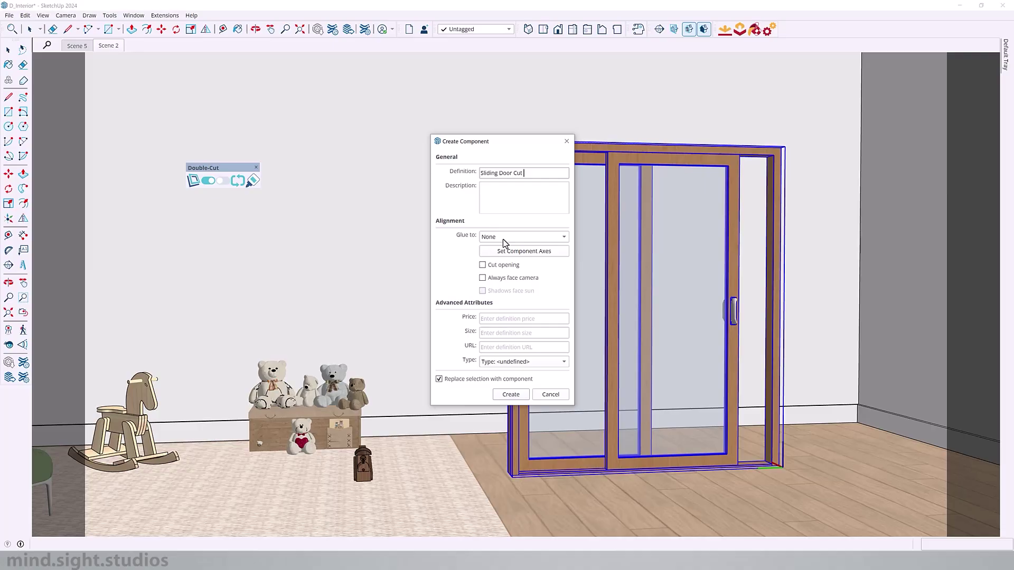
left_click(502, 238)
left_click(492, 250)
Step: Set the component axes at the door's bottom corner and create the component
left_click(504, 252)
scroll(537, 478, "up", 10)
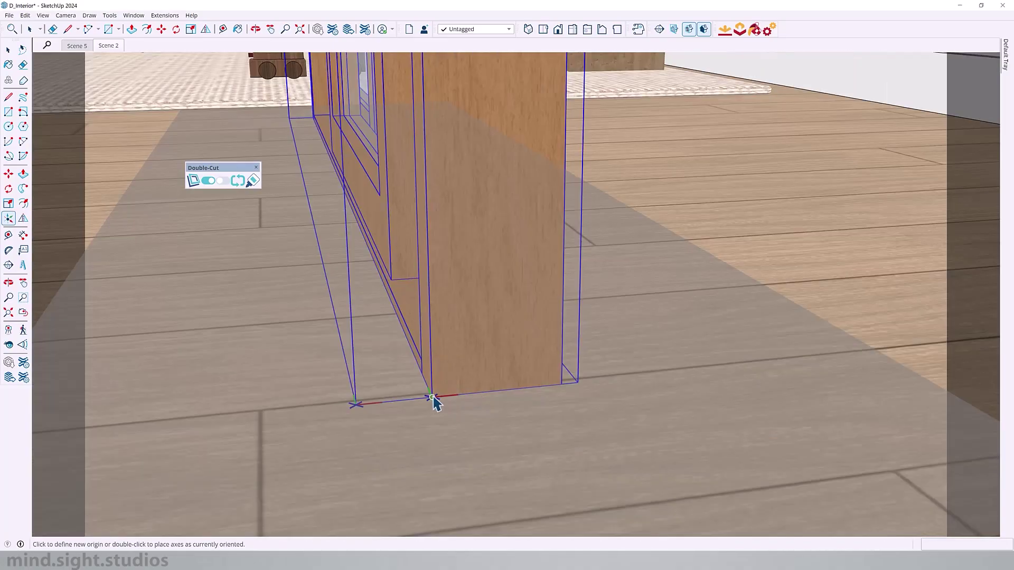
left_click(432, 397)
middle_click_drag(452, 401, 417, 407)
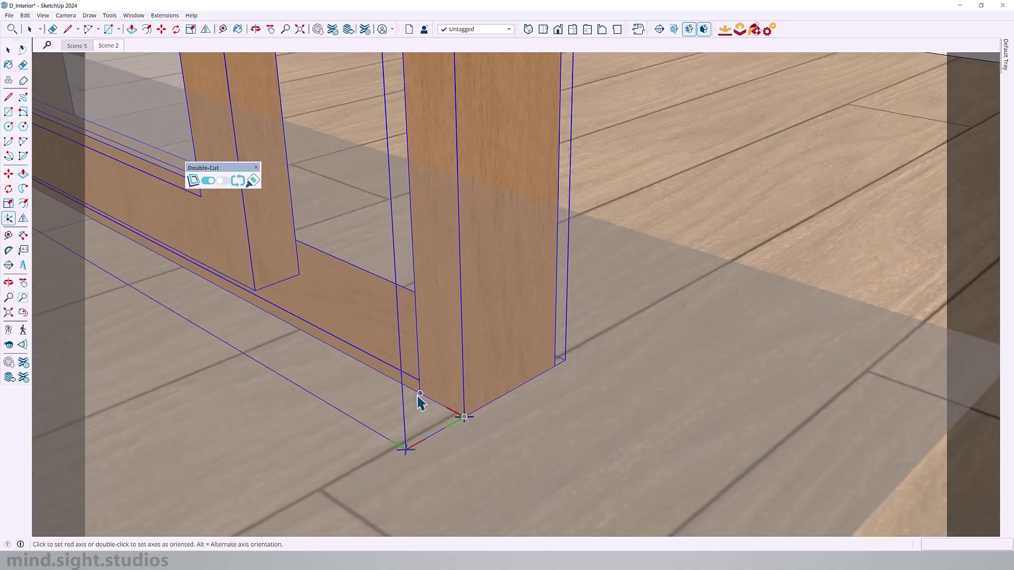
left_click(420, 402)
left_click(464, 332)
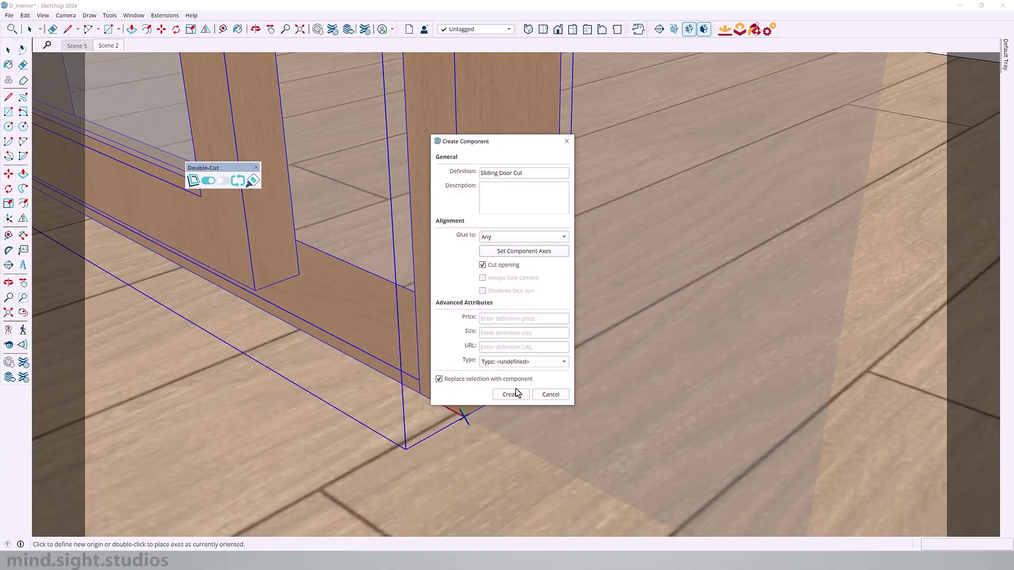
left_click(508, 395)
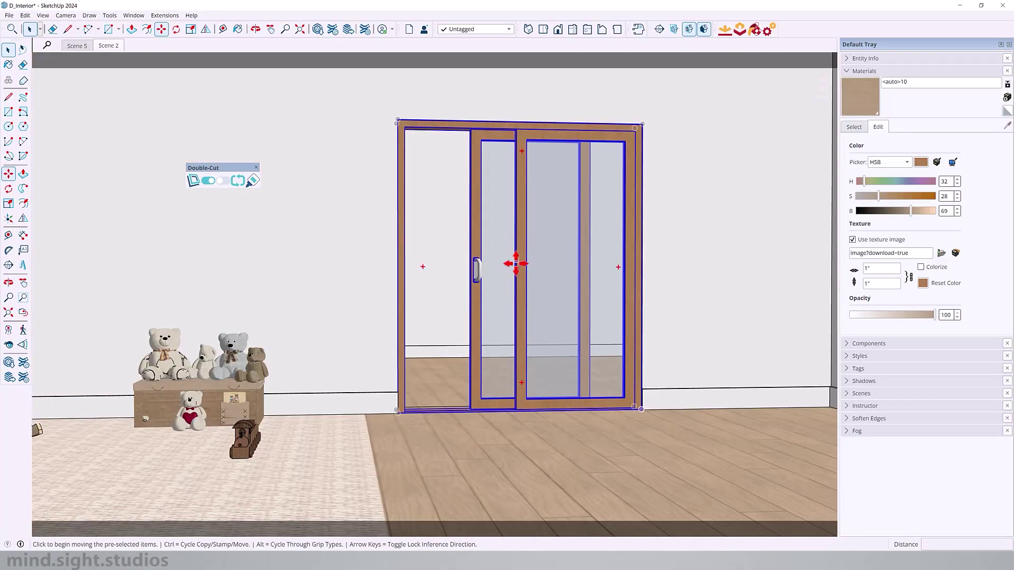
Step: Move the Sliding Door Cut component into the wall
left_click(516, 263)
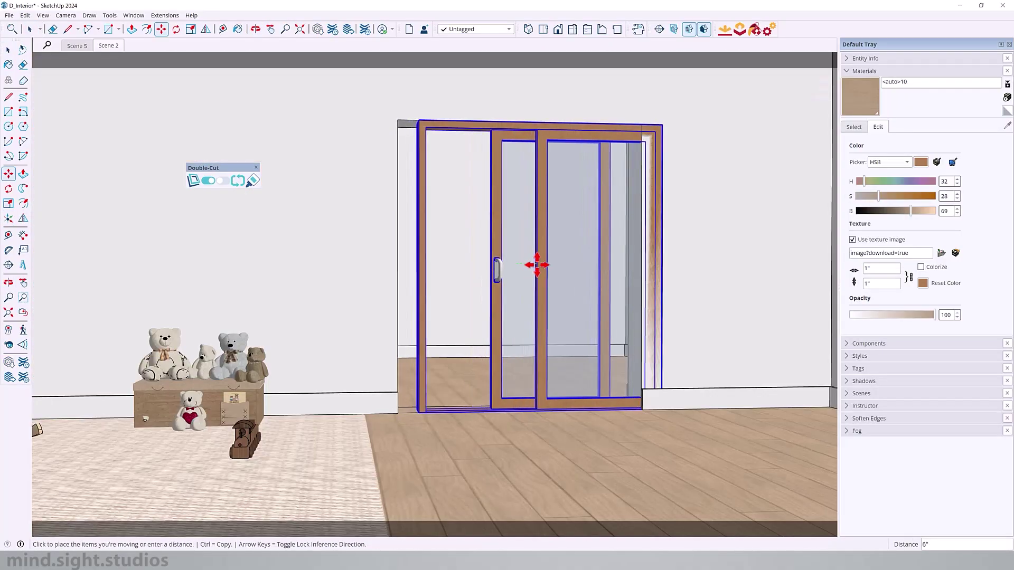
left_click(537, 265)
mouse_move(636, 281)
middle_mouse_down()
mouse_move(478, 287)
mouse_move(638, 283)
middle_mouse_up()
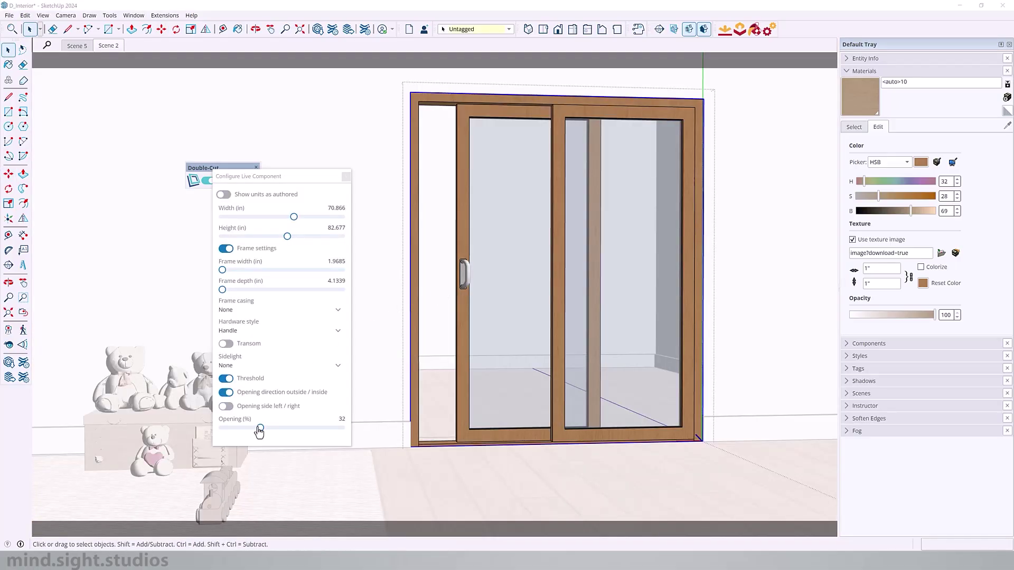
Step: Slide the door panel to 66% open and close its configuration settings
left_click_drag(259, 429, 300, 428)
left_click(230, 394)
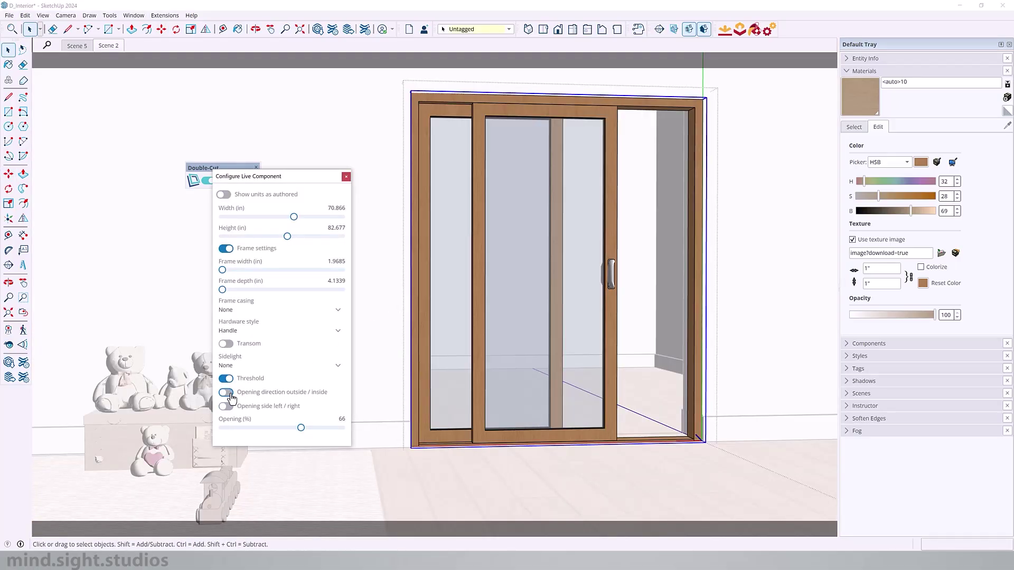
left_click(229, 394)
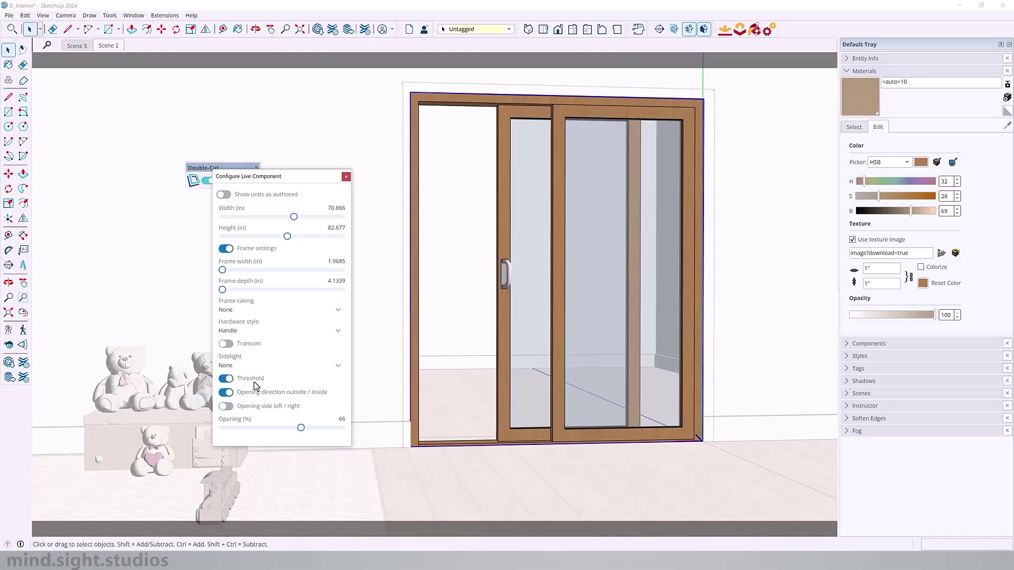
left_click(346, 178)
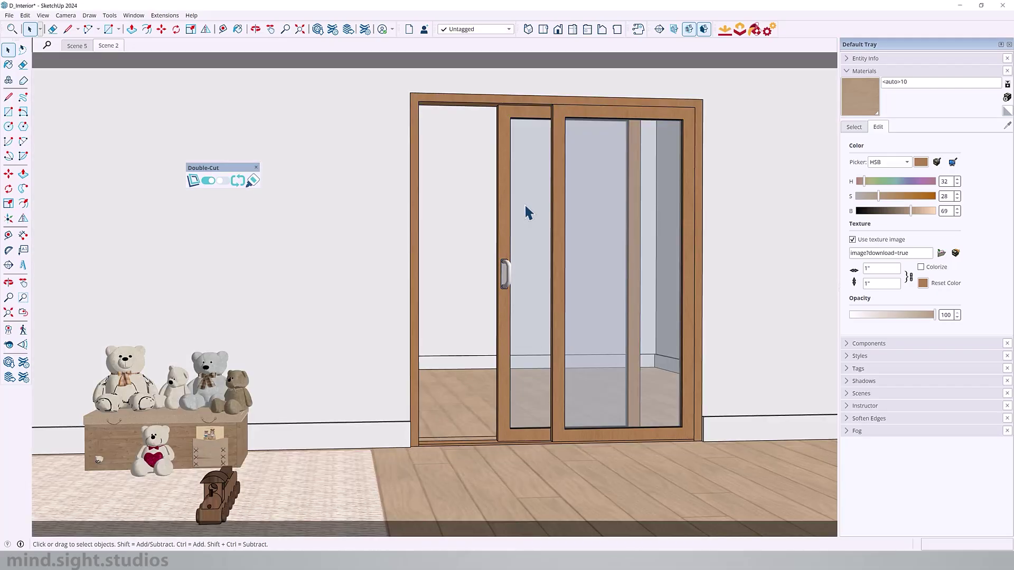
scroll(527, 210, "down", 3)
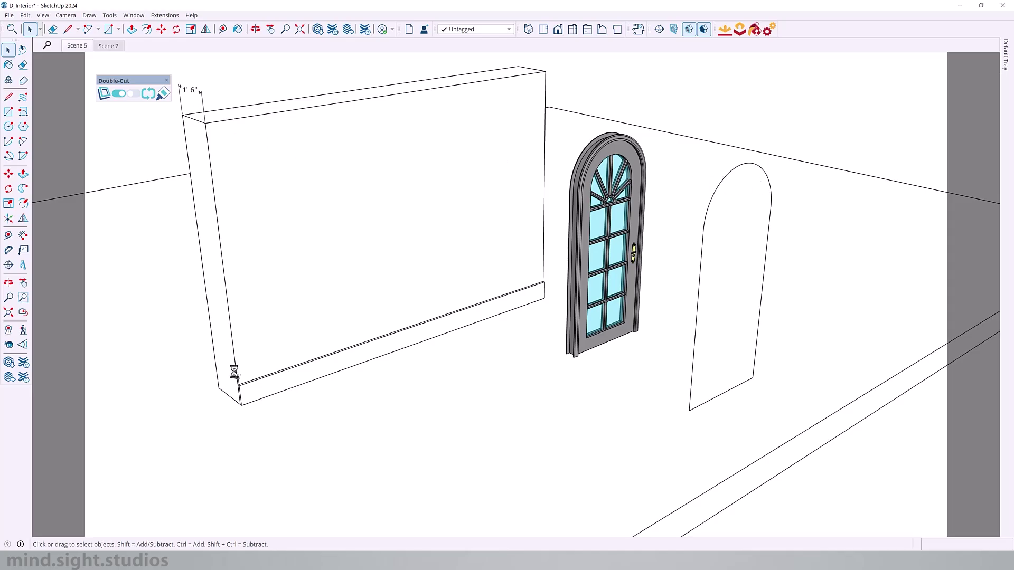
Step: Move the arched outline over the arched door
left_click(602, 213)
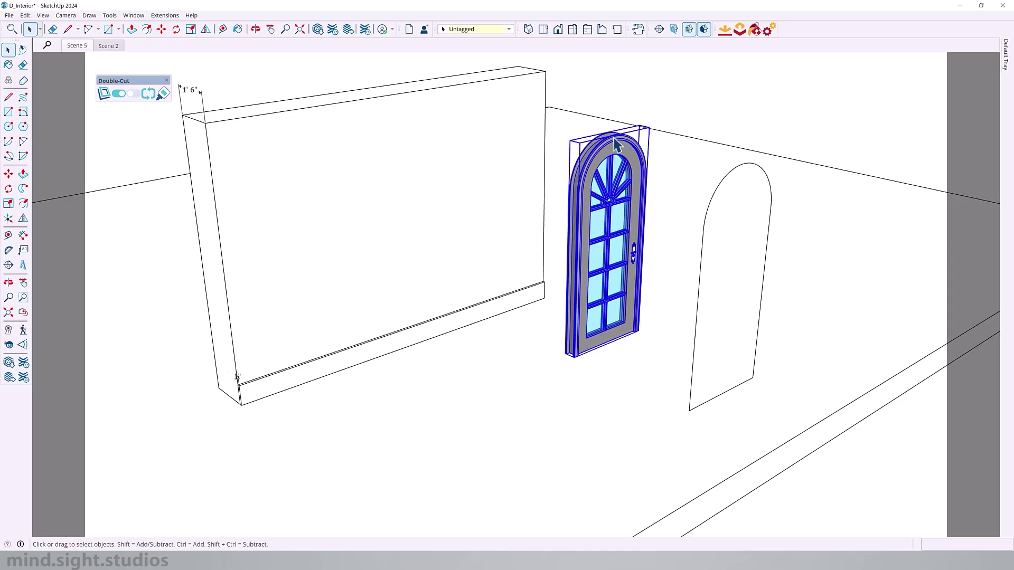
left_click(731, 173)
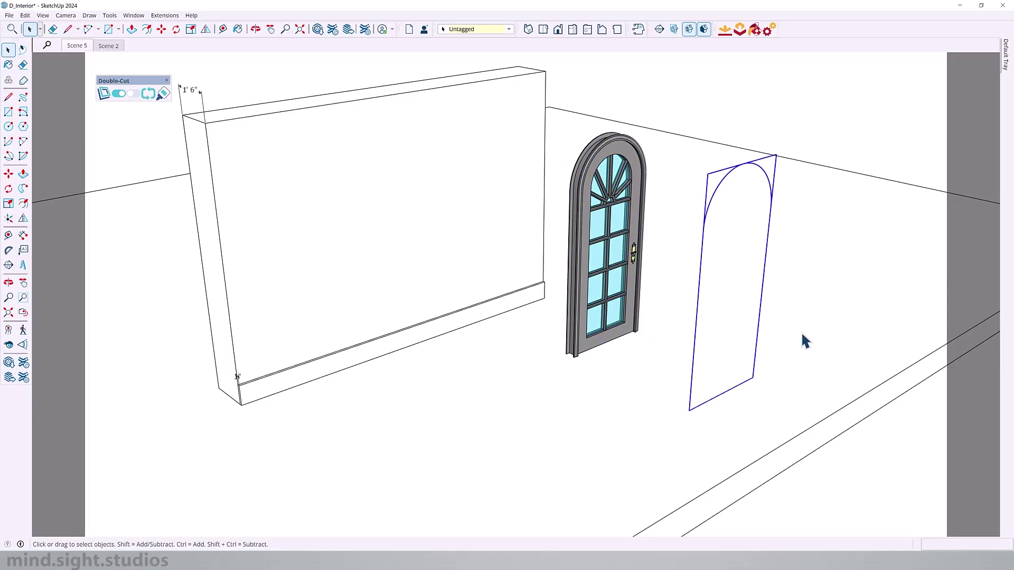
key("m")
left_click(723, 394)
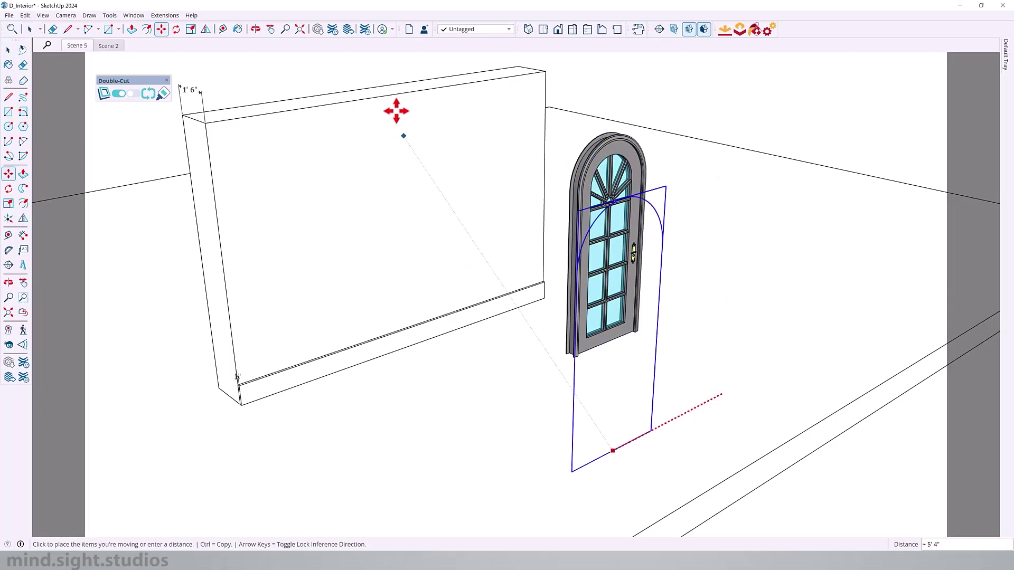
left_click(405, 93)
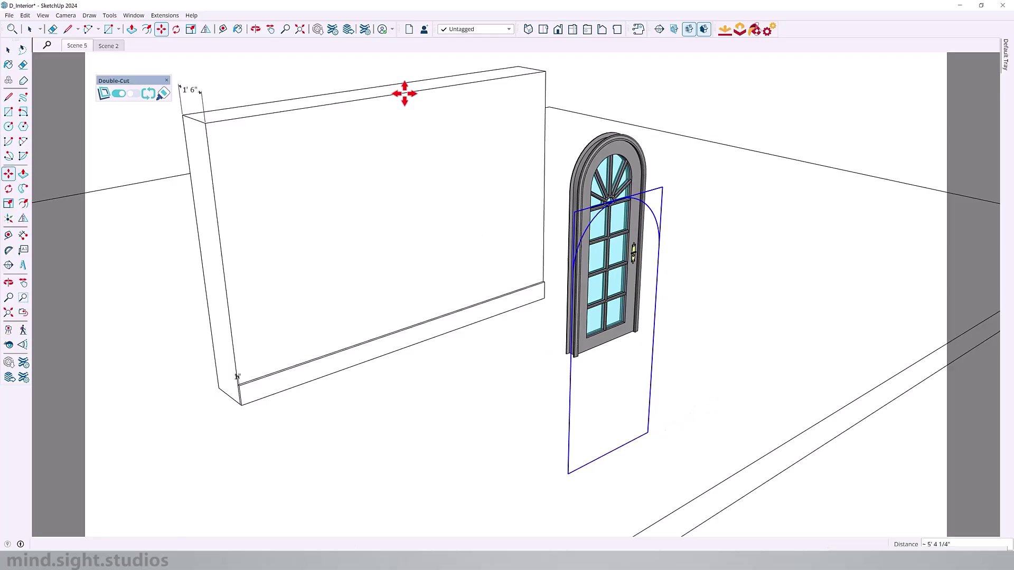
middle_click_drag(656, 219, 754, 204)
Step: Make the outline a component named 'Door opening', gluing to Any with Cut opening on
key("g")
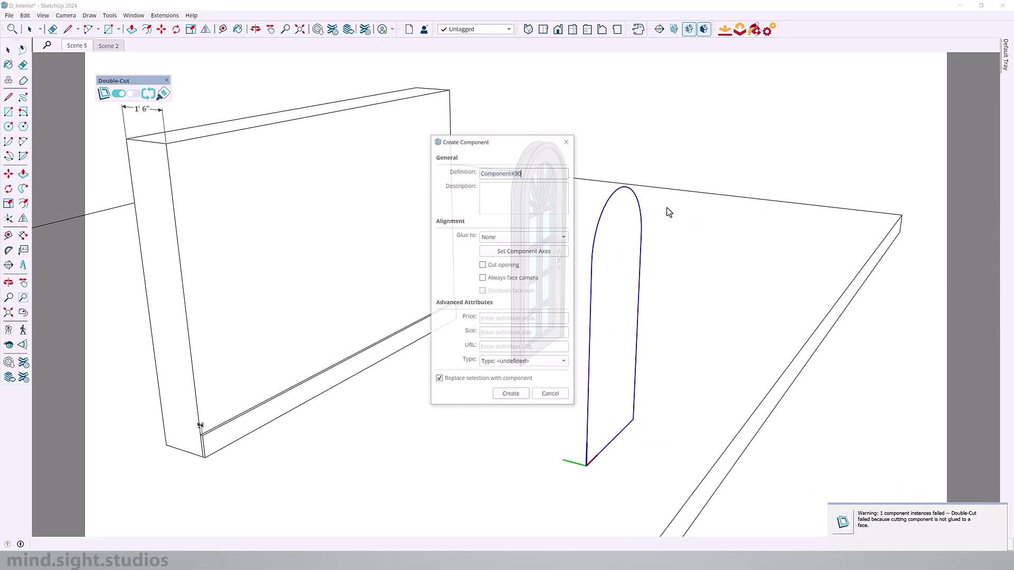
type("Door opening")
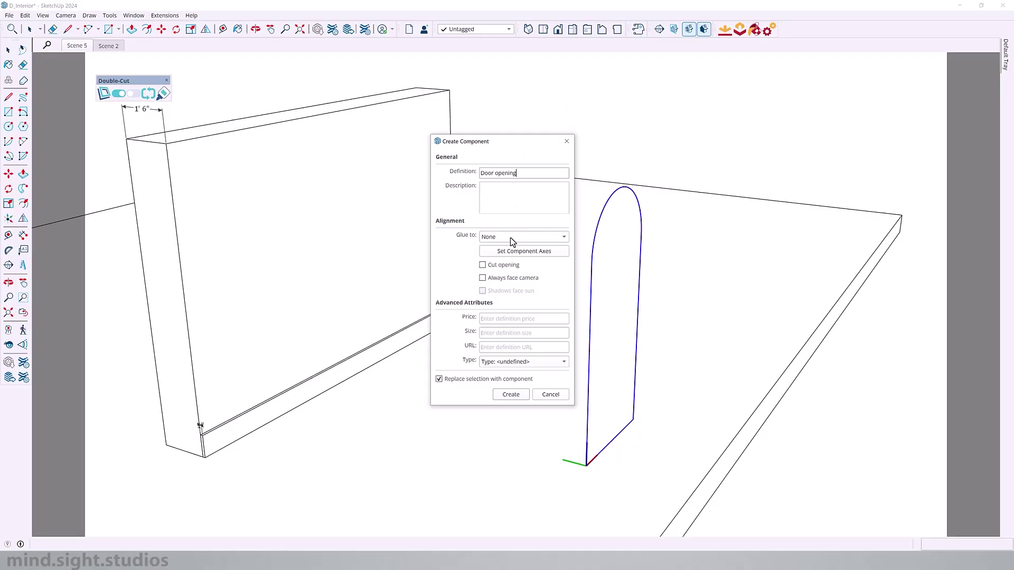
left_click(510, 237)
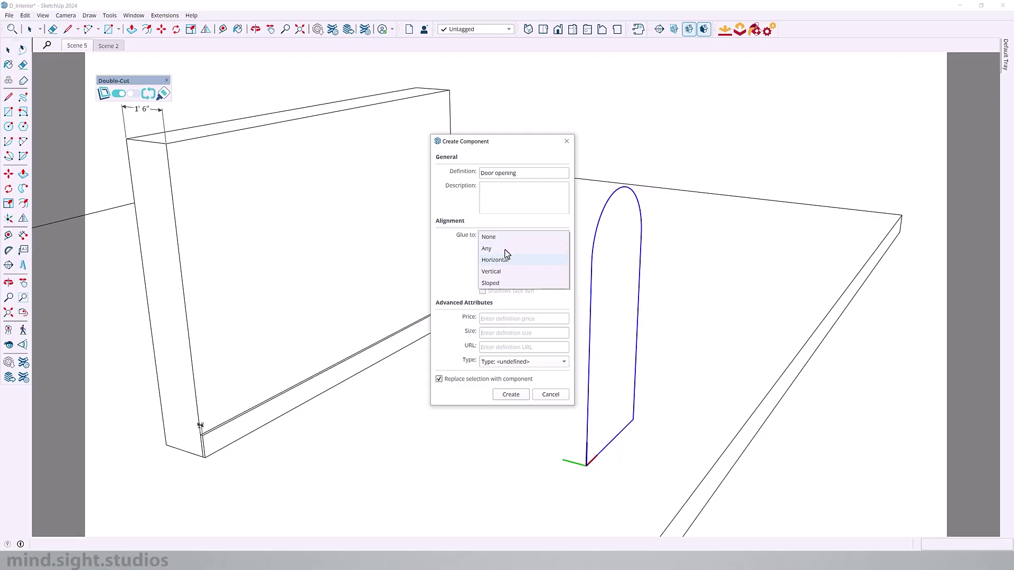
left_click(507, 249)
left_click(482, 264)
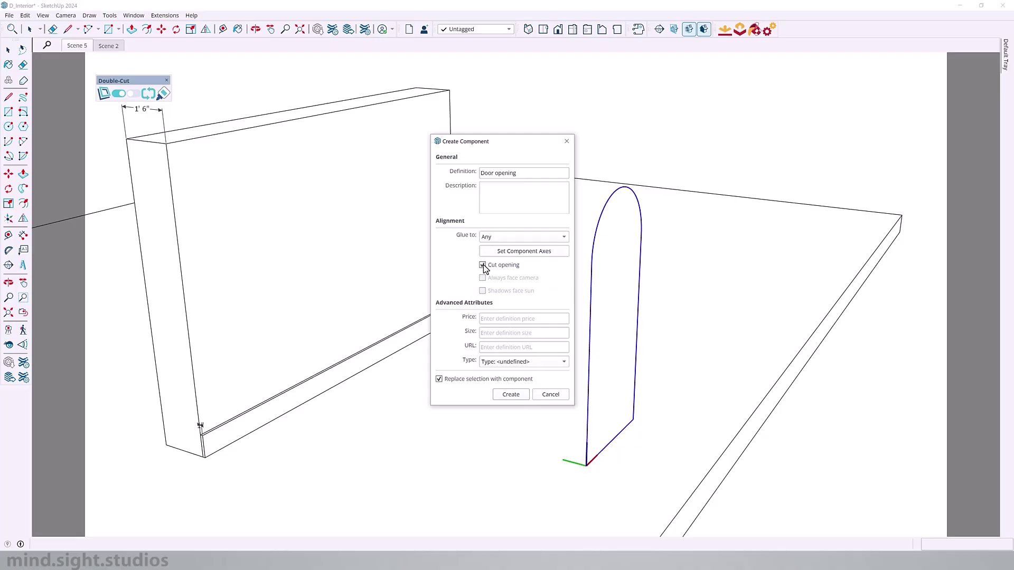
Step: Place the component axes at the floor corner and create the Door opening component
left_click(516, 251)
scroll(569, 507, "up", 3)
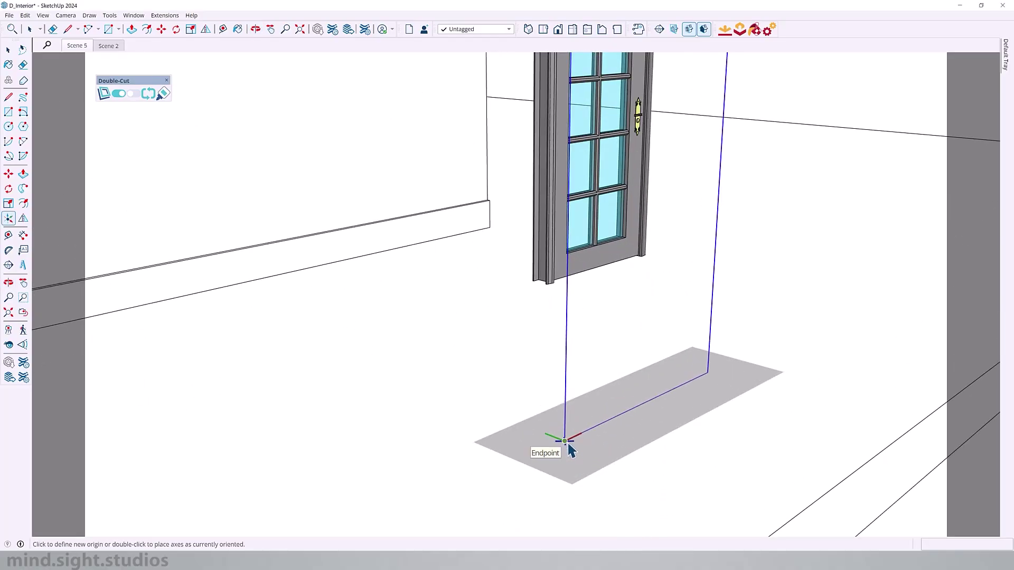
left_click(565, 441)
left_click(598, 426)
left_click(569, 383)
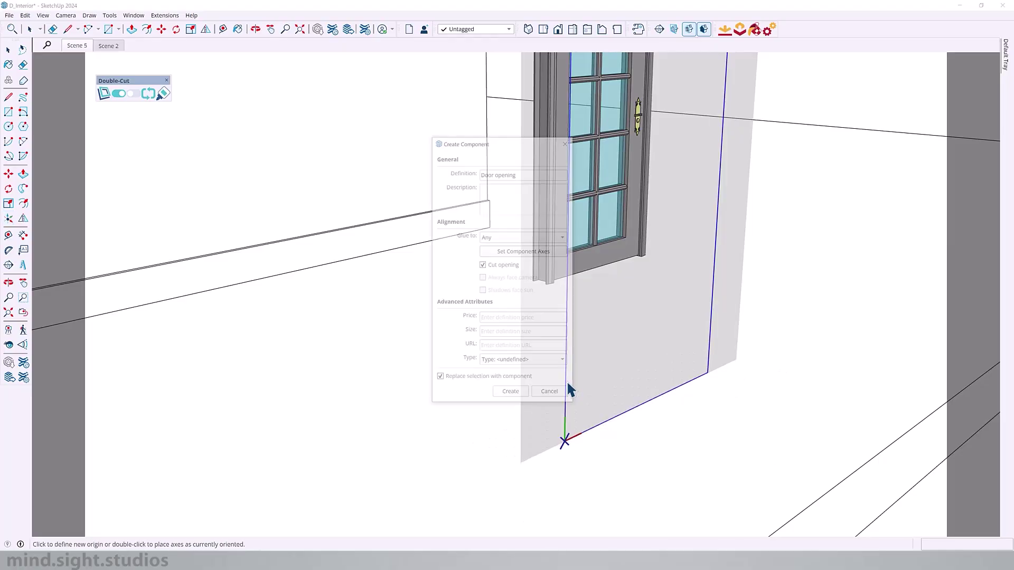
left_click(512, 395)
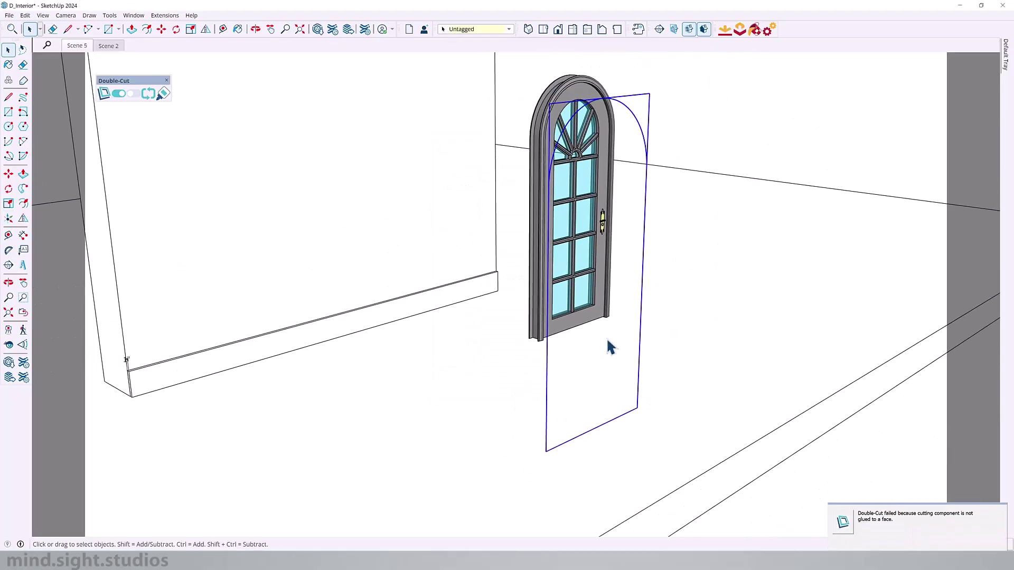
scroll(606, 338, "down", 3)
middle_click_drag(606, 338, 528, 367)
scroll(491, 311, "up", 1)
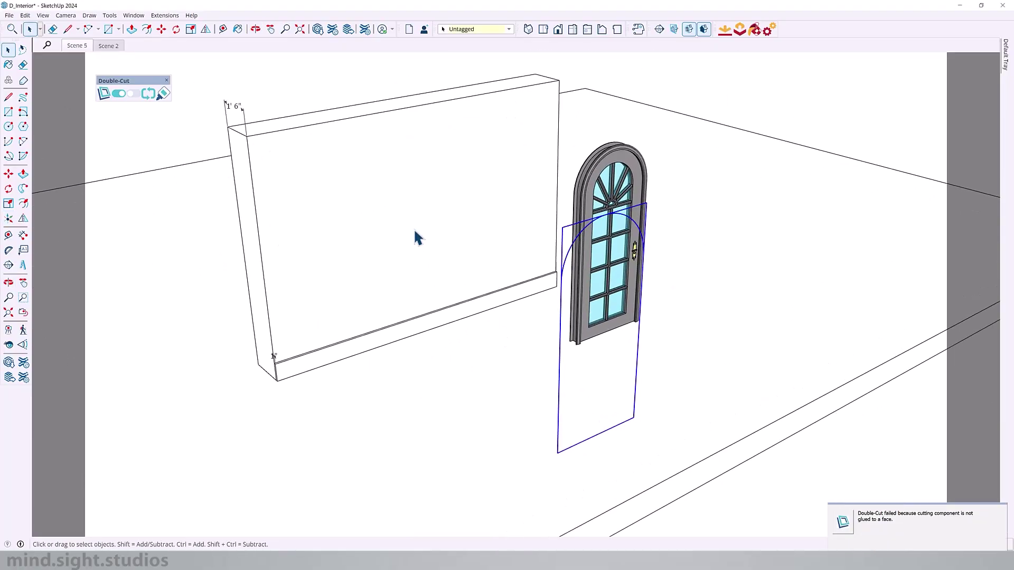
Step: Move the Door opening outline onto the wall so it cuts an arch
left_click(413, 268)
left_click(404, 324)
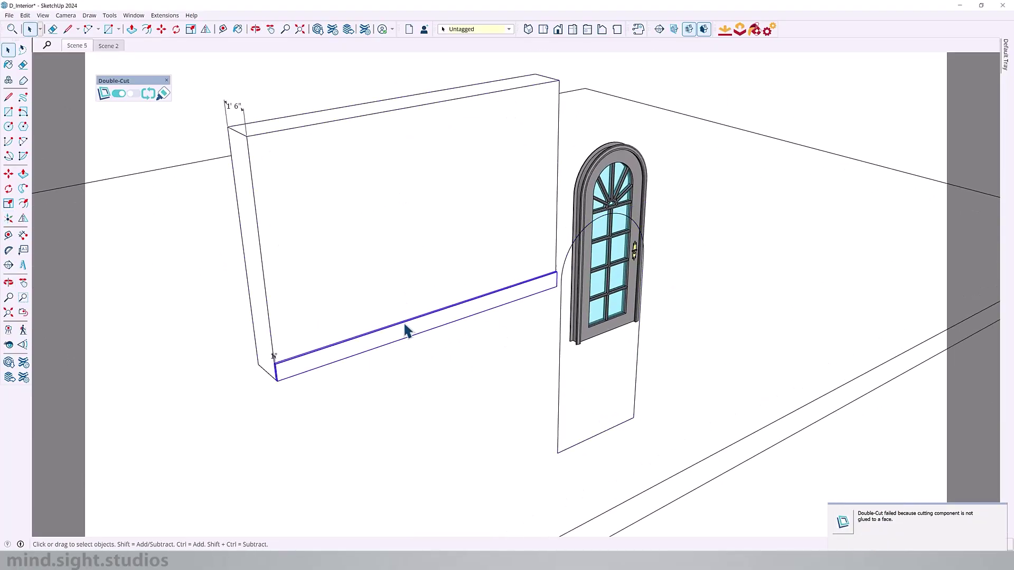
left_click(555, 406)
key("m")
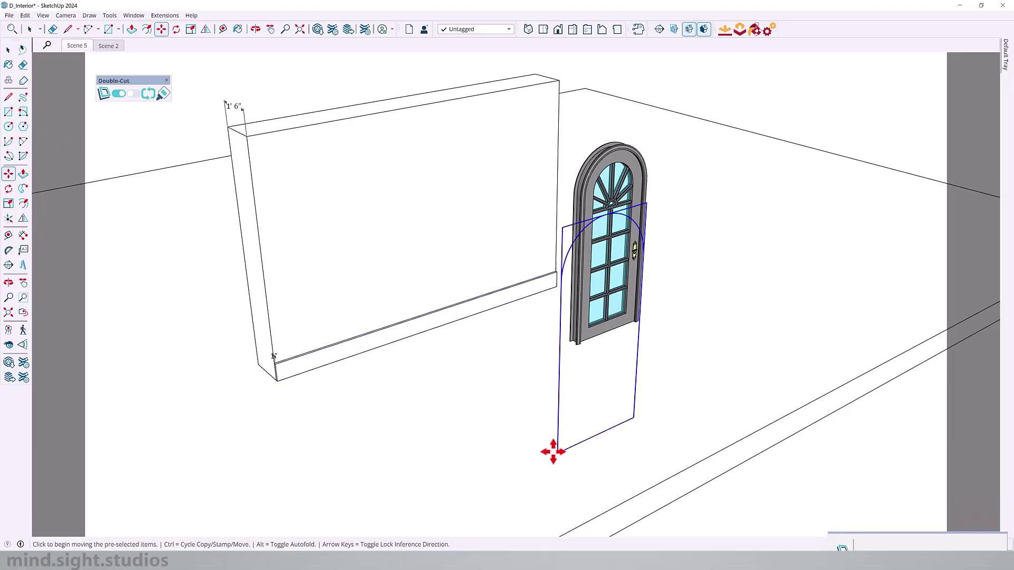
left_click(557, 452)
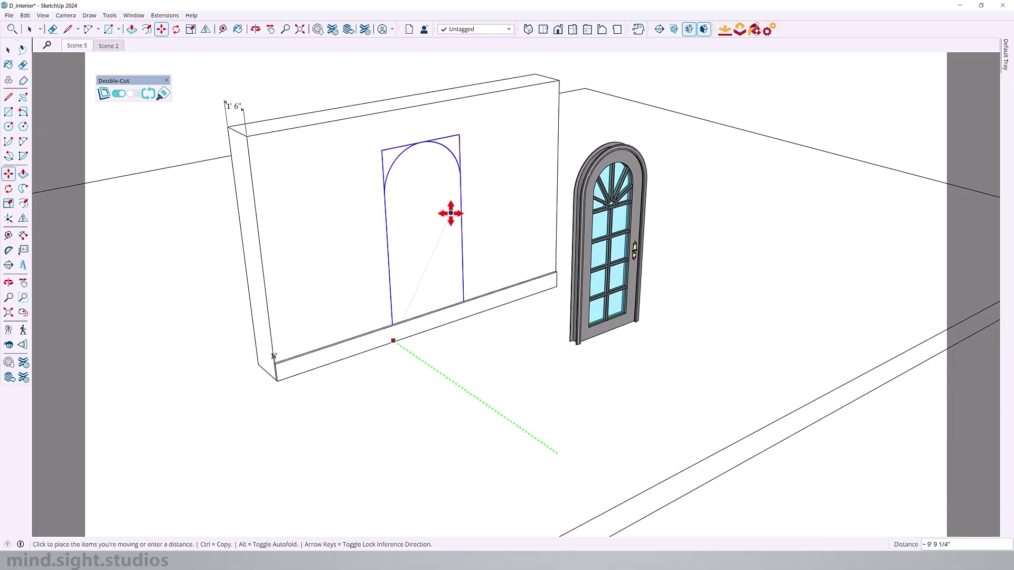
left_click(450, 211)
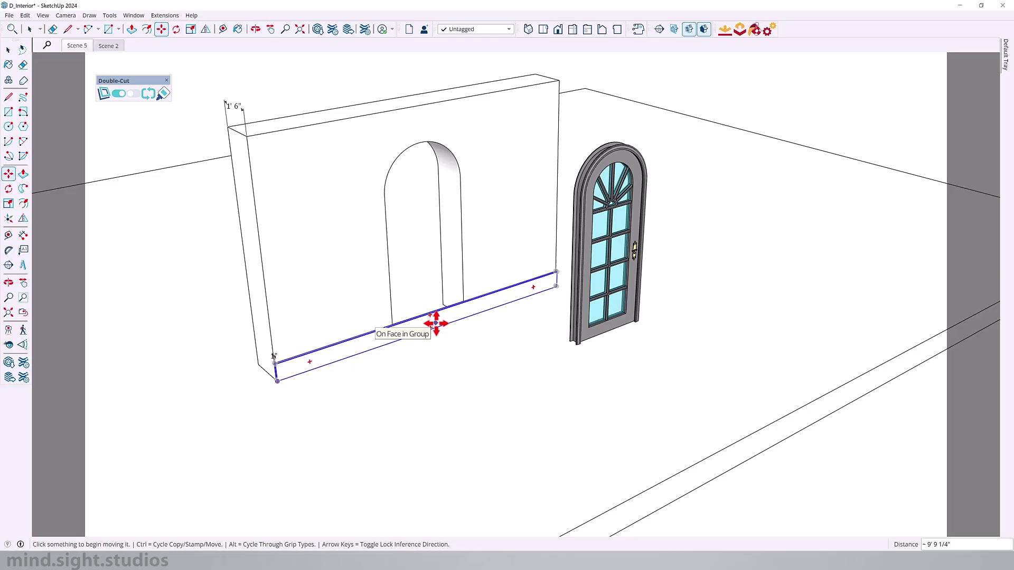
key("space")
Step: Delete the baseboard and refresh the Double-Cut openings, confirming the prompt
left_click(458, 320)
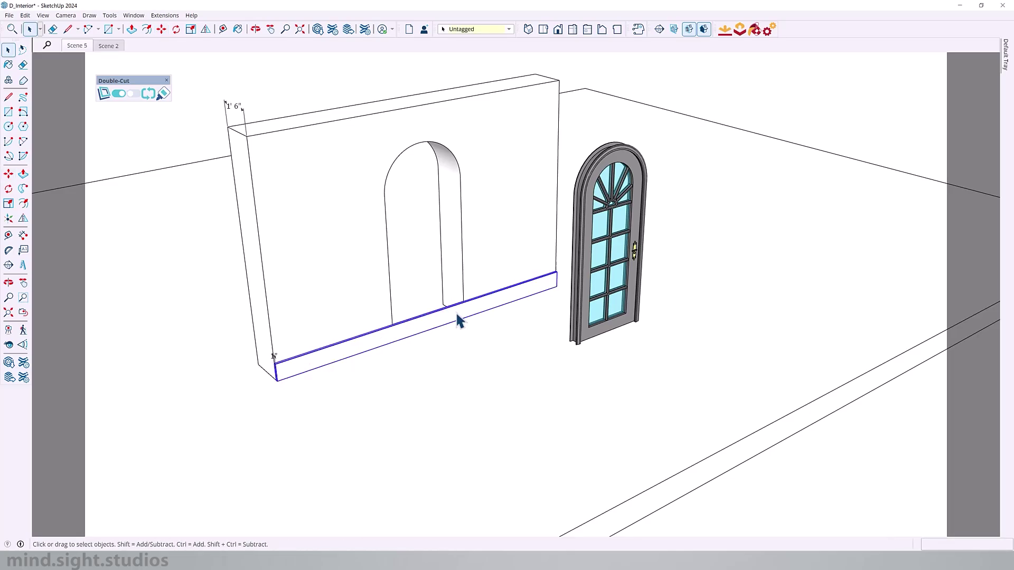
key("Delete")
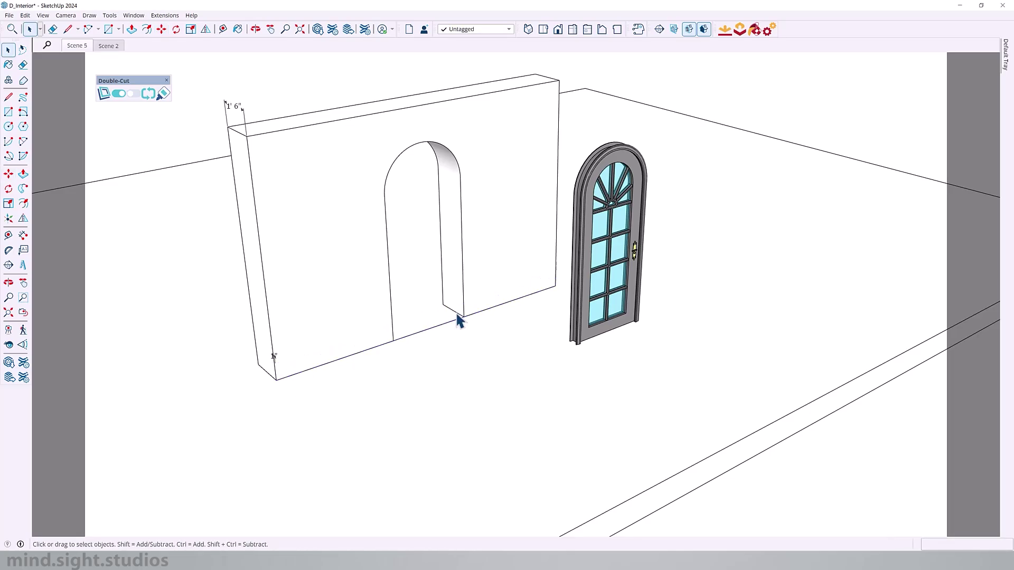
double_click(486, 275)
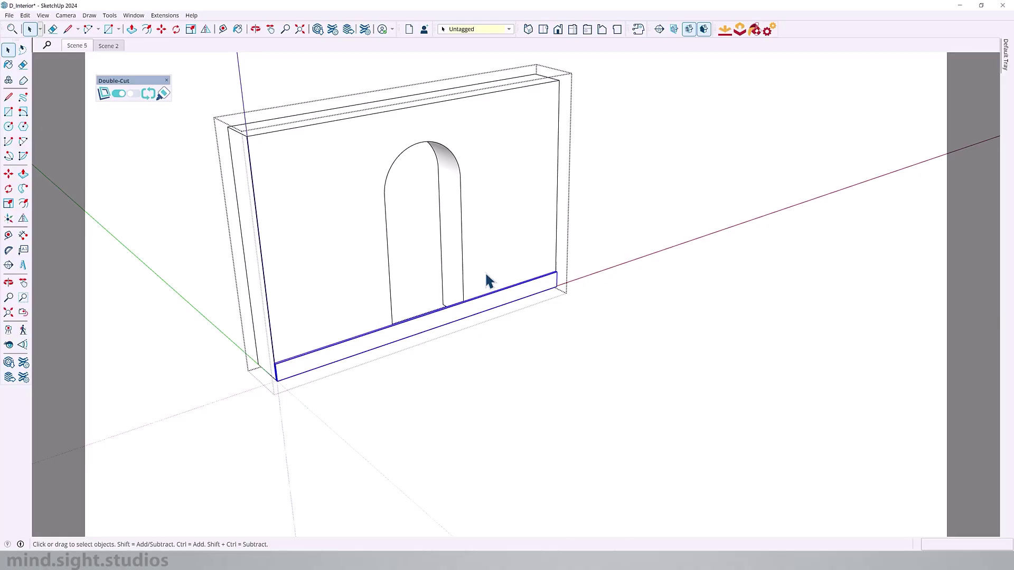
left_click(560, 239)
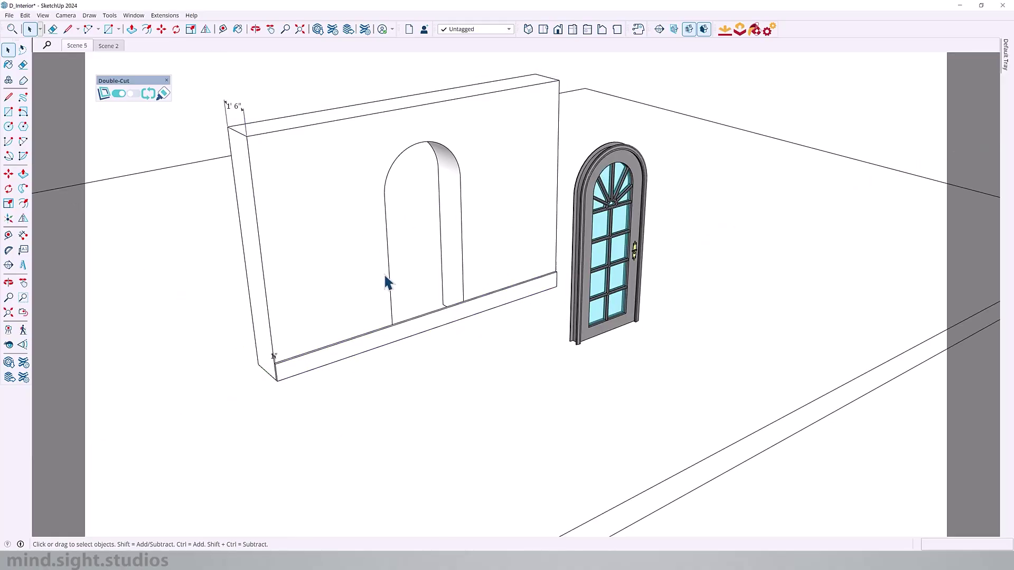
left_click(150, 95)
left_click(562, 293)
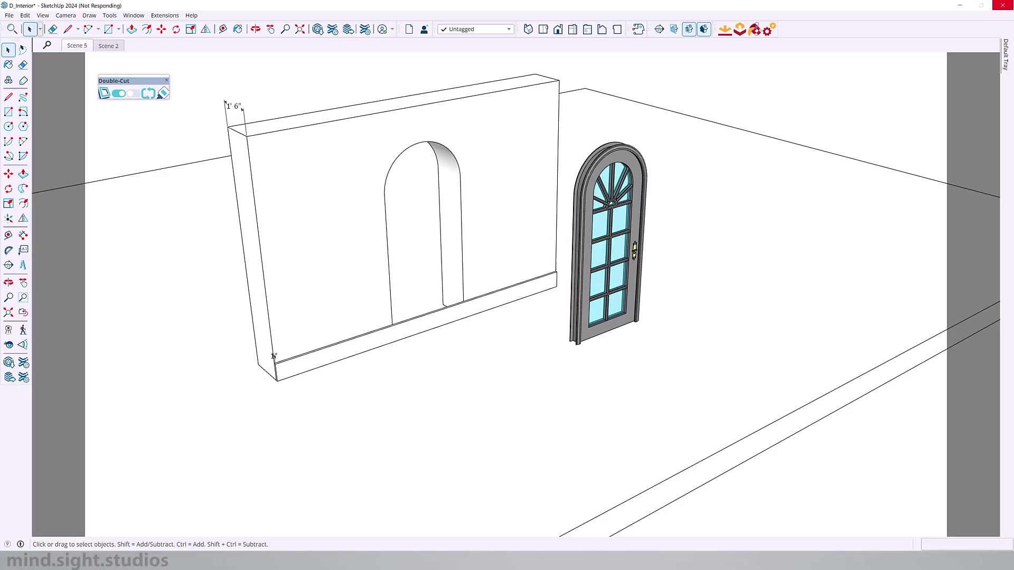
Step: Set Double-Cut's maximum cut depth to 2'
left_click(380, 78)
scroll(327, 322, "up", 1)
mouse_move(275, 116)
middle_mouse_down()
mouse_move(288, 101)
mouse_move(412, 151)
mouse_move(347, 126)
middle_mouse_up()
scroll(412, 150, "up", 1)
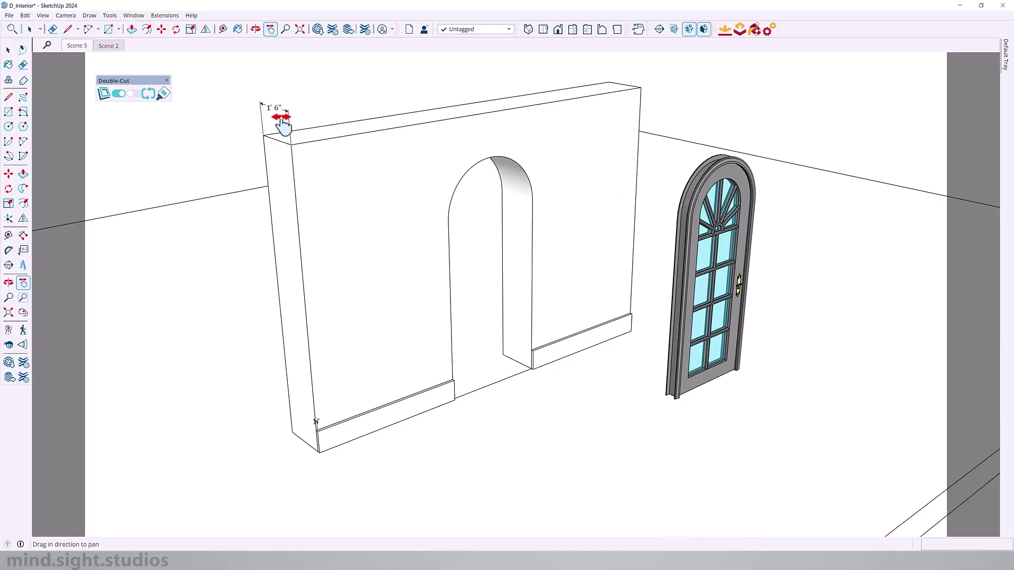
left_click(165, 15)
mouse_move(252, 181)
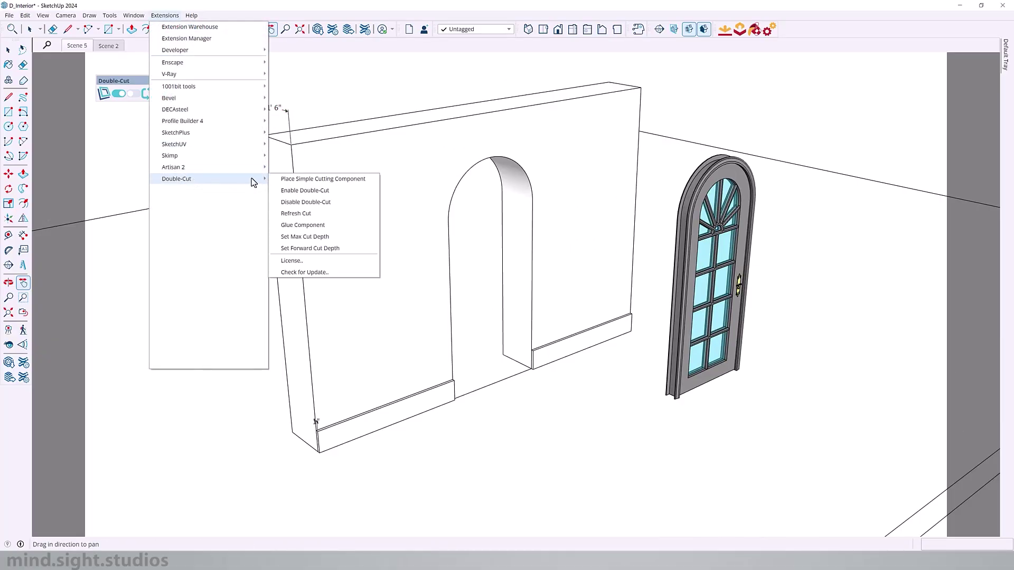
left_click(329, 238)
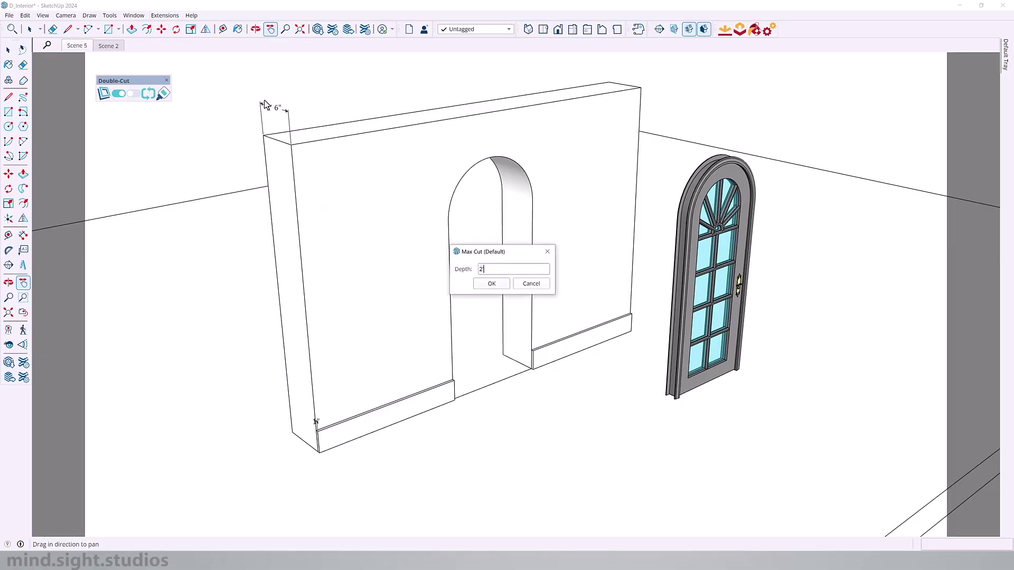
left_click(492, 285)
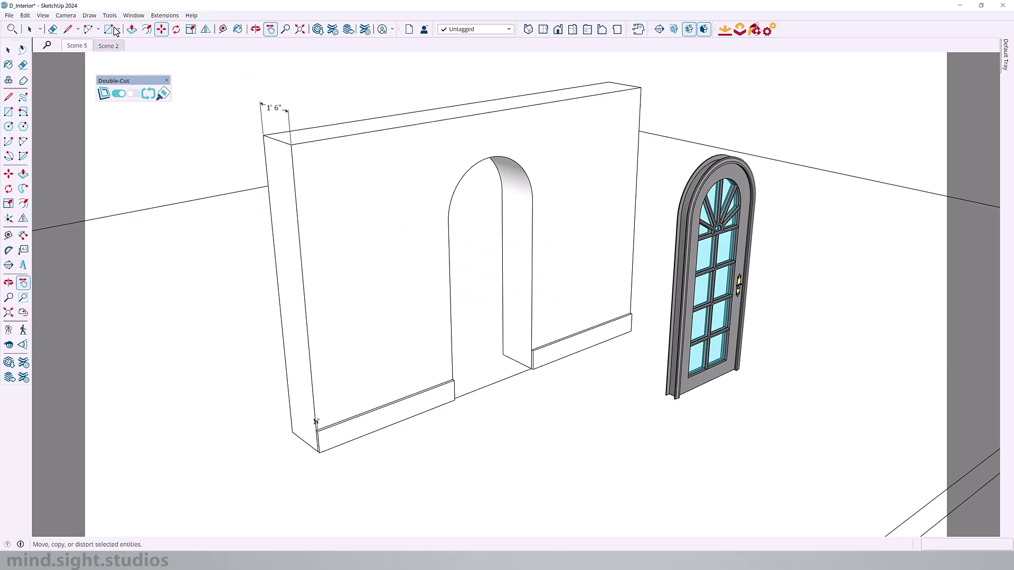
Step: Set Double-Cut's forward cut depth to 2'
left_click(164, 15)
mouse_move(211, 181)
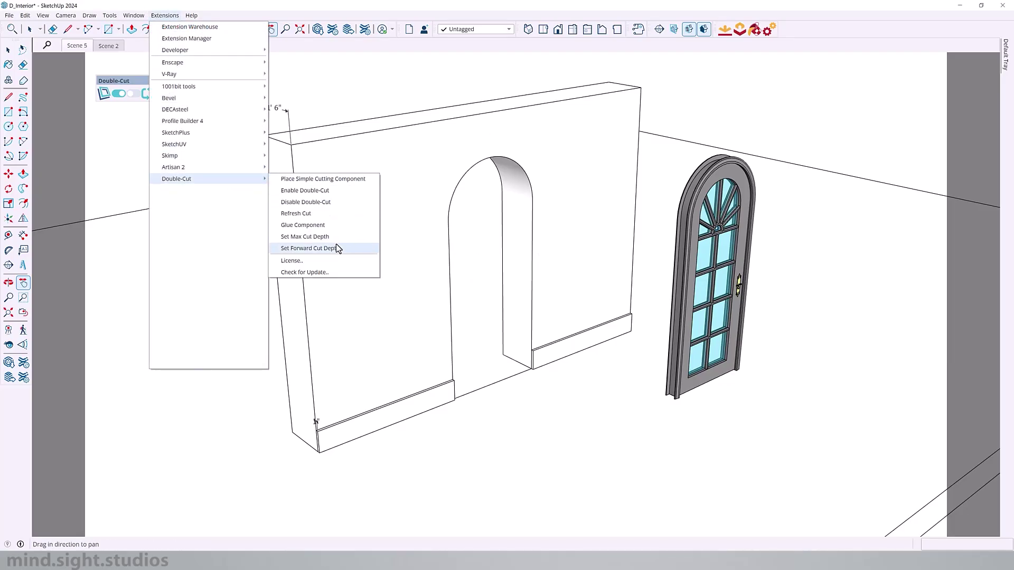
left_click(335, 247)
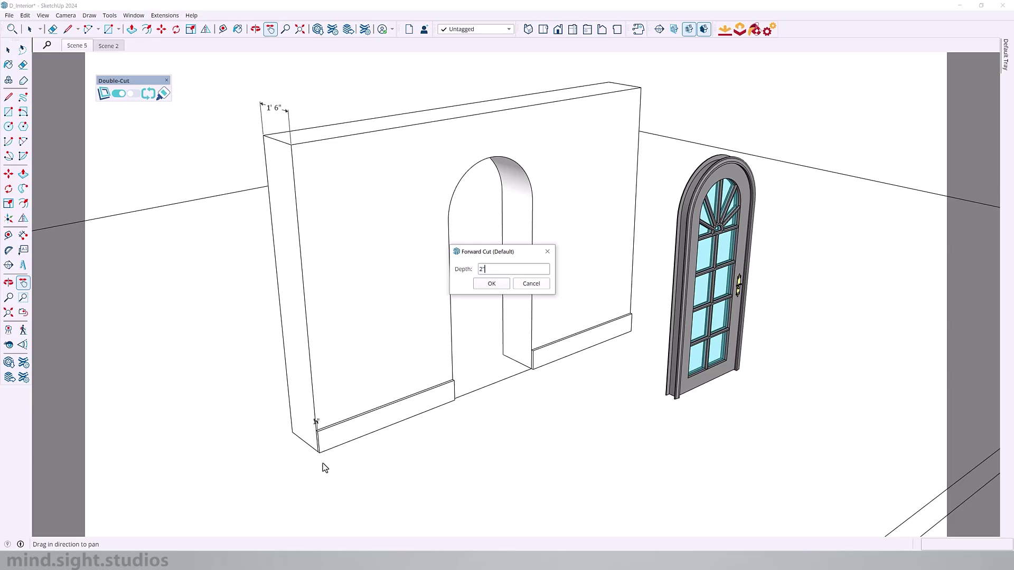
left_click(492, 284)
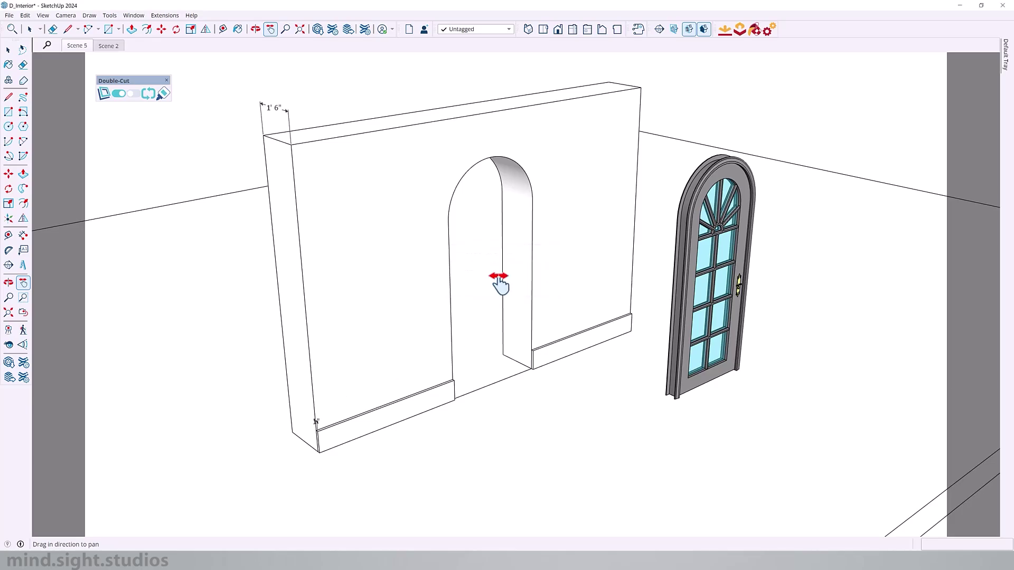
Step: Move the arched glass door toward the arched opening in the wall
key("space")
left_click(691, 391)
scroll(691, 391, "up", 3)
key("m")
left_click(581, 432)
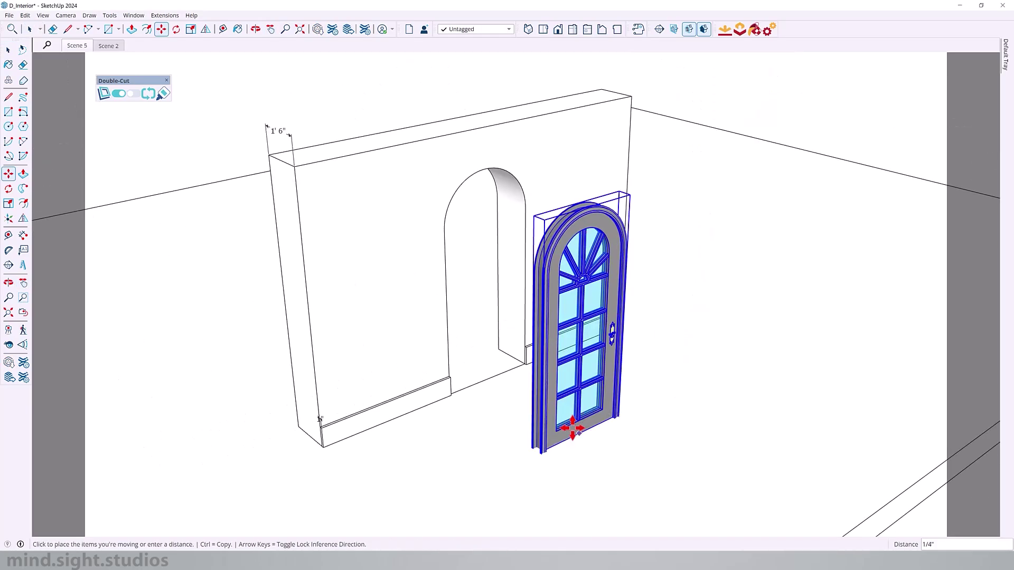
left_click(604, 257)
middle_click_drag(563, 425, 528, 380)
Step: Reselect the door and adjust it until it sits within the arched opening
key("space")
left_click_drag(344, 86, 589, 461)
middle_click_drag(554, 337, 511, 323)
key("m")
left_click(482, 142)
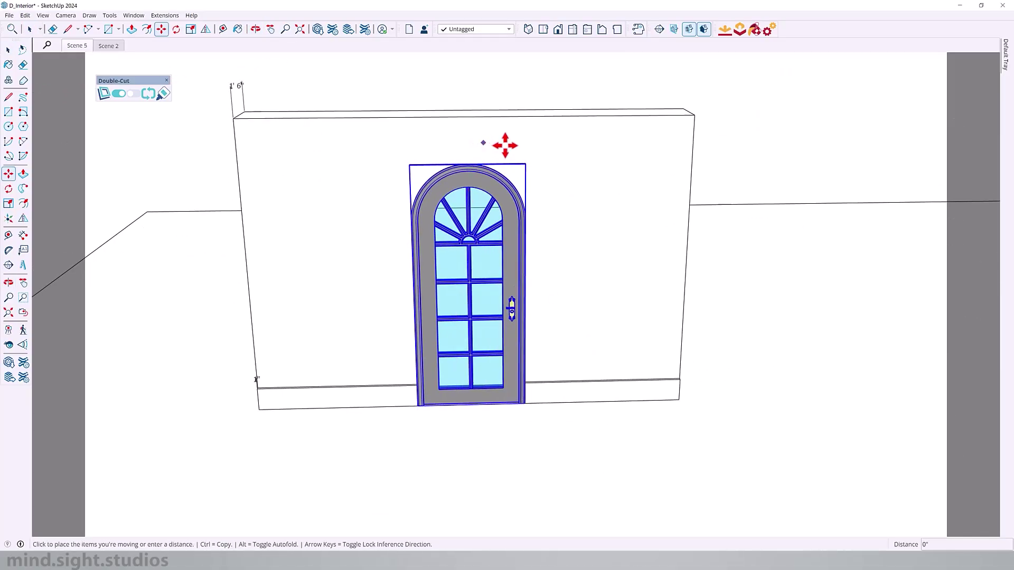
left_click(556, 144)
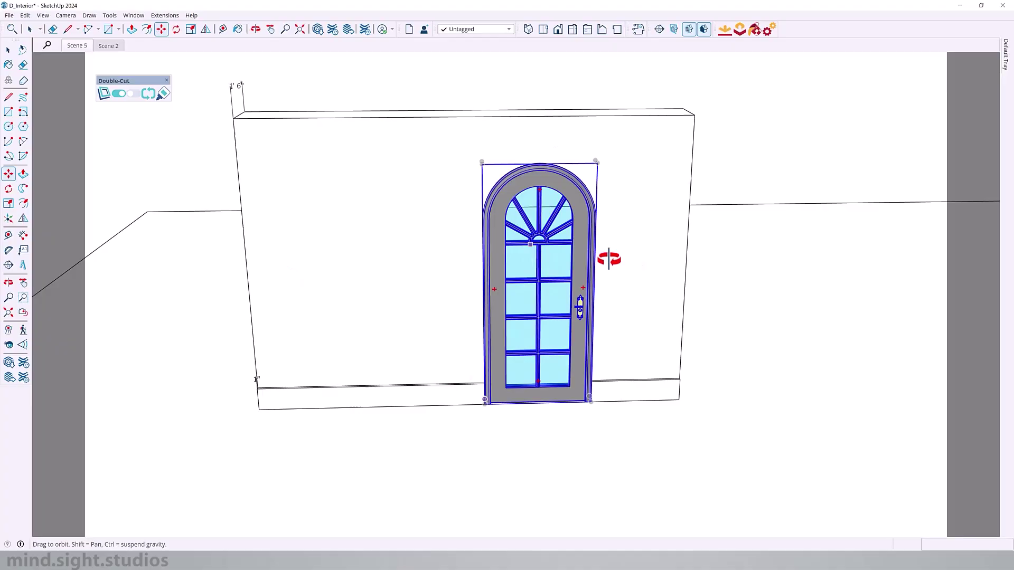
middle_click_drag(607, 259, 317, 211)
left_click(594, 422)
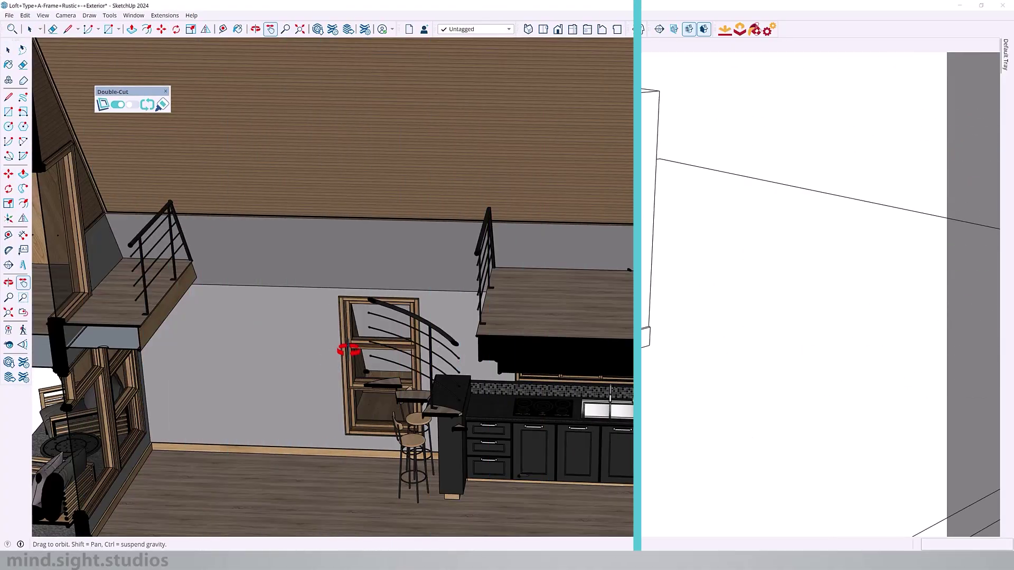
left_click_drag(351, 346, 578, 272)
middle_click_drag(578, 272, 369, 317)
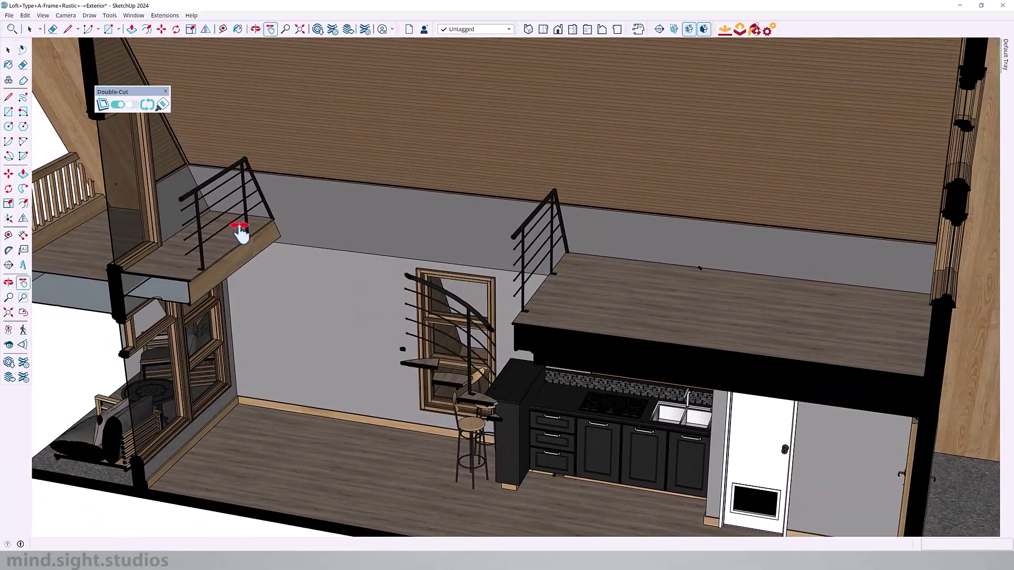
middle_click_drag(240, 232, 338, 285)
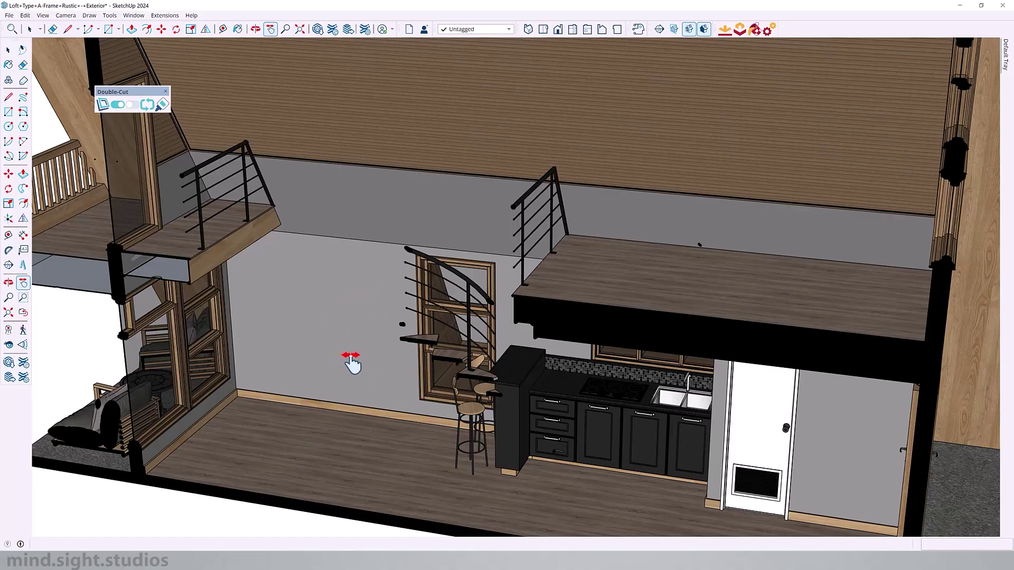
left_click_drag(351, 364, 283, 119)
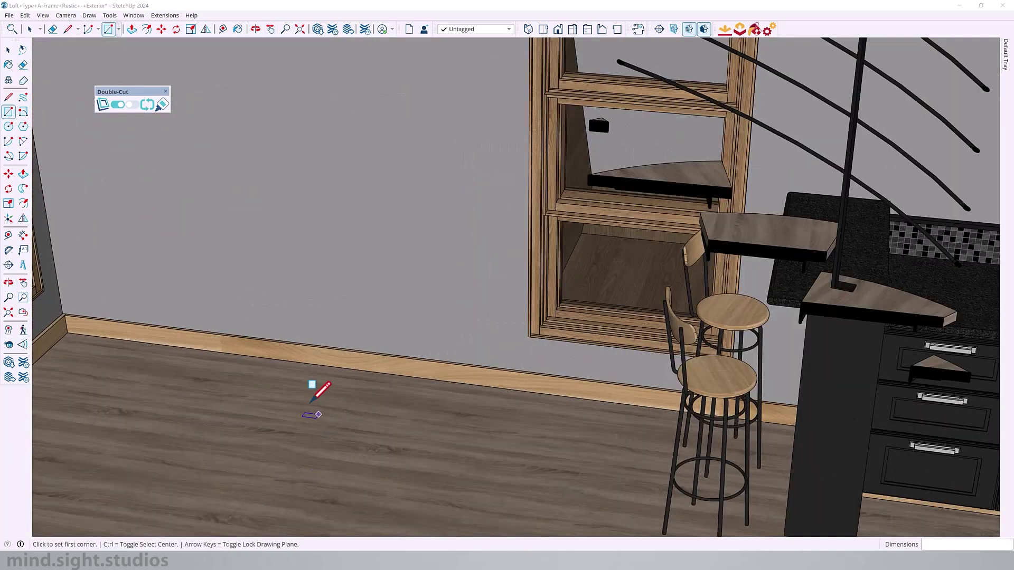
Step: Draw a 2' square on the floor by the wall and copy it upward
left_click(313, 384)
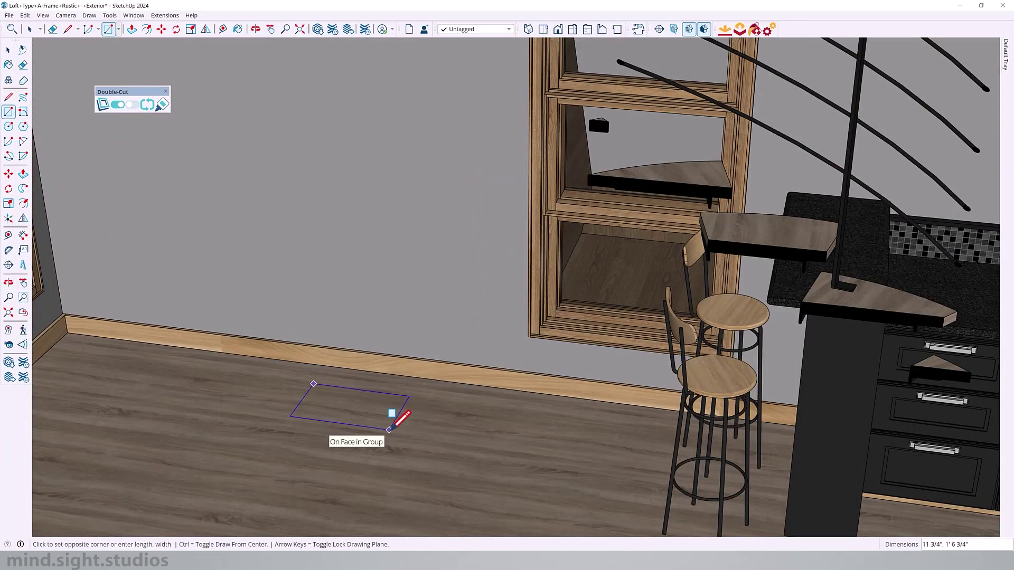
type("2',2'")
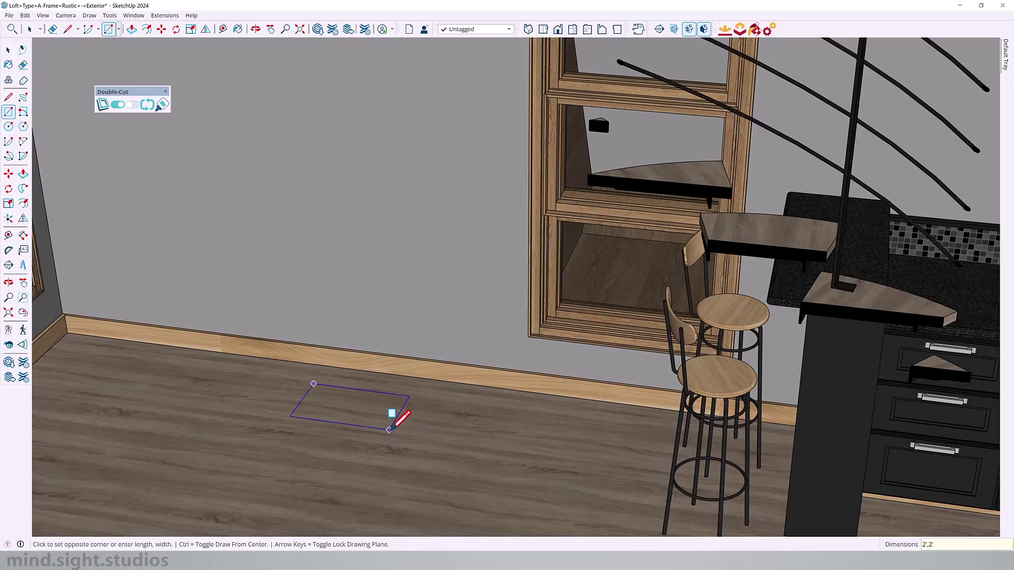
key("Return")
key("space")
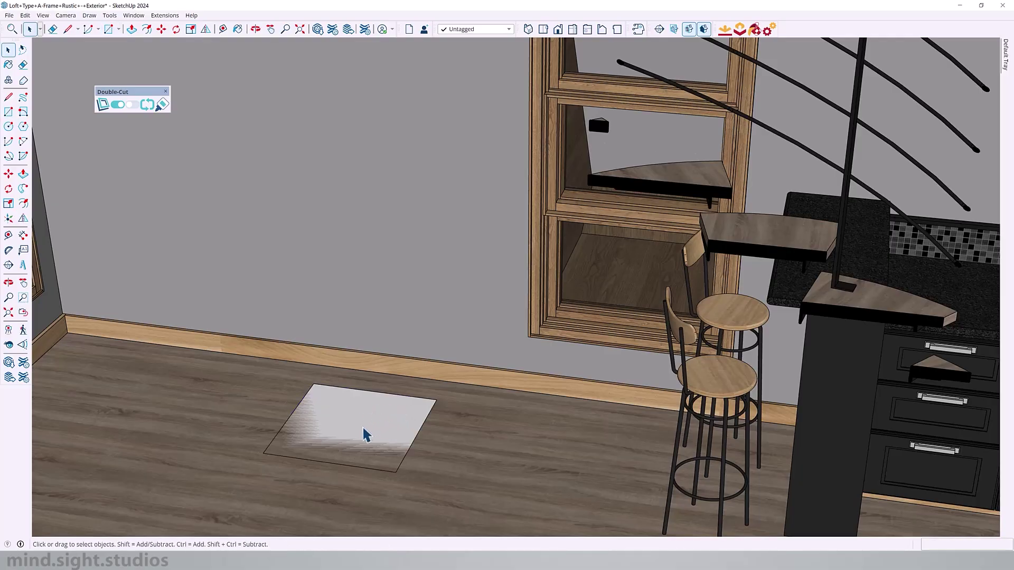
double_click(364, 430)
key("m")
middle_click_drag(364, 428, 441, 329)
left_click(441, 329)
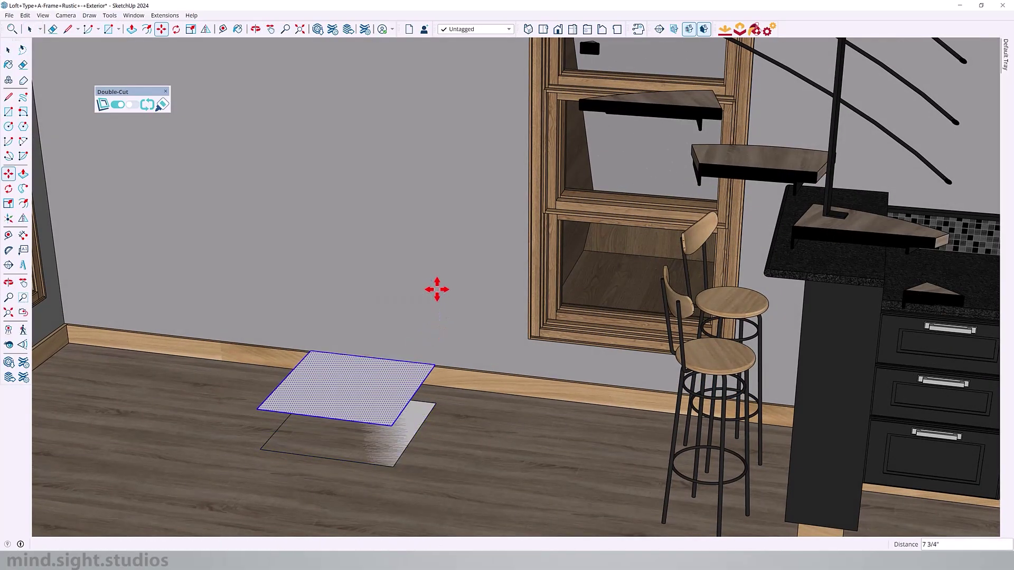
Step: Offset the raised square inward and push/pull the ring into box walls
left_click(432, 288)
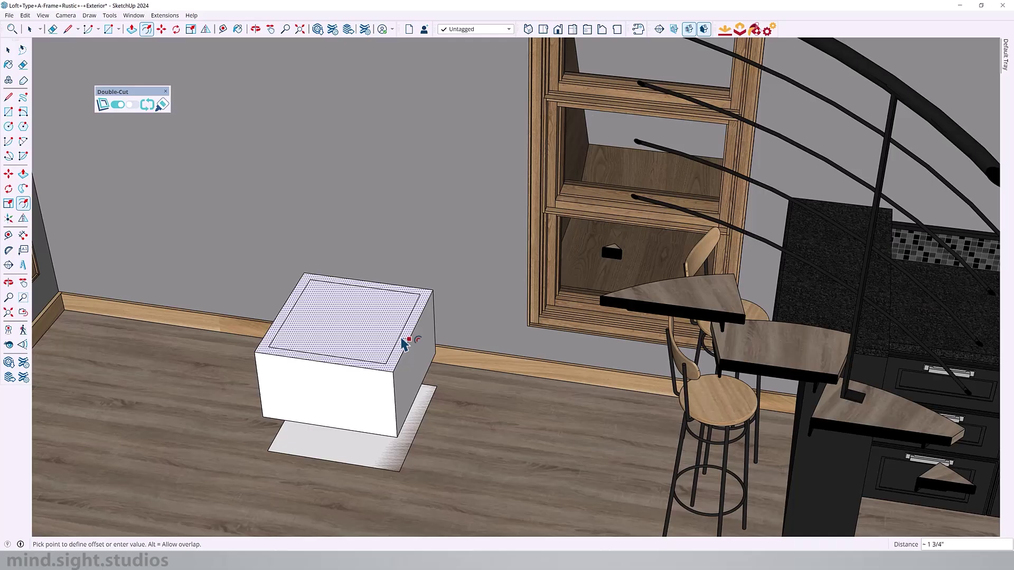
left_click(402, 340)
key("p")
left_click(381, 343)
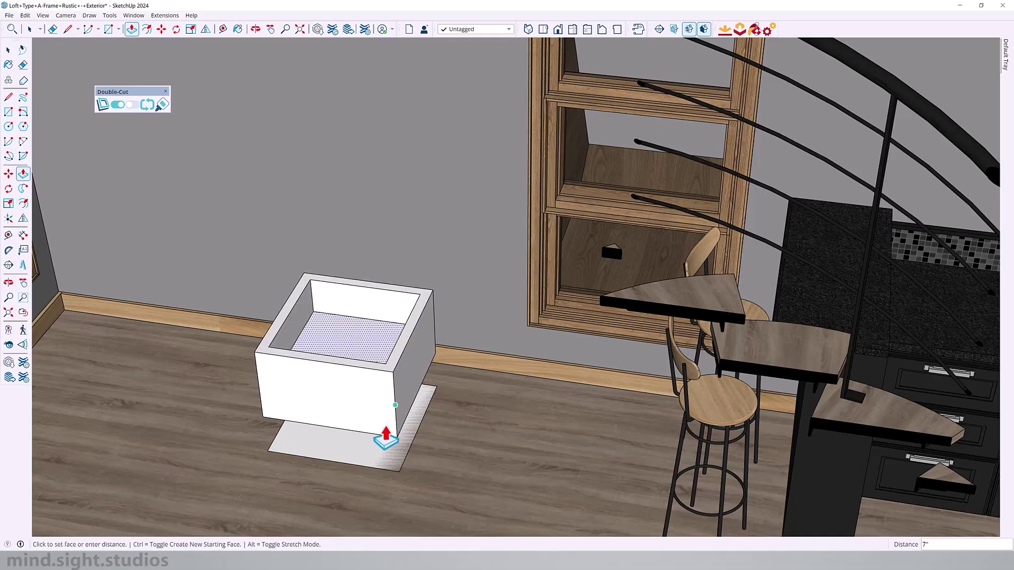
left_click(388, 436)
Step: Group the hollow box, delete the leftover floor square's face, and select the box group
key("space")
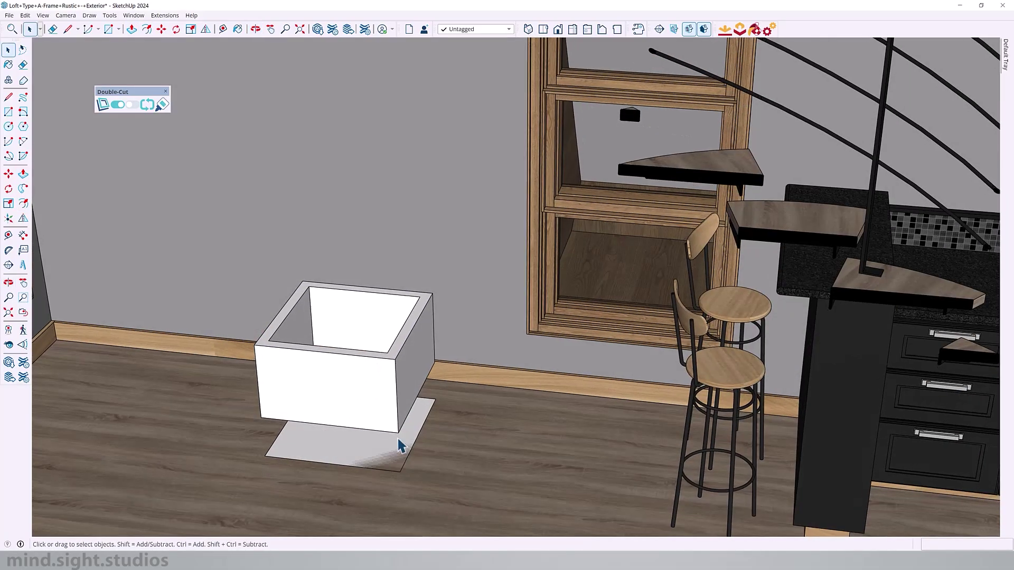
triple_click(373, 408)
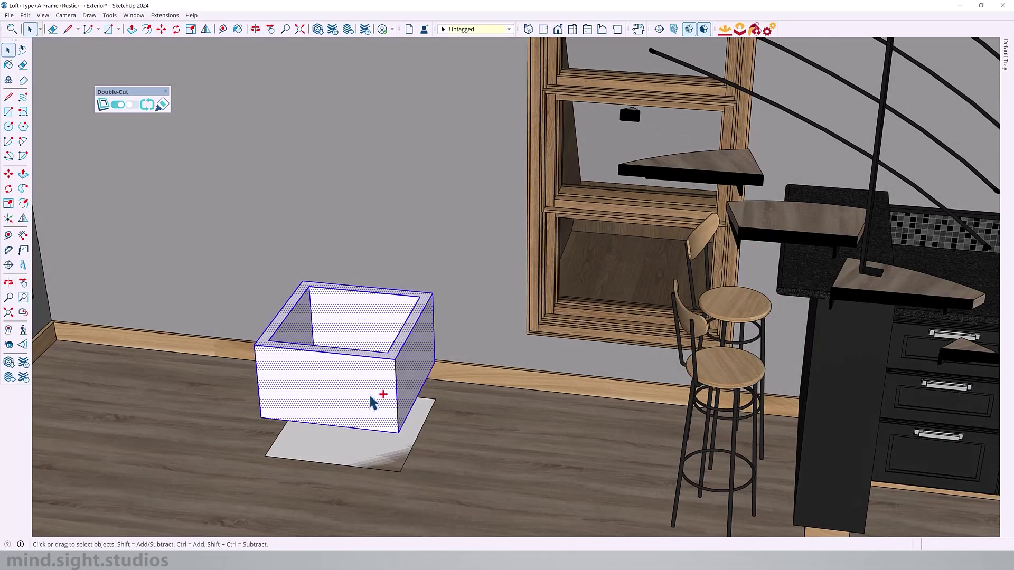
key("ctrl+g")
left_click(361, 456)
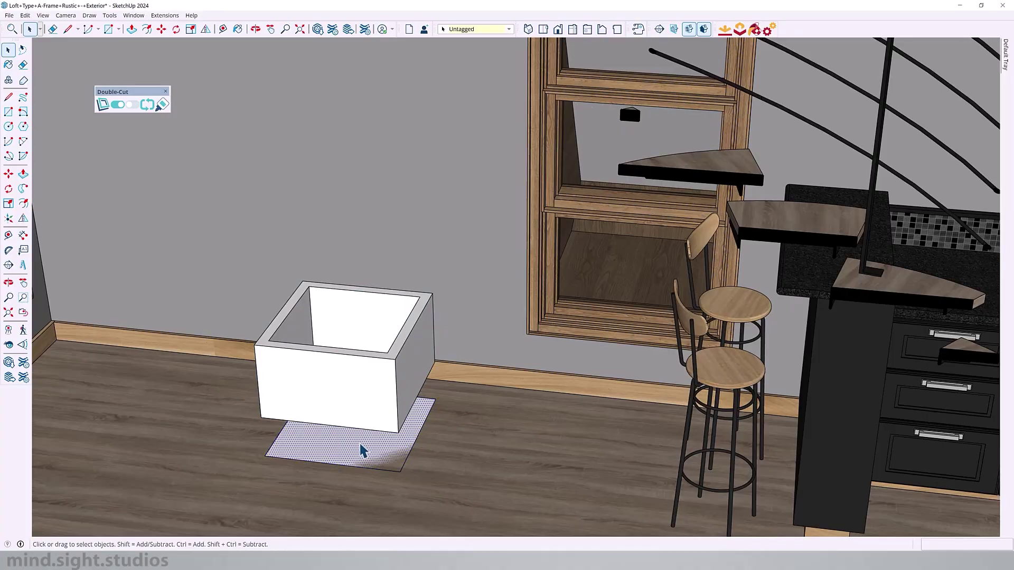
key("Delete")
key("m")
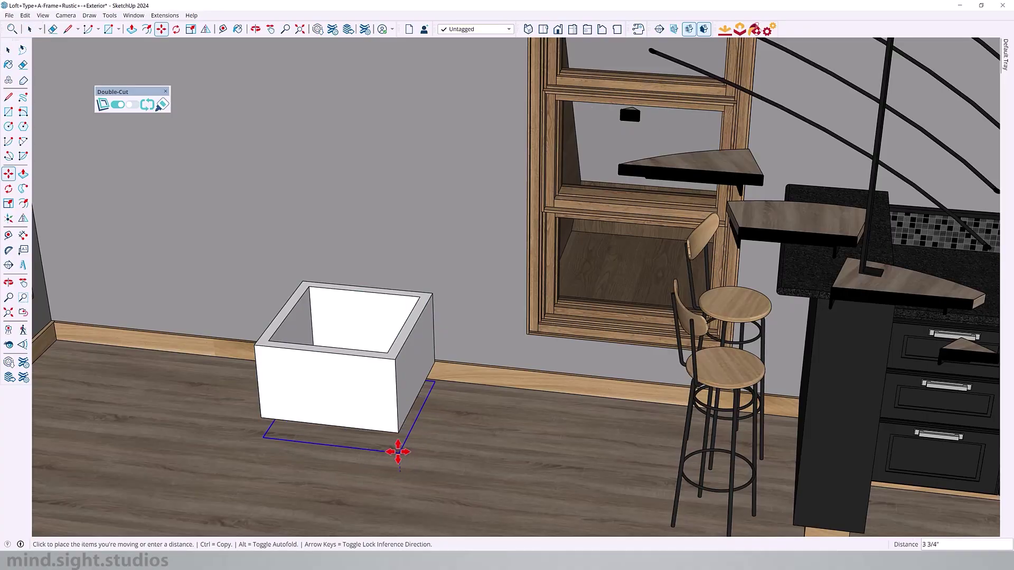
middle_click_drag(396, 395, 222, 412)
key("space")
left_click(385, 398, "shift")
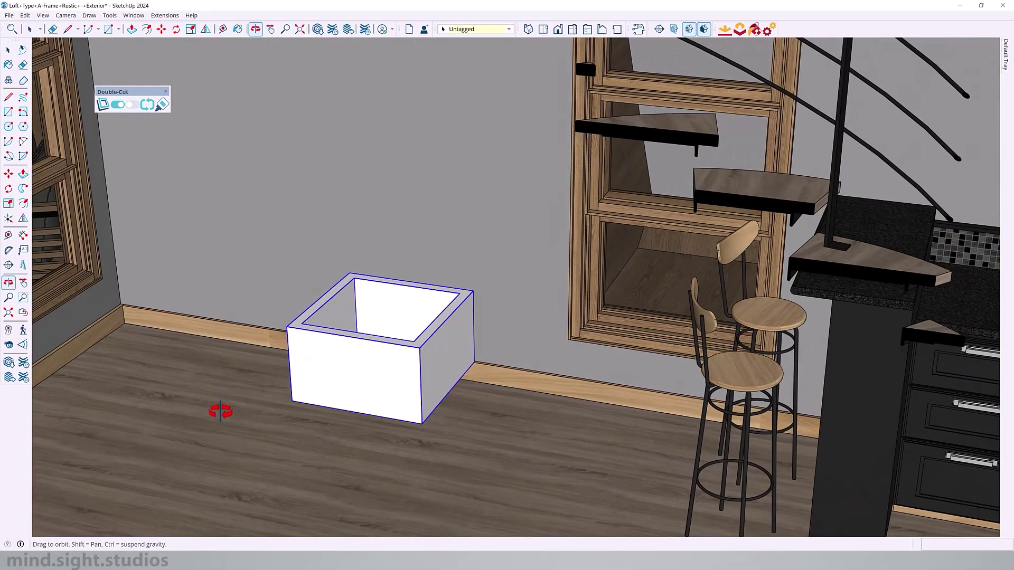
Step: Make the box a component named 'C Opening' that glues to any surface
right_click(374, 344)
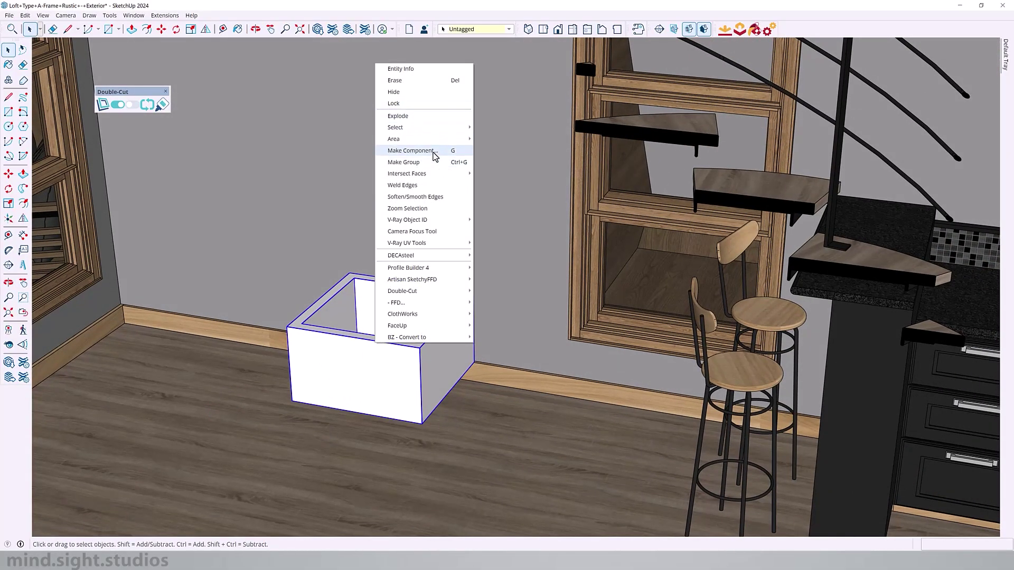
left_click(430, 151)
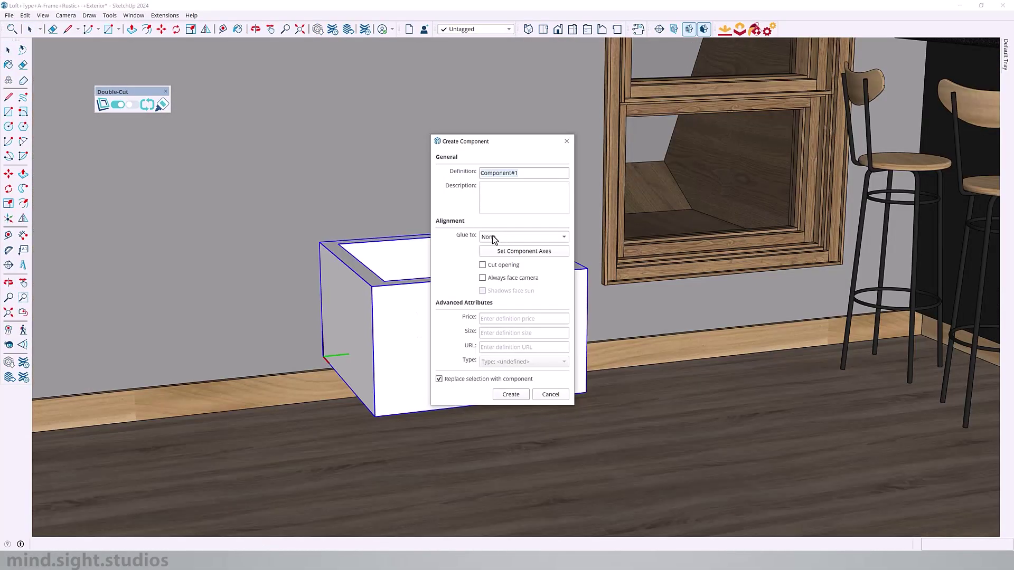
type("C Opening")
left_click(493, 237)
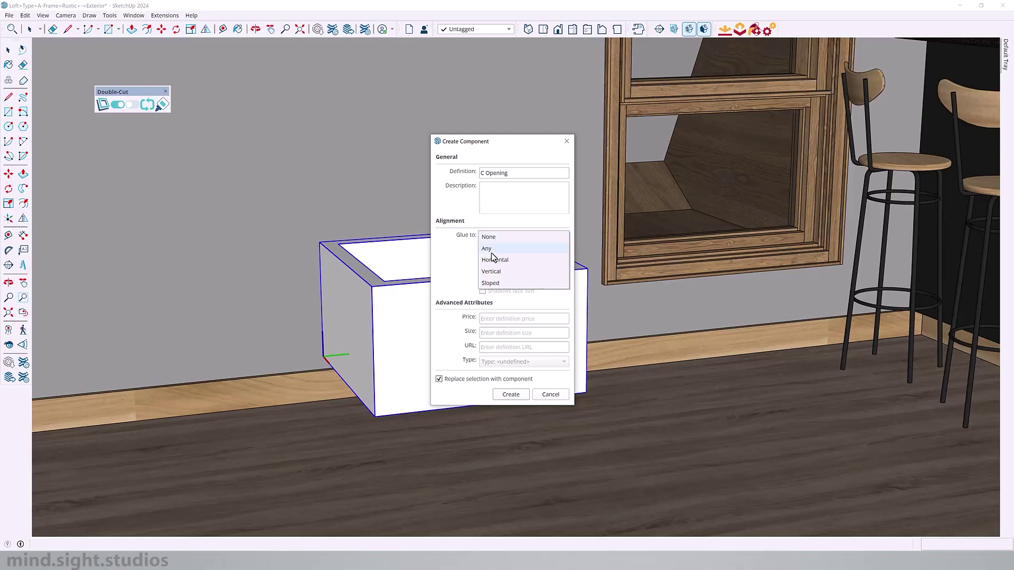
left_click(493, 249)
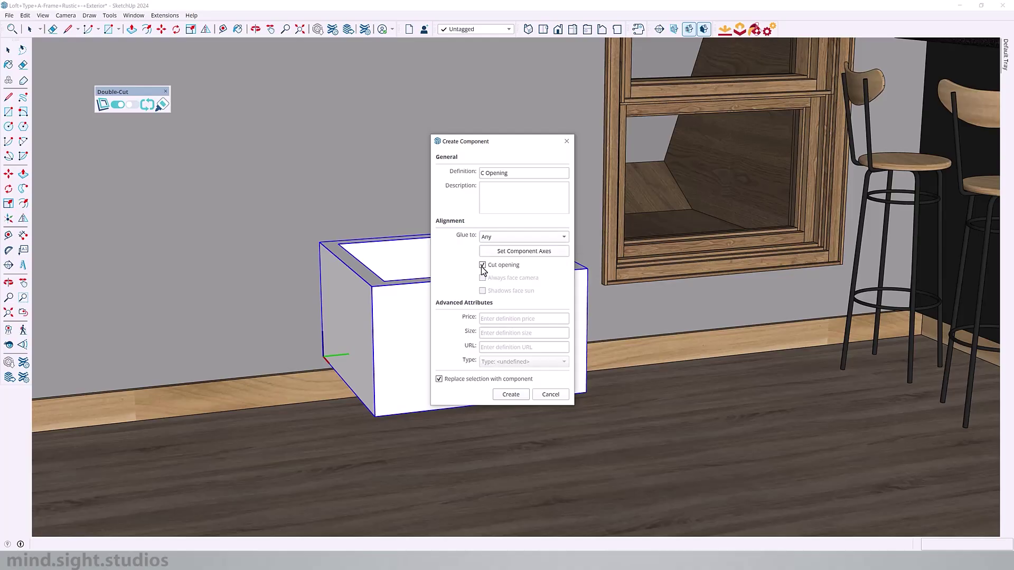
Step: Set the component axes at the box's front-bottom corner along its bottom edges, then create it
left_click(518, 250)
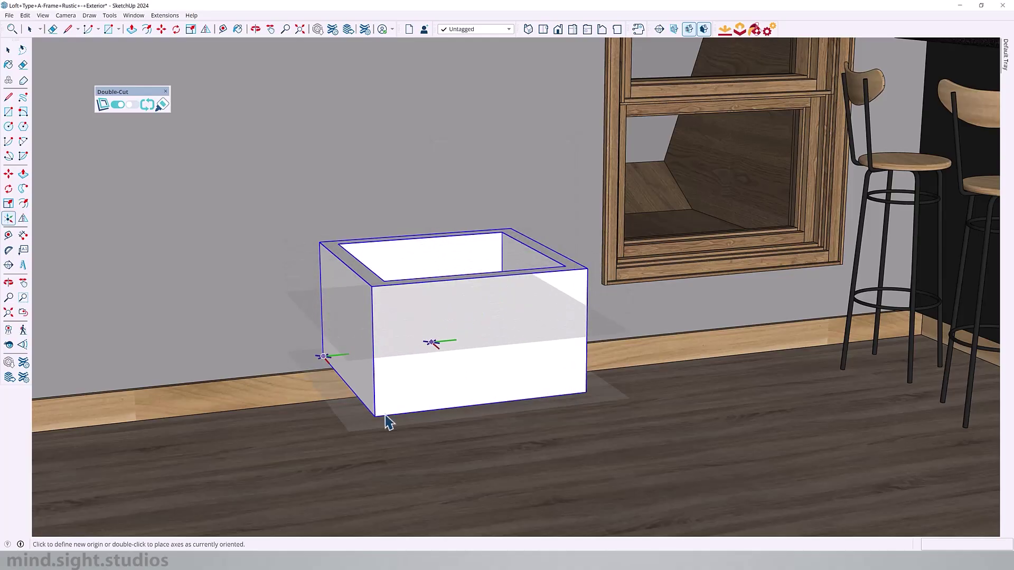
scroll(387, 417, "up", 3)
middle_click_drag(387, 417, 487, 403)
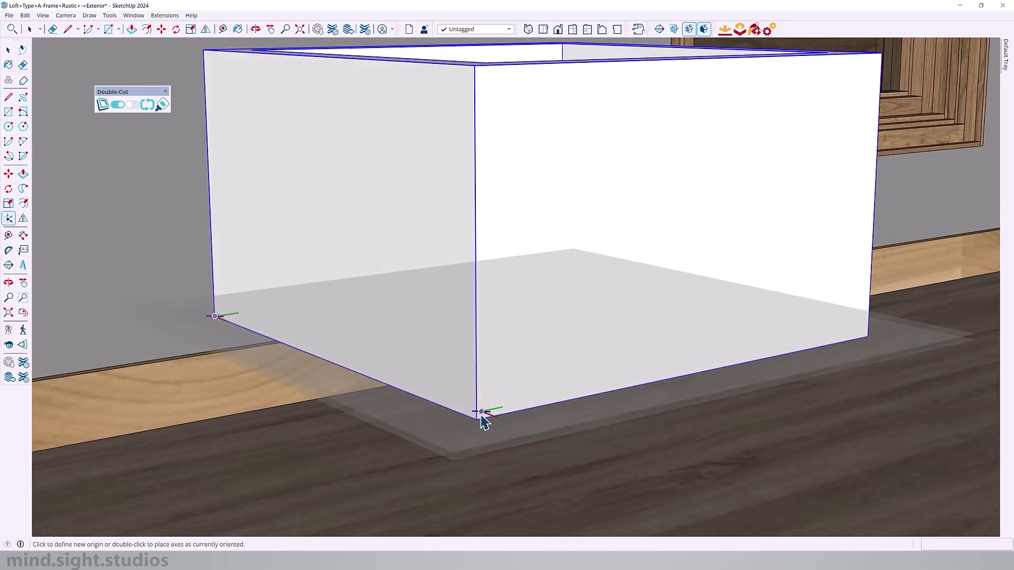
left_click(477, 420)
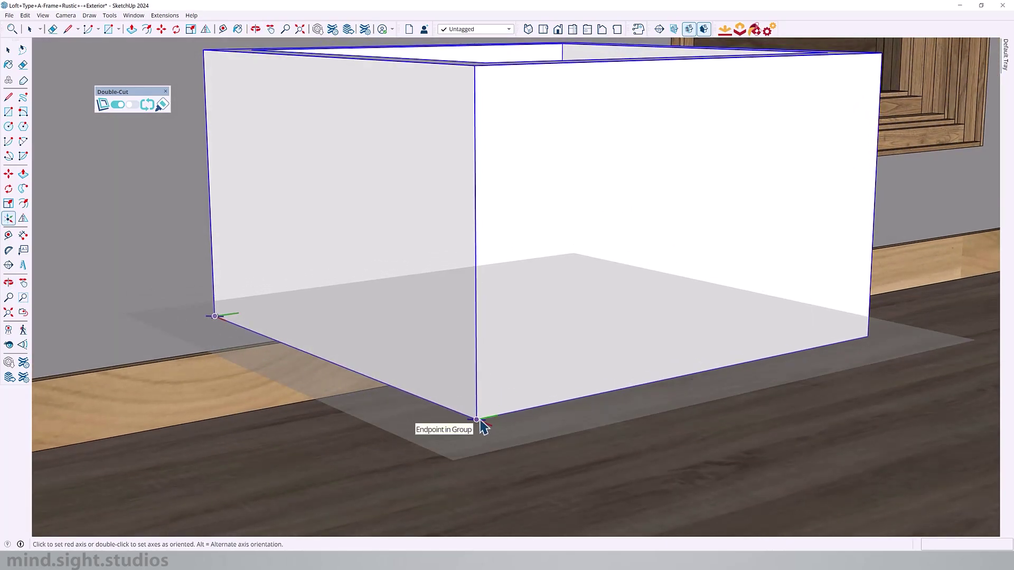
left_click(544, 409)
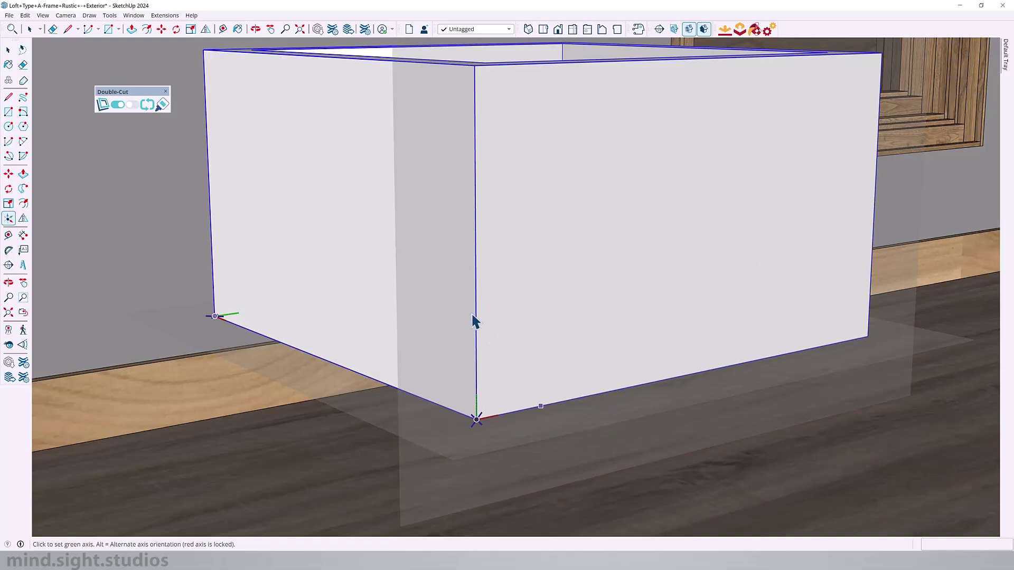
left_click(418, 398)
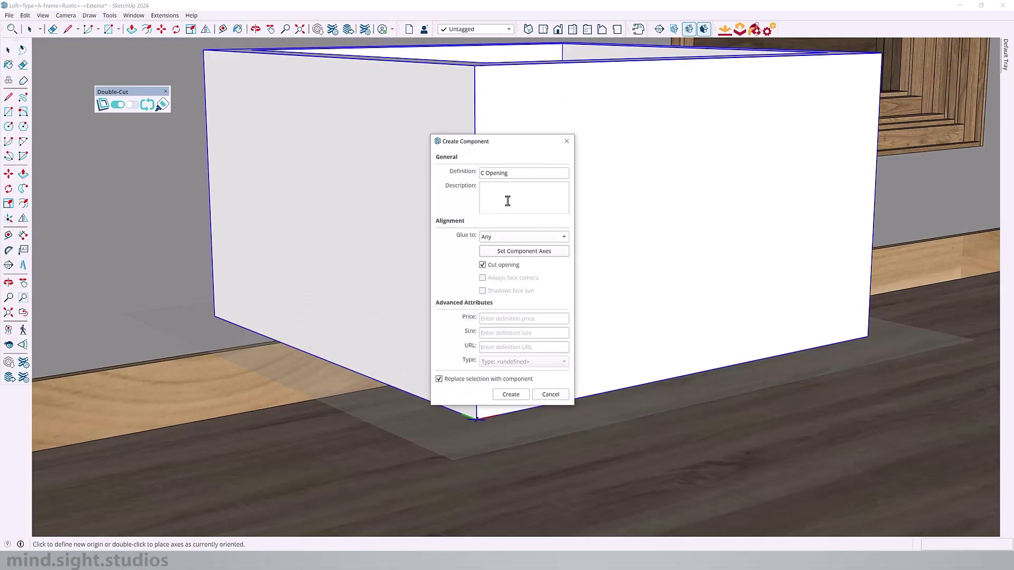
left_click(516, 395)
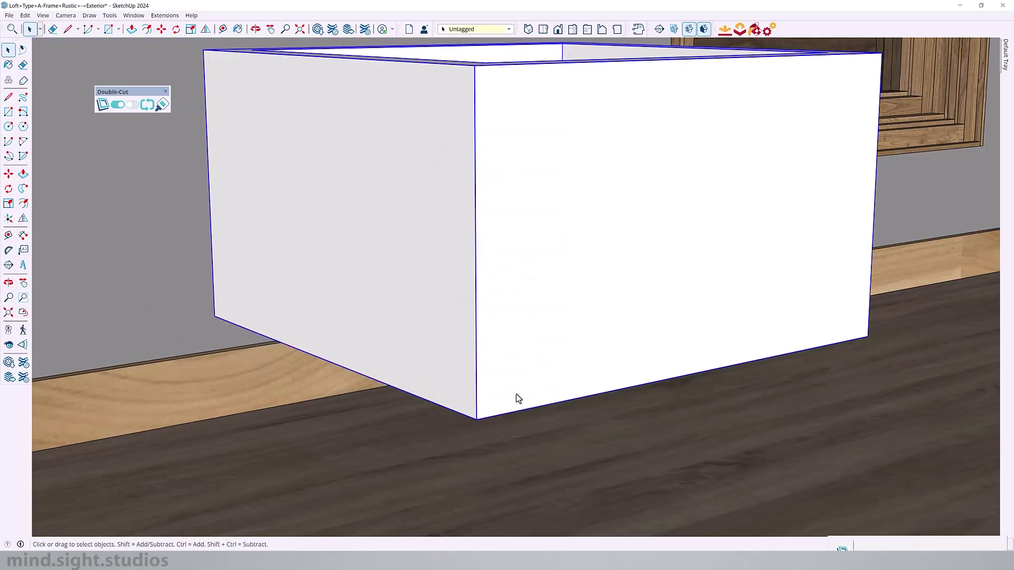
Step: Drop the C Opening box onto the cabin floor
middle_click_drag(508, 350, 264, 329)
scroll(413, 374, "down", 5)
scroll(413, 374, "down", 3)
scroll(399, 396, "down", 5)
middle_click_drag(410, 312, 478, 266)
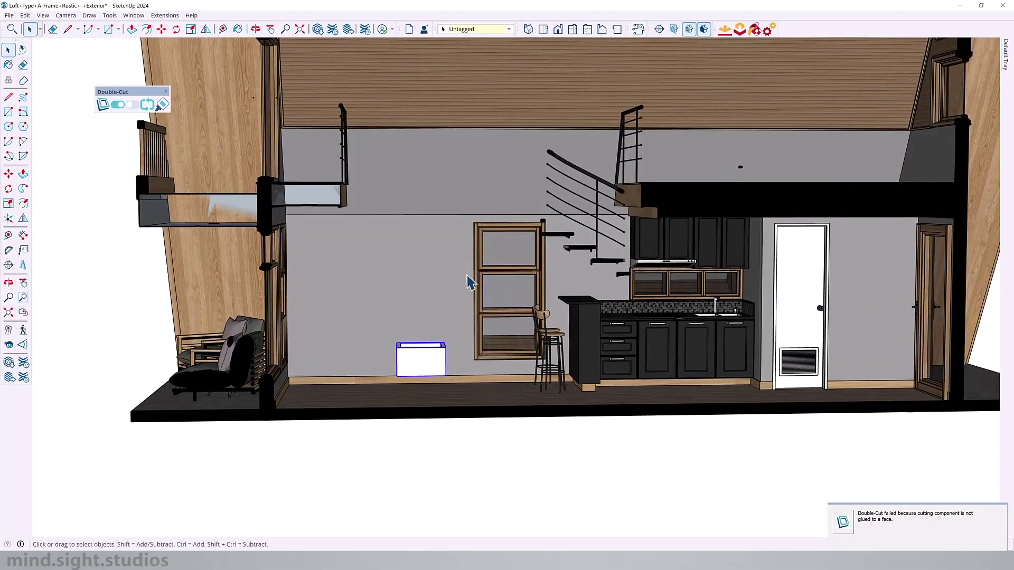
middle_click_drag(428, 350, 394, 353)
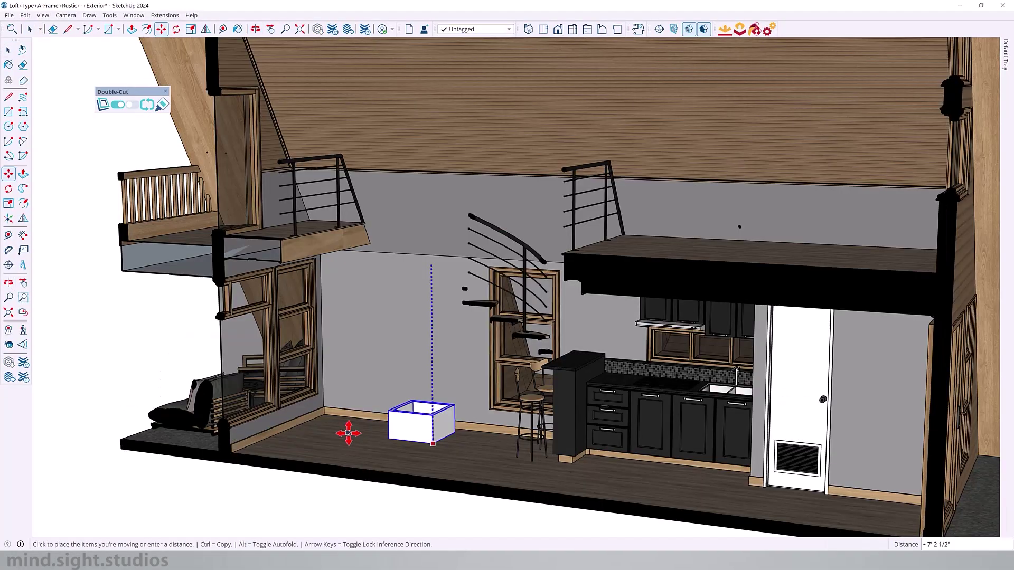
left_click(364, 422)
Step: Start and cancel a guide line at the box's corner, then view the hole from under the floor
middle_click_drag(364, 423, 452, 362)
scroll(444, 351, "up", 5)
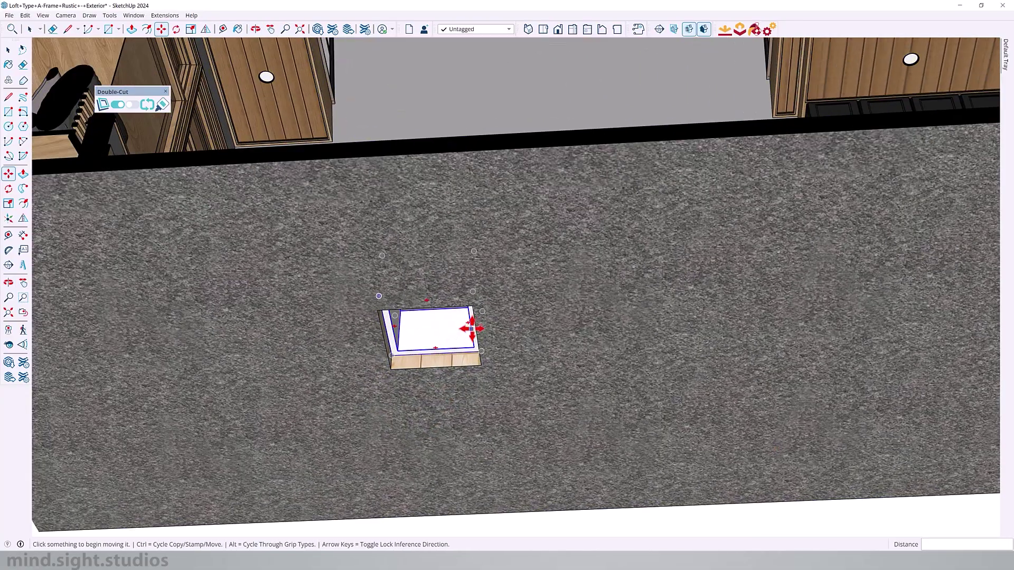
middle_click_drag(470, 328, 450, 404)
middle_click_drag(473, 143, 496, 322)
key("l")
left_click(479, 340)
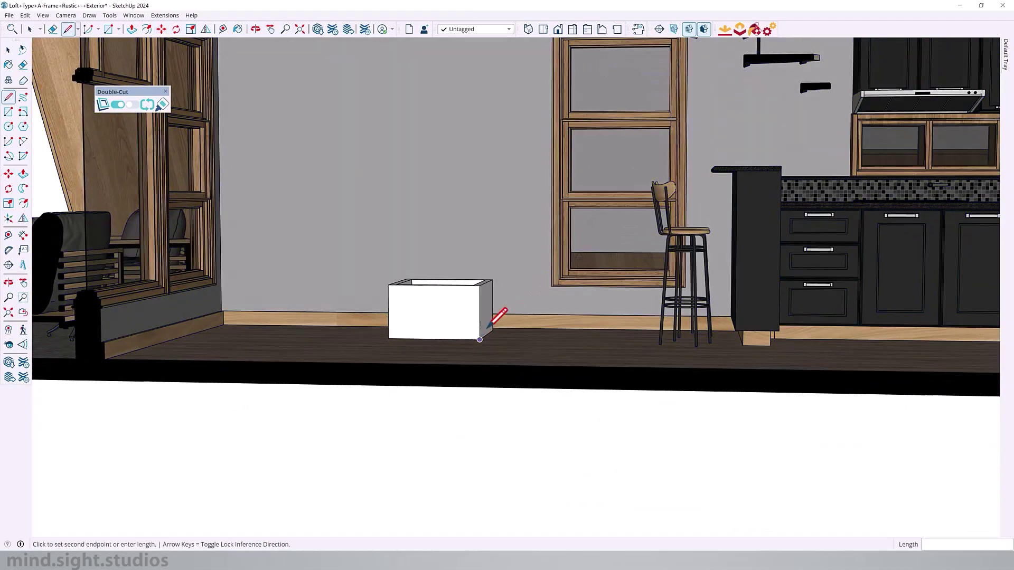
scroll(493, 159, "down", 8)
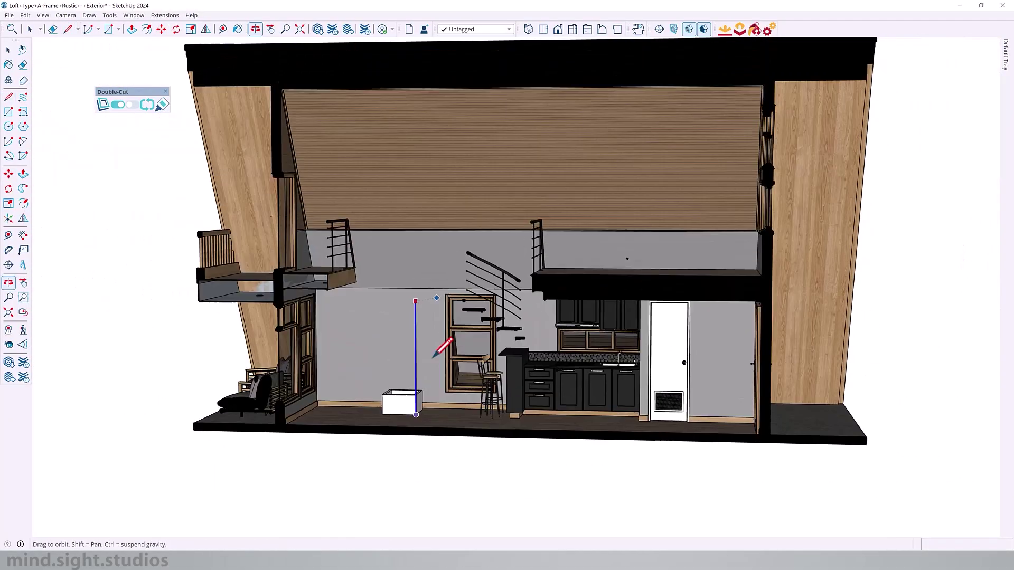
middle_click_drag(425, 297, 373, 200)
key("space")
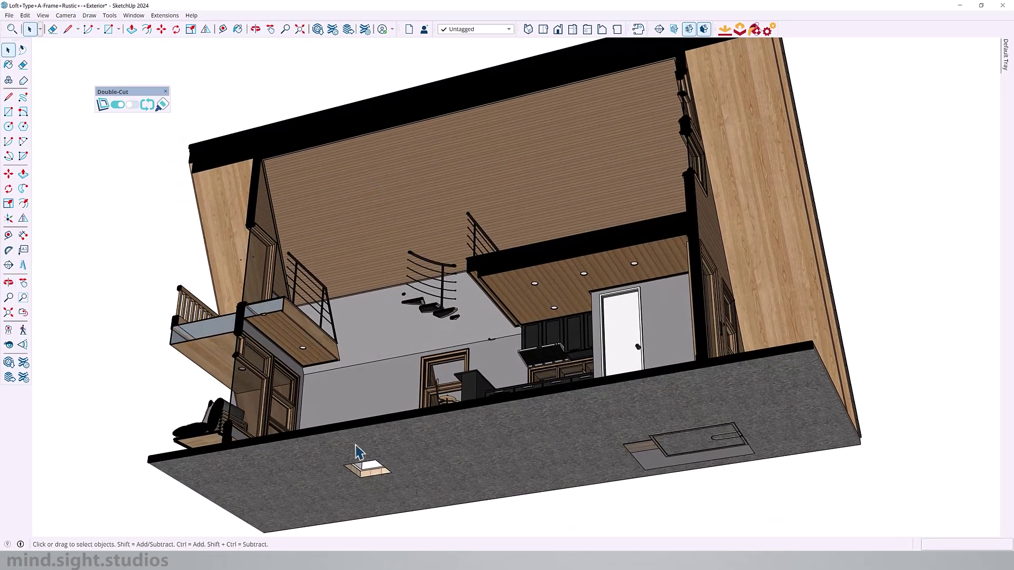
middle_click_drag(398, 458, 382, 540)
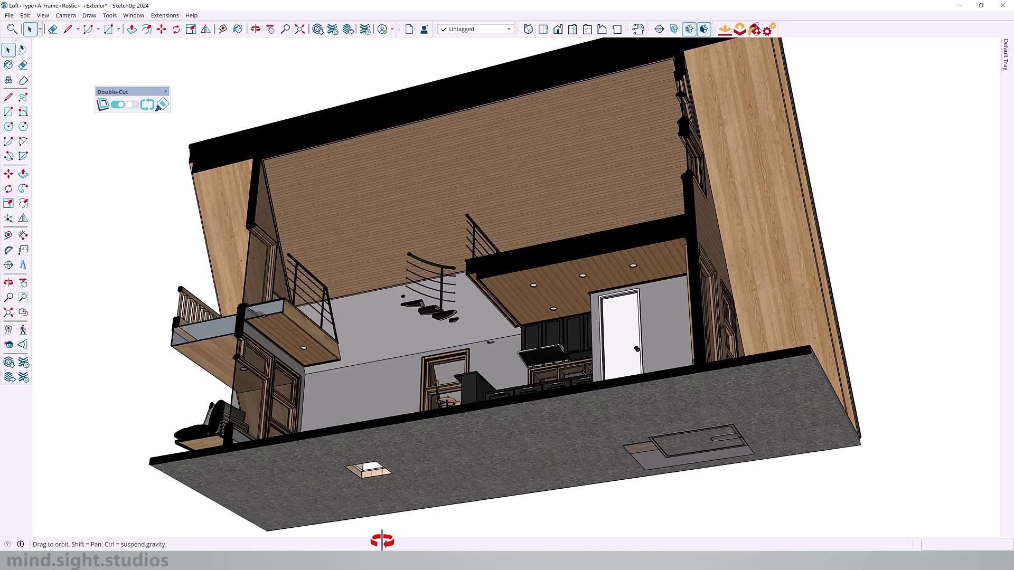
Step: Set the Double-Cut forward cut depth to 15
middle_click_drag(382, 541, 344, 358)
left_click(164, 15)
mouse_move(244, 185)
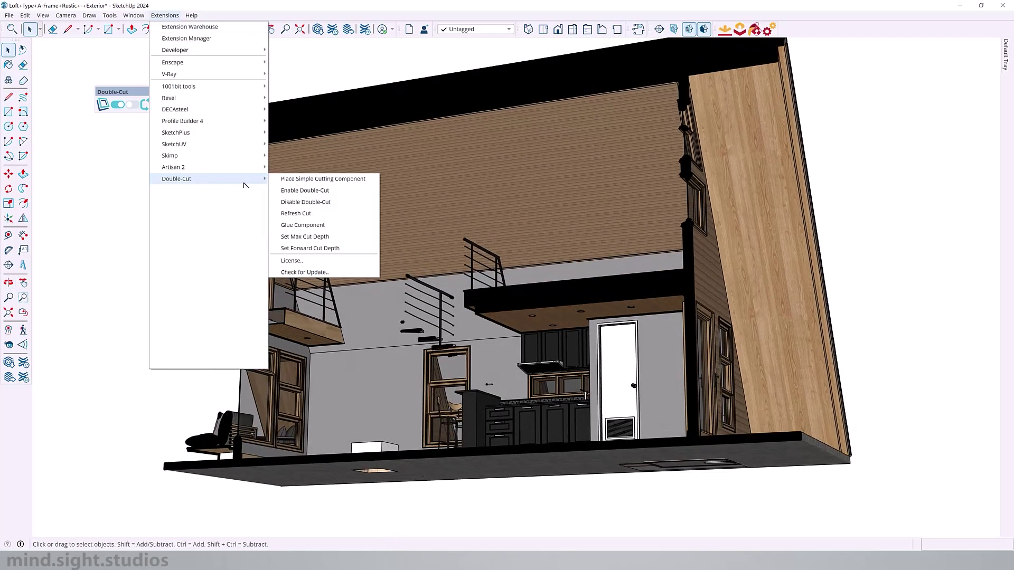
left_click(324, 249)
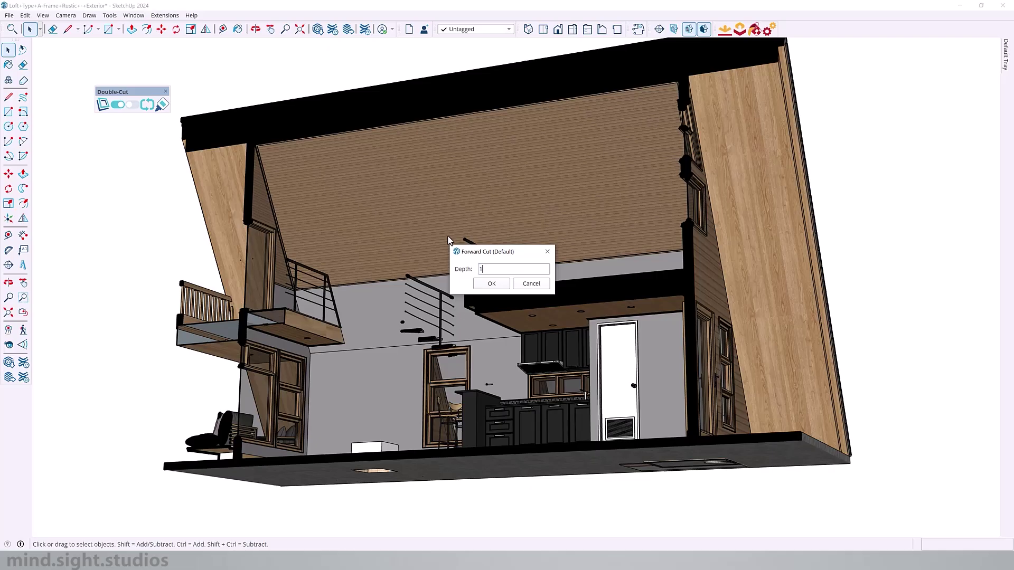
left_click(489, 285)
Step: Refresh all Double-Cut openings and inspect the new roof opening from inside and outside
middle_click_drag(308, 276, 206, 117)
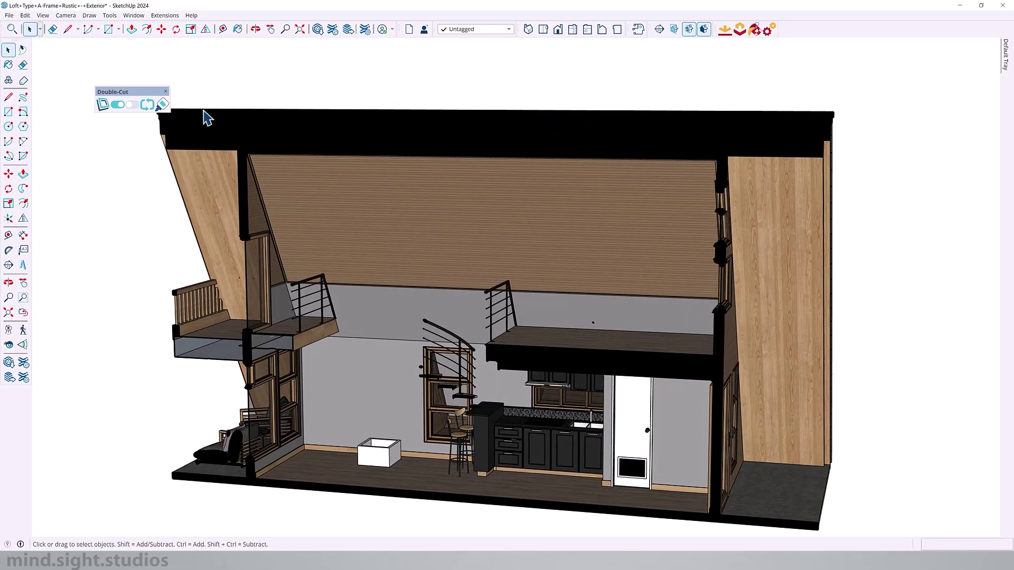
left_click(148, 106)
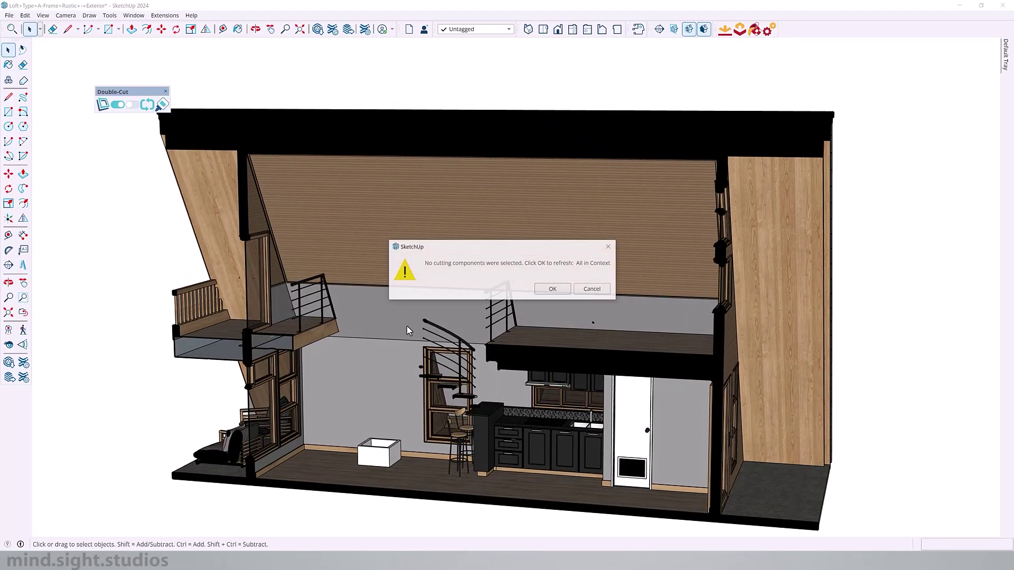
left_click(552, 291)
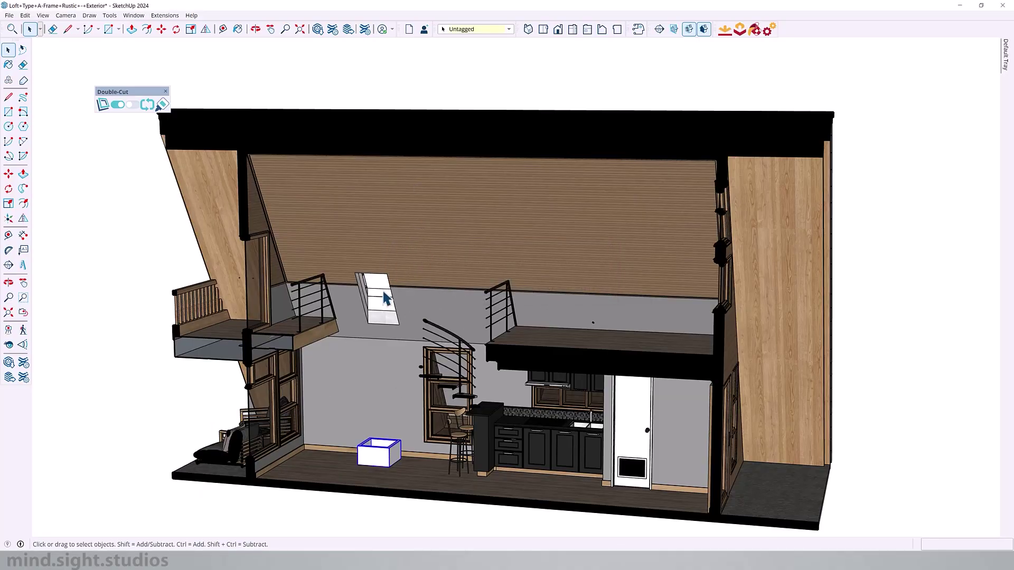
middle_click_drag(385, 298, 364, 310)
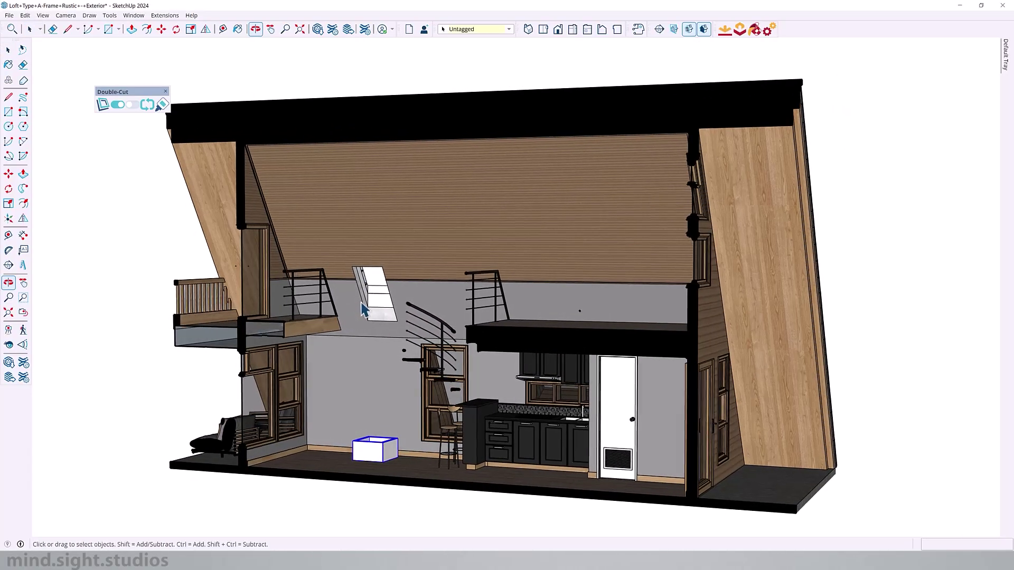
scroll(365, 310, "up", 10)
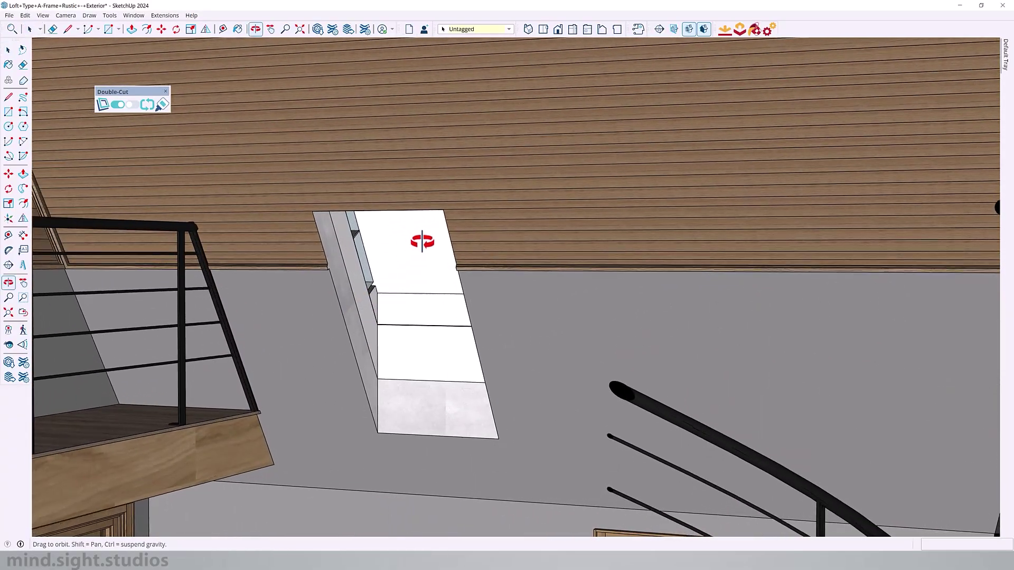
middle_click_drag(423, 242, 274, 276)
scroll(438, 273, "up", 1)
middle_click_drag(448, 312, 951, 222)
scroll(593, 197, "down", 4)
Step: Move the floor box 11 1/4" to the left
middle_click_drag(593, 197, 597, 237)
left_click(510, 469)
scroll(519, 472, "up", 3)
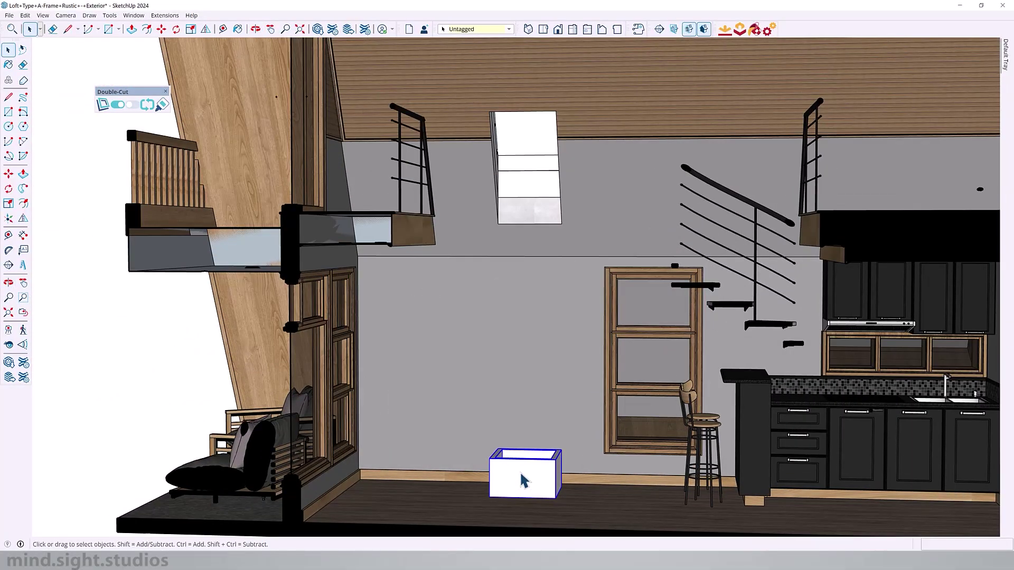
key("m")
left_click(546, 476)
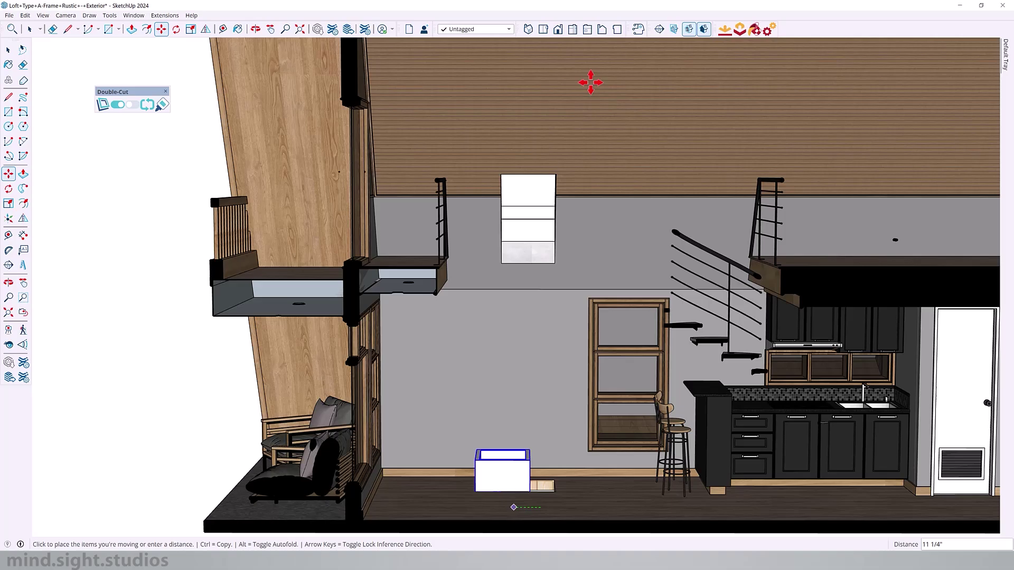
left_click(533, 180)
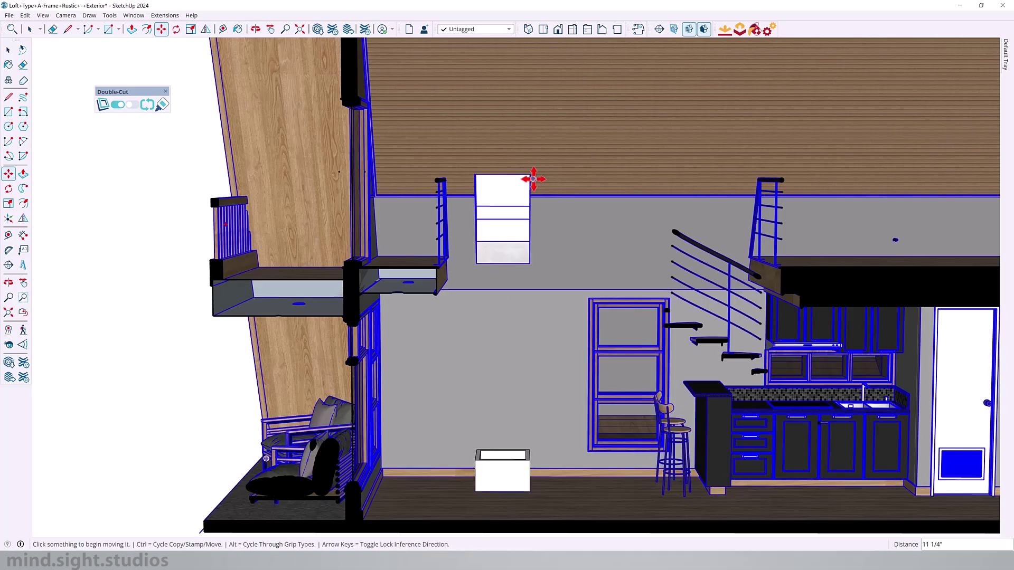
Step: Inside the box group, push/pull the top face up 14'2" into a pillar through the roof
middle_click_drag(505, 445, 491, 462)
key("space")
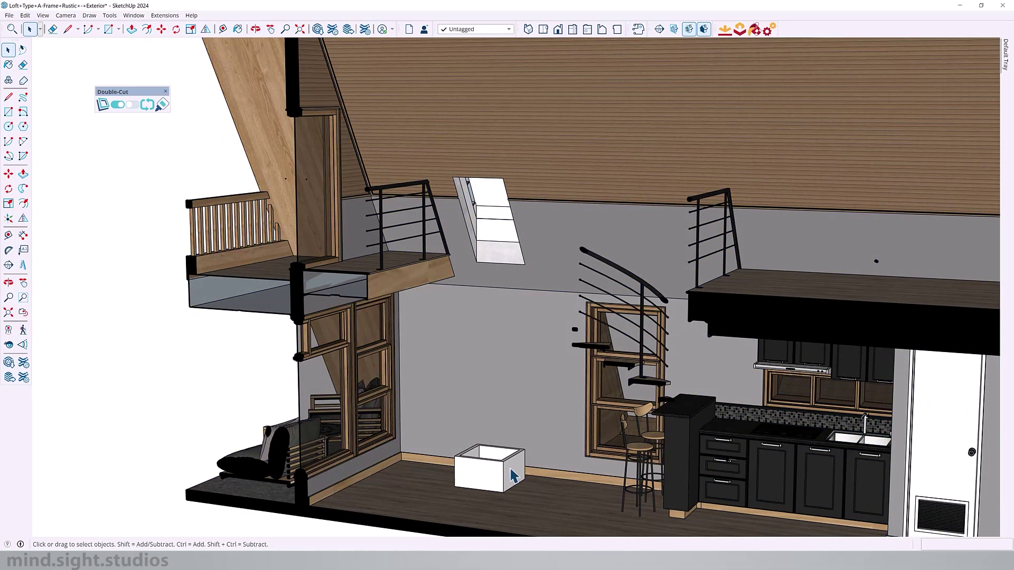
double_click(511, 470)
key("p")
left_click(510, 467)
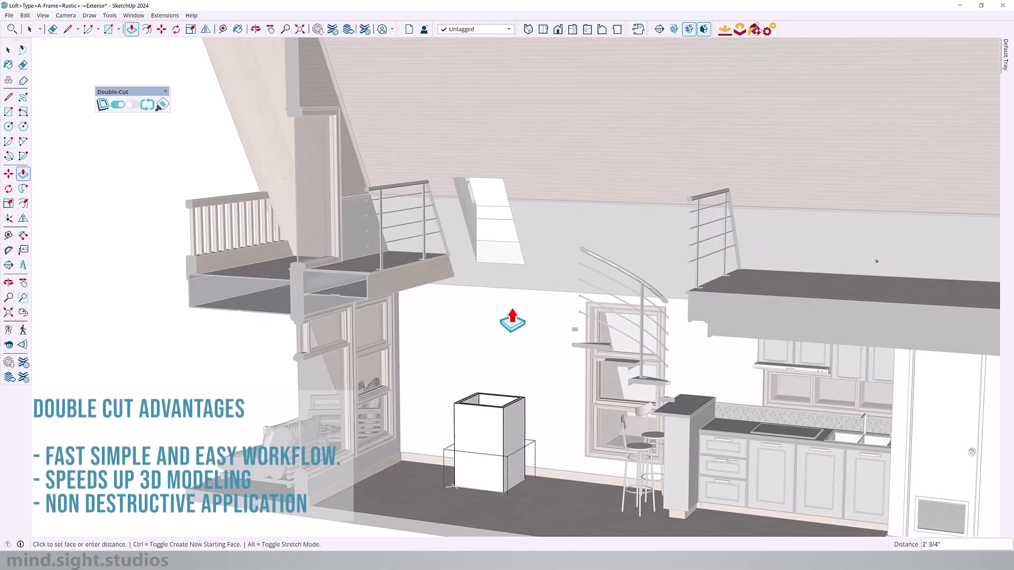
left_click(493, 172)
middle_click_drag(493, 172, 6, 345)
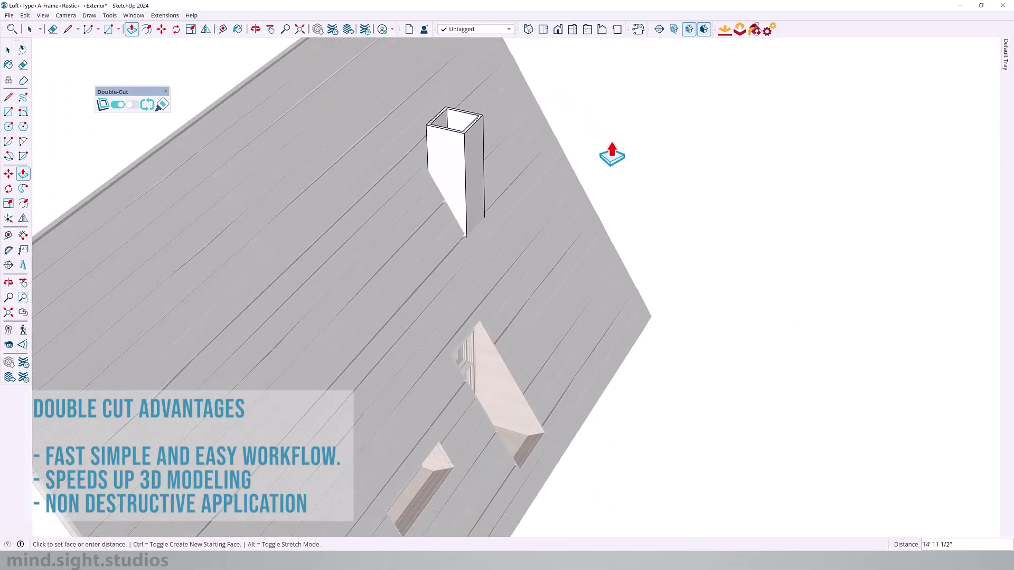
left_click(611, 161)
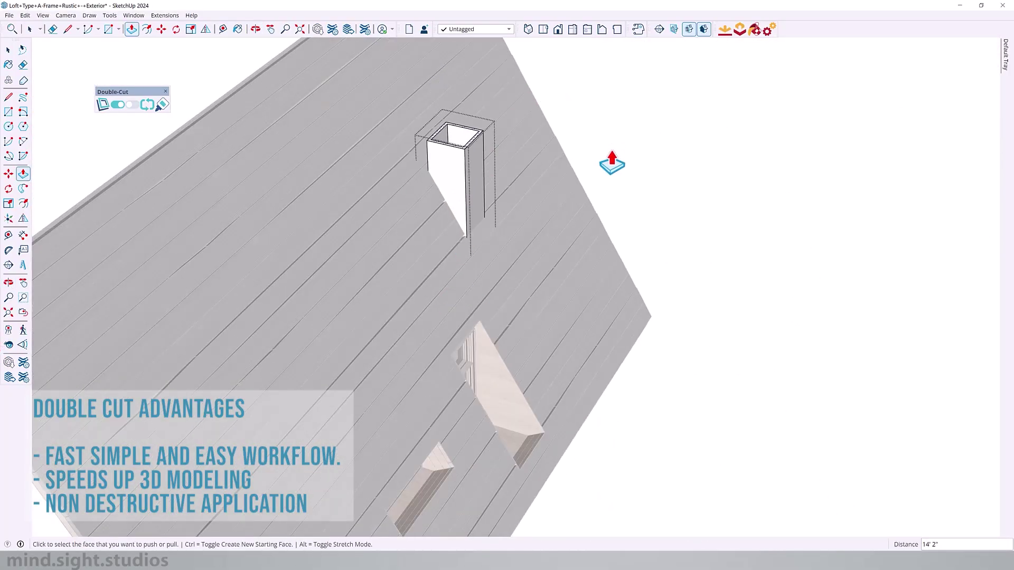
Step: Exit the group and orbit back to the interior section view
key("space")
key("Escape")
key("o")
left_click_drag(414, 215, 227, 158)
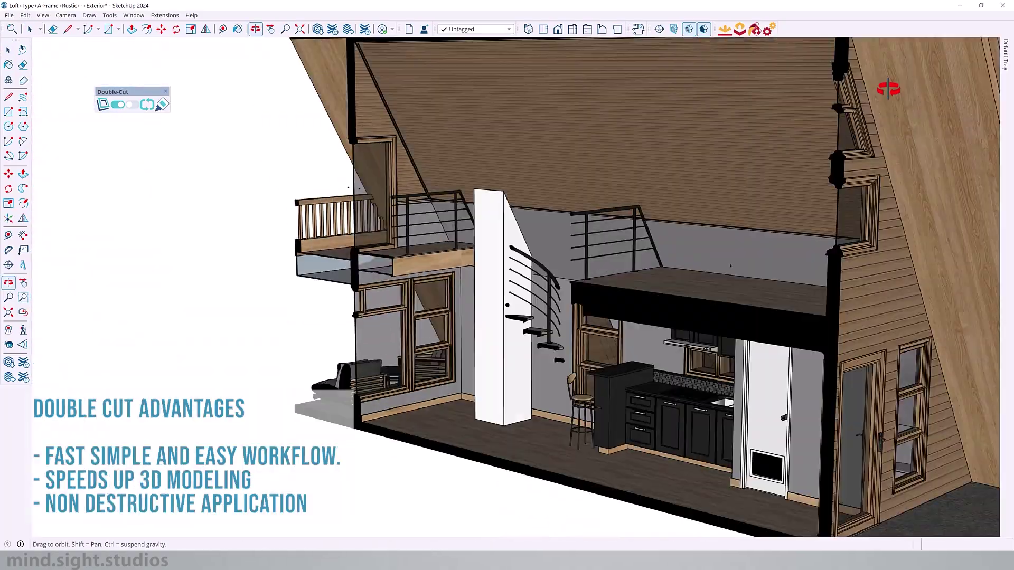
key("space")
scroll(544, 425, "up", 5)
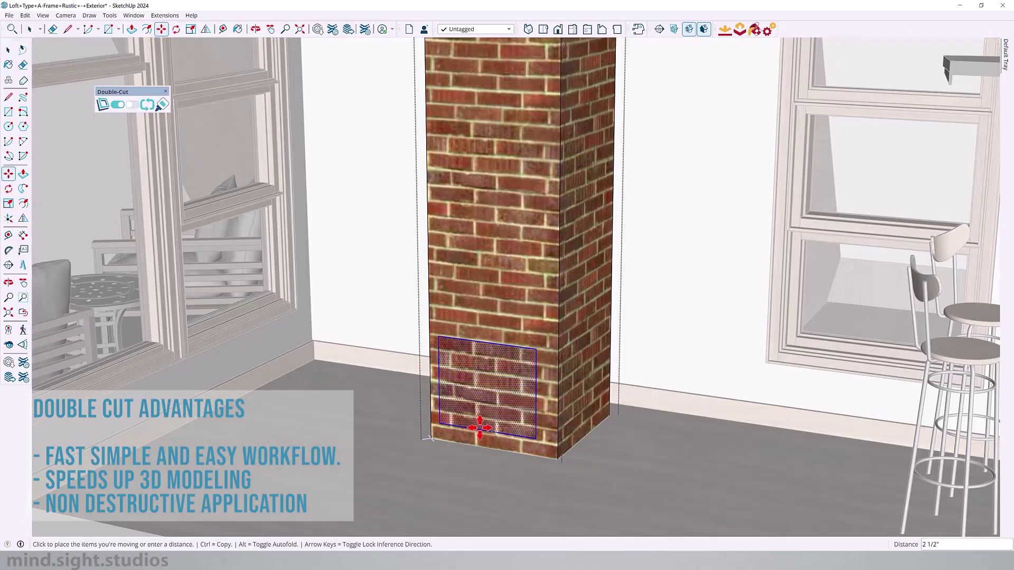
Step: Slide the rectangle to the column's base, recess it as a firebox, and exit the group
left_click_drag(480, 426, 491, 448)
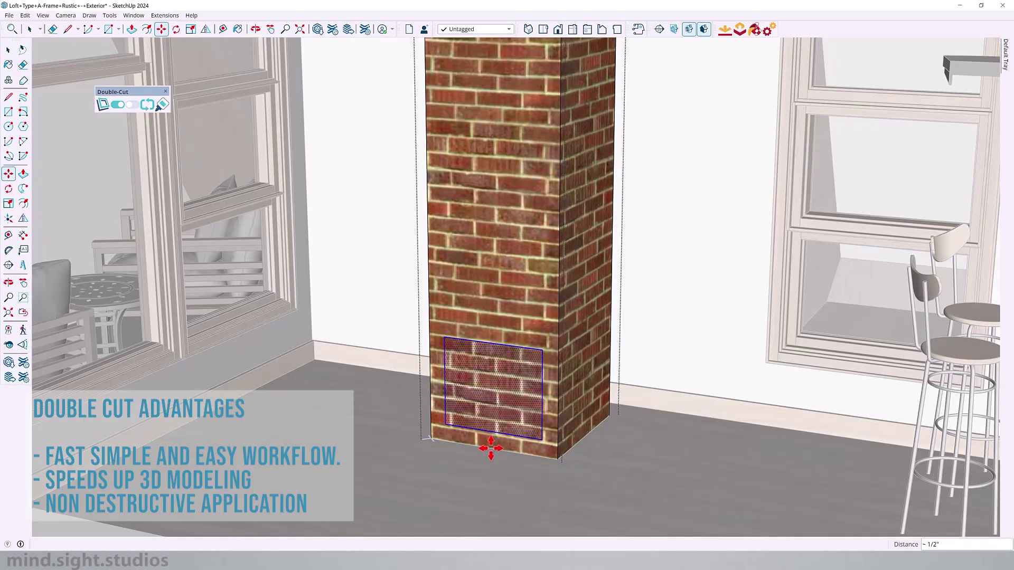
key("p")
left_click(485, 405)
left_click(499, 405)
key("space")
key("Escape")
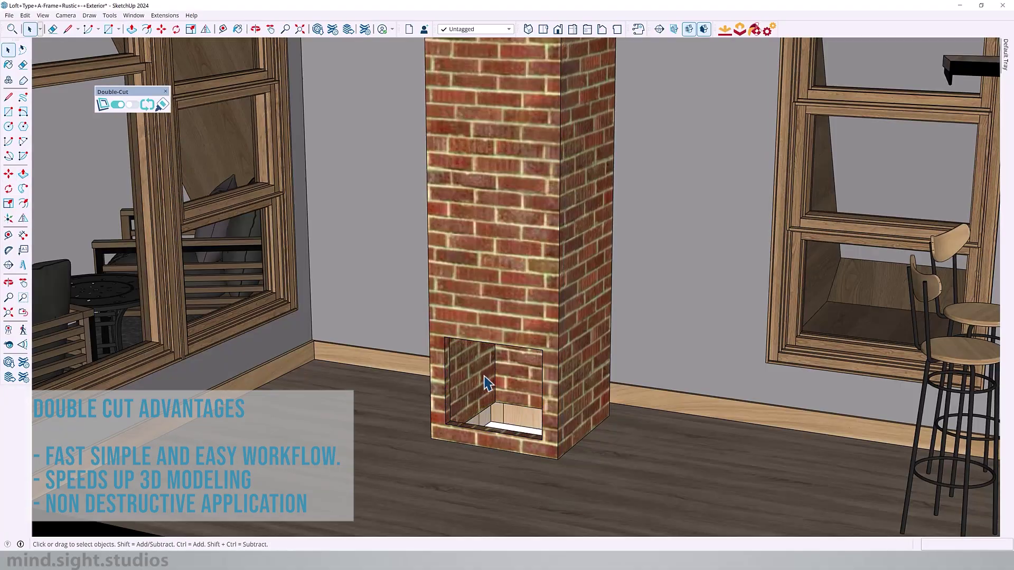